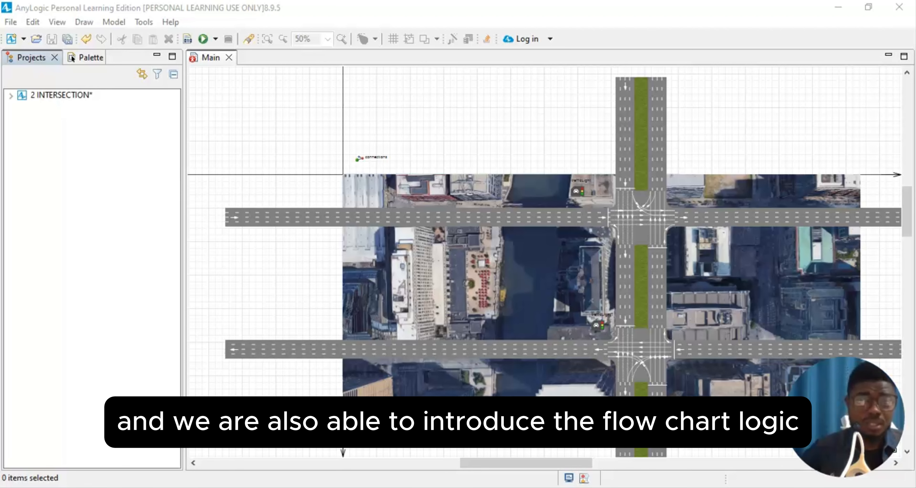
- Show the Palette with the Road Traffic Library blocks
scroll(619, 266, "down", 5)
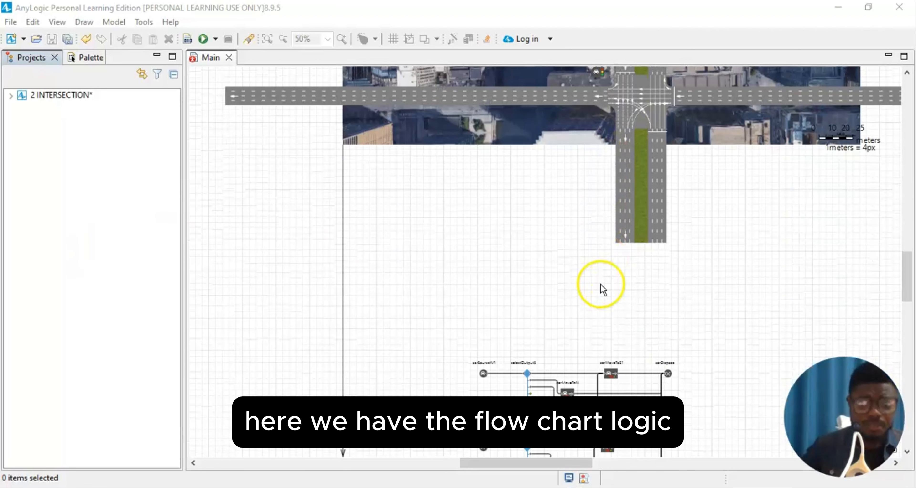
scroll(600, 288, "down", 2)
scroll(584, 267, "down", 2)
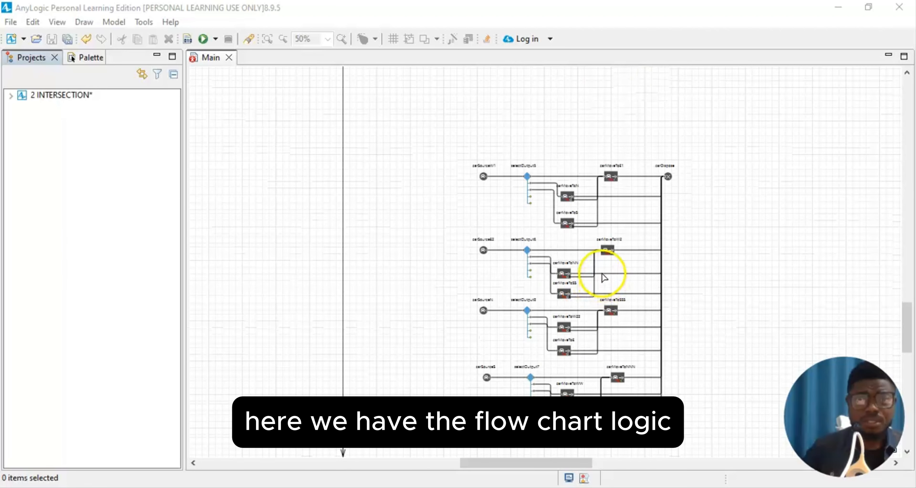
scroll(603, 274, "up", 5)
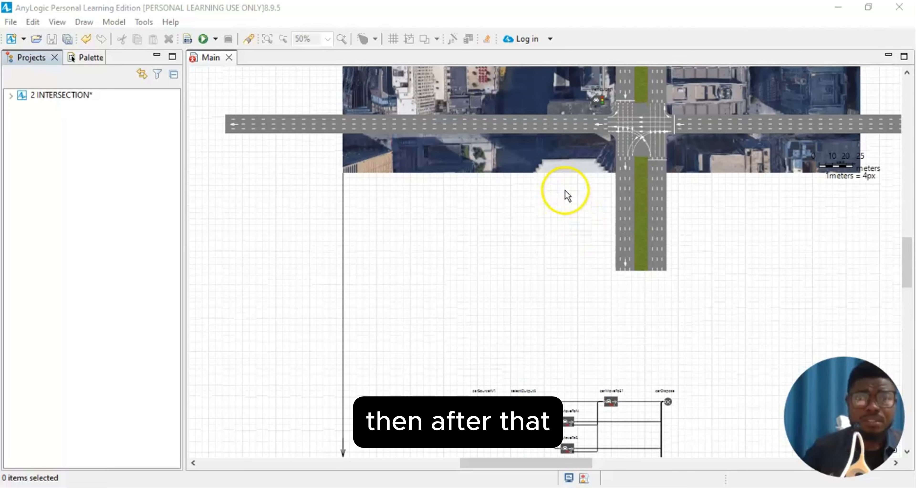
scroll(569, 189, "up", 4)
scroll(579, 188, "up", 1)
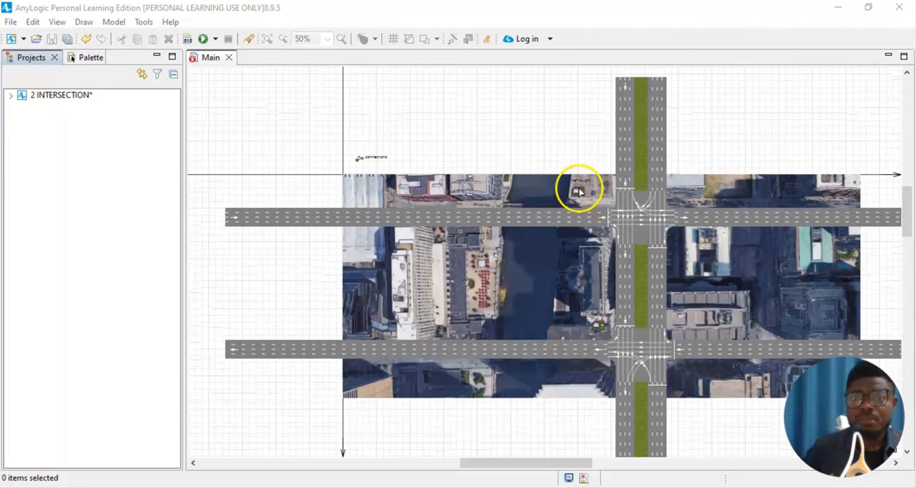
scroll(579, 188, "up", 1)
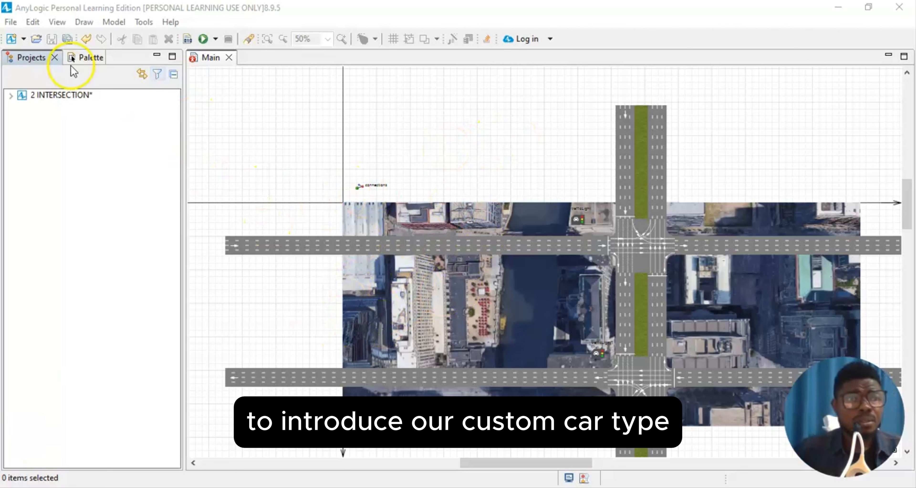
left_click(85, 58)
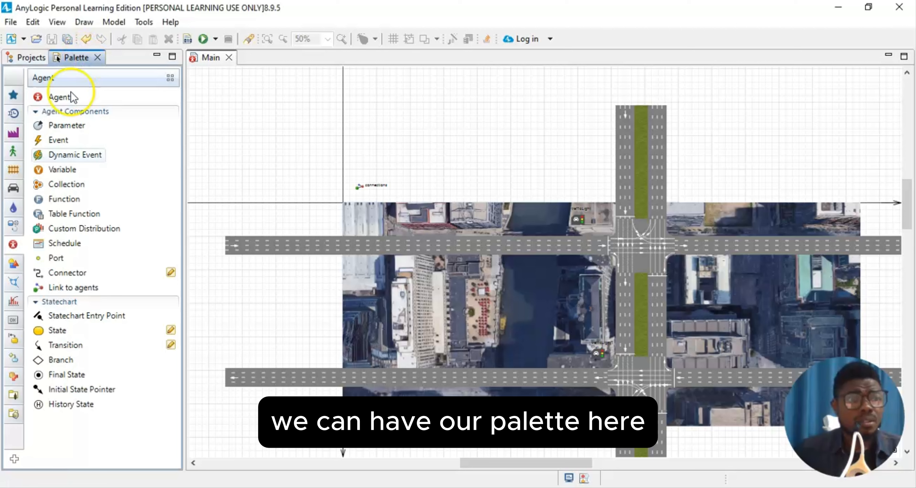
mouse_move(16, 113)
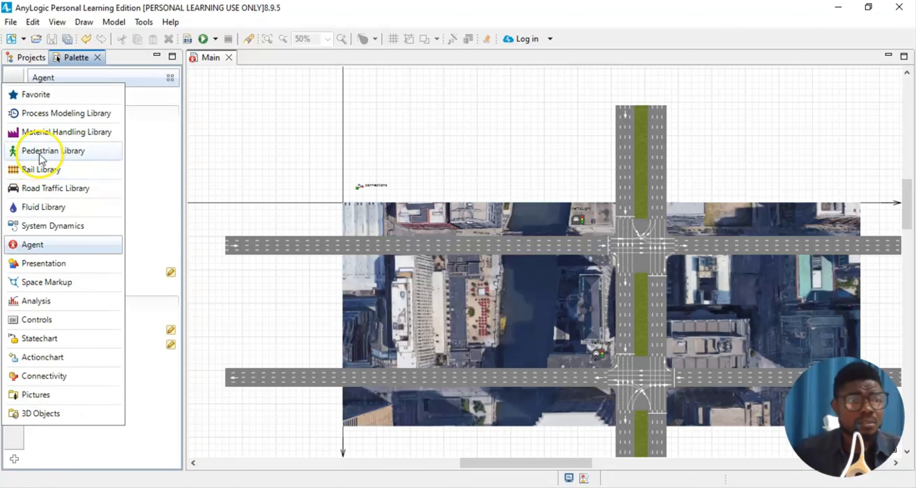
left_click(57, 188)
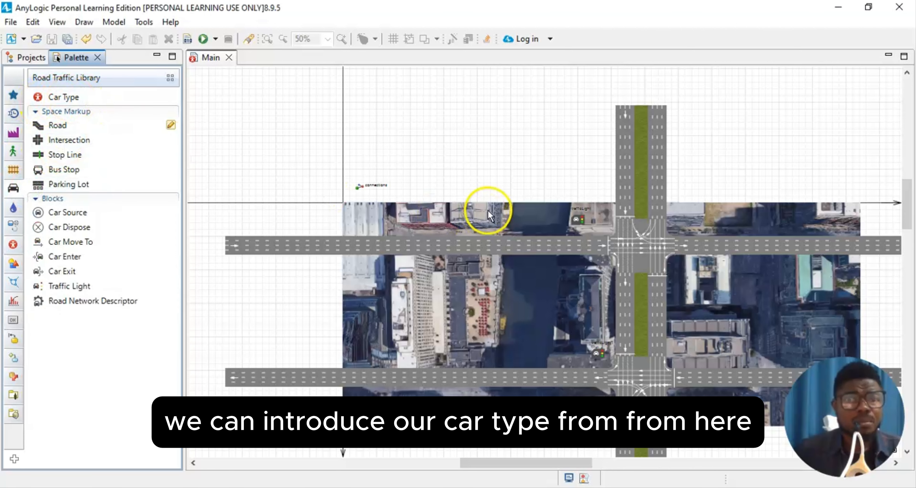
- Zoom Main to 100% and show carSourceW1's properties: 1000 cars per hour into roadW1
scroll(597, 210, "down", 1)
scroll(596, 214, "down", 2)
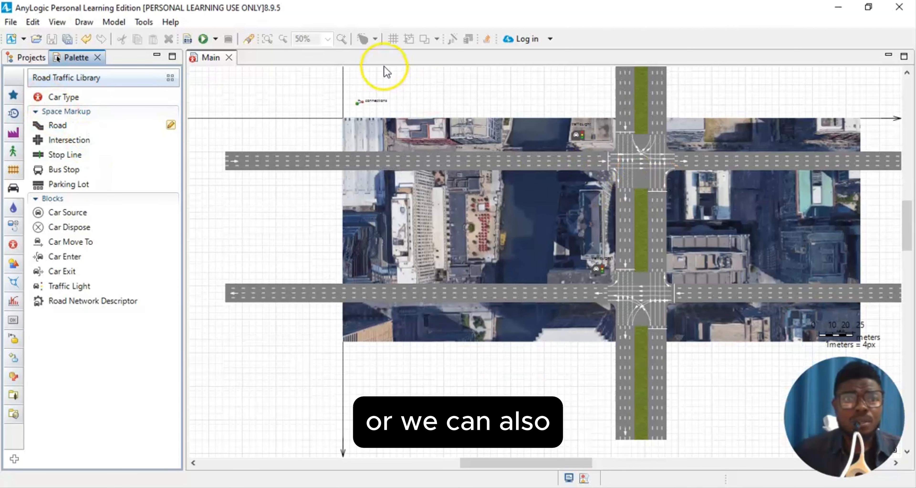
left_click(327, 39)
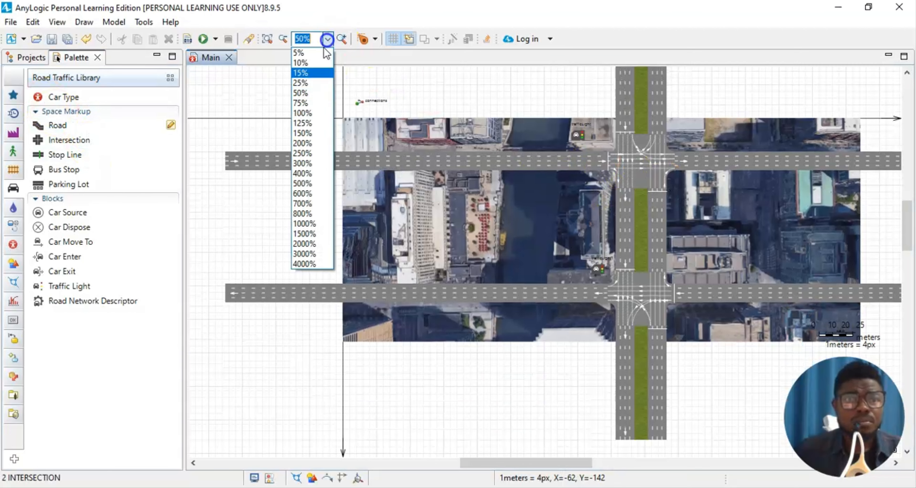
left_click(304, 114)
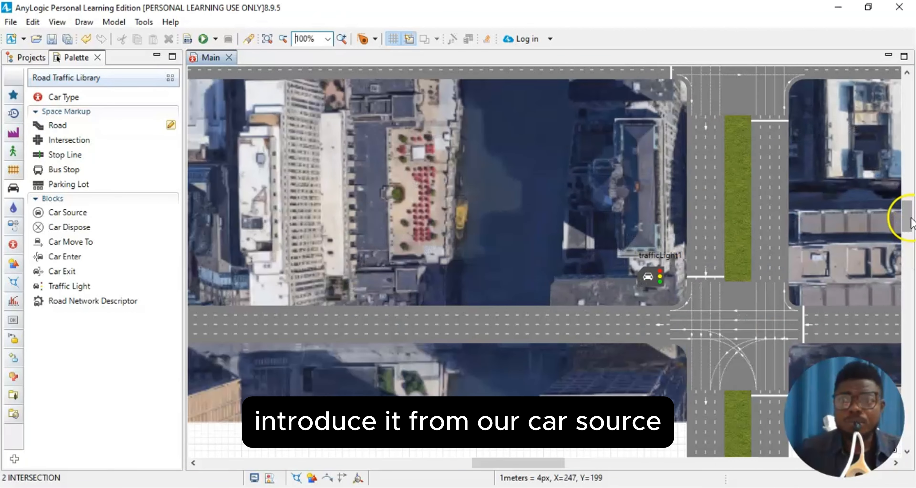
left_click(908, 275)
left_click_drag(908, 274, 906, 316)
left_click(420, 98)
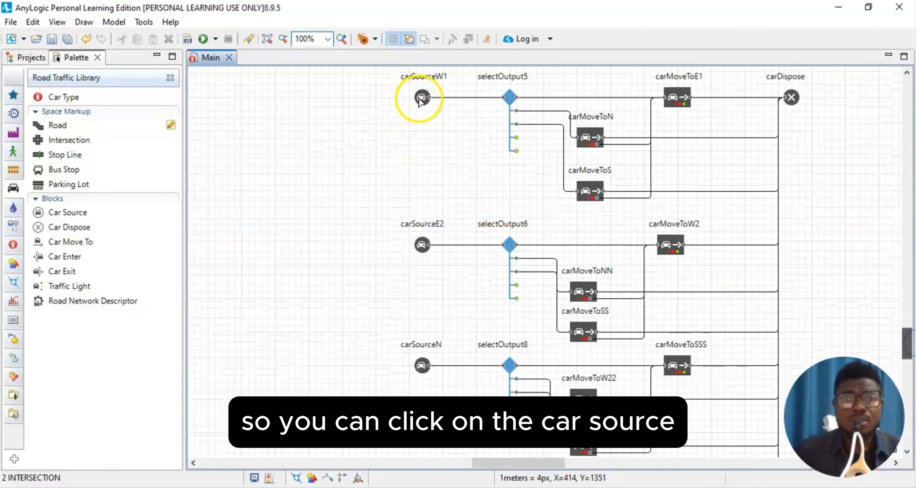
left_click(57, 22)
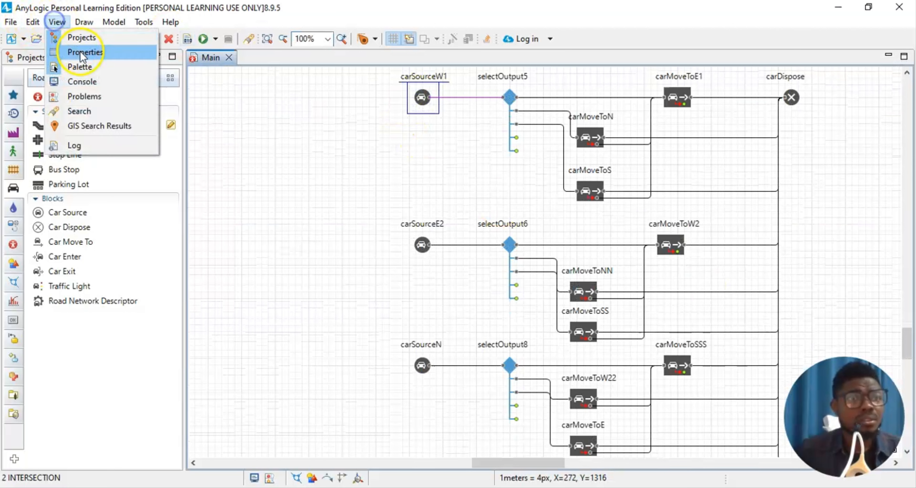
left_click(78, 52)
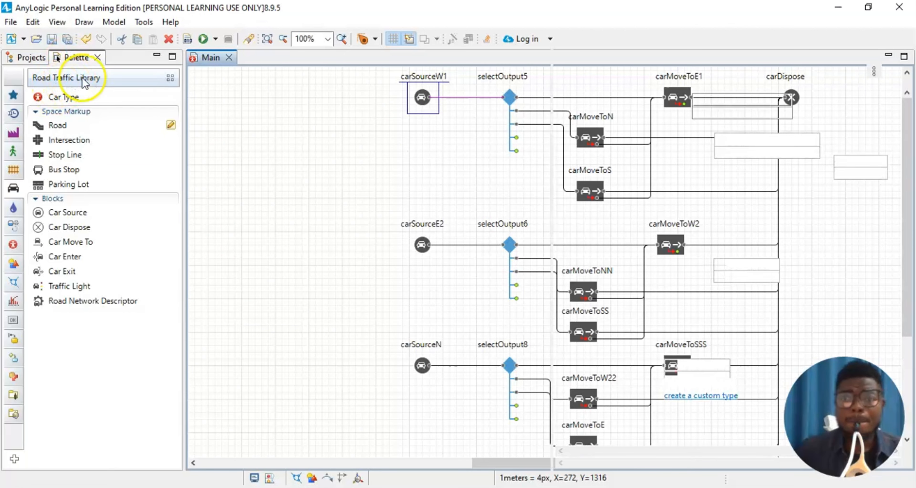
scroll(668, 356, "down", 1)
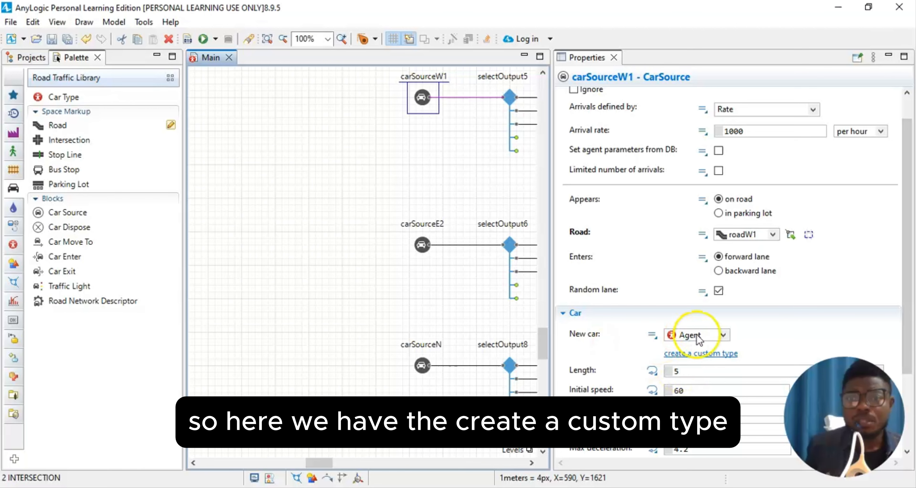
- Create a Car agent type with 3D Car animation and a double parameter startTime defaulting to time()
left_click(706, 354)
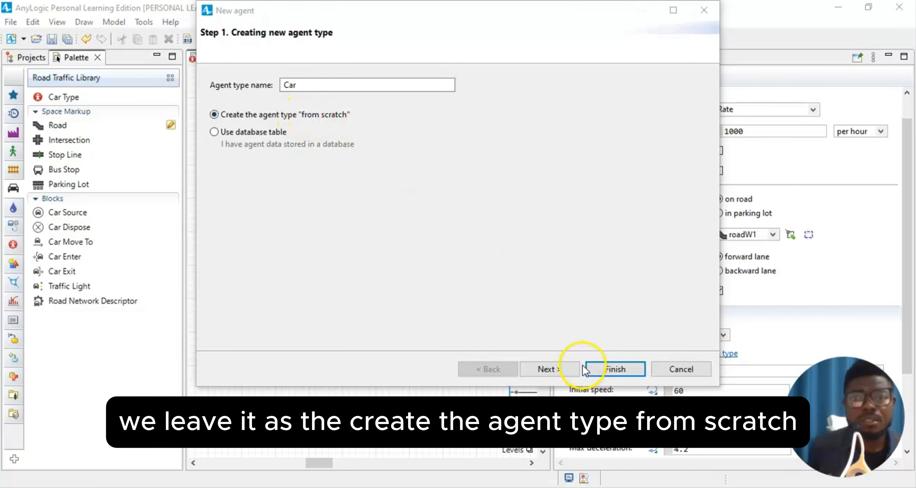
left_click(566, 369)
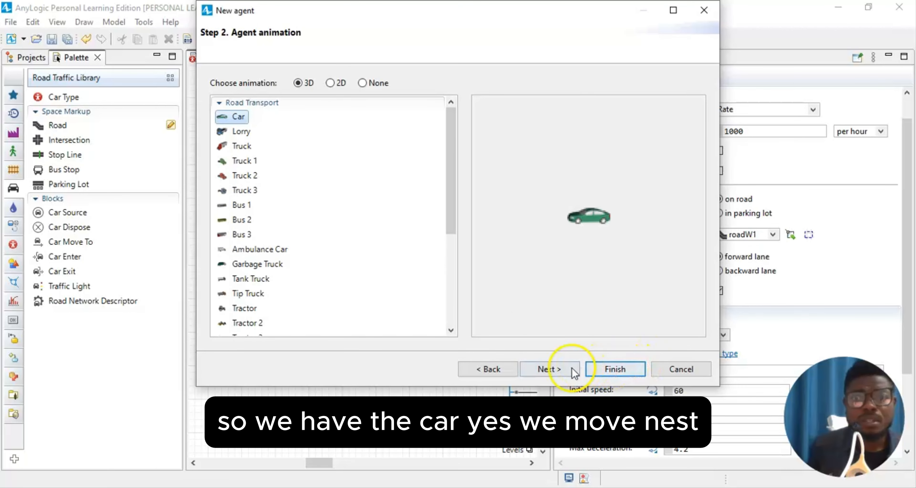
left_click(546, 369)
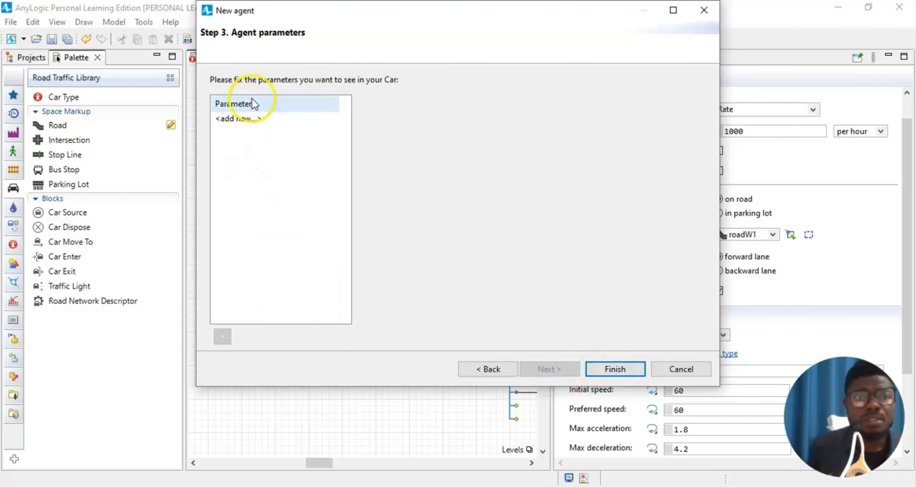
left_click(249, 120)
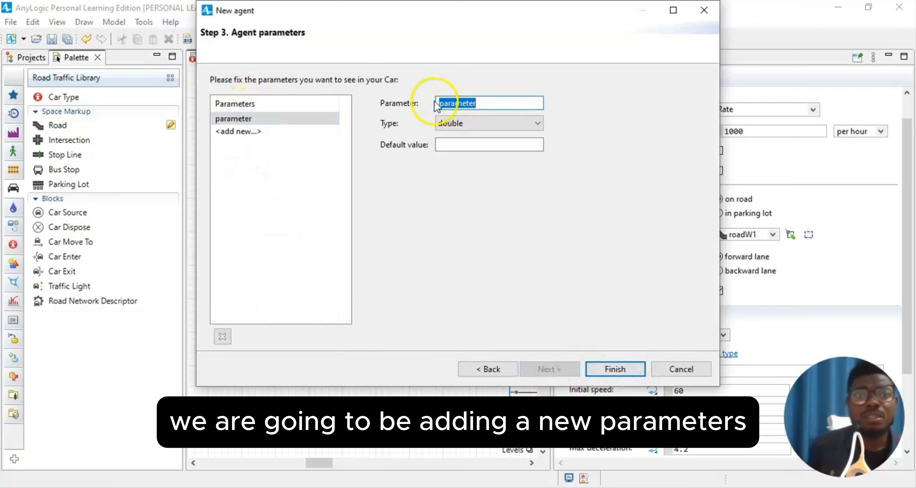
type("start")
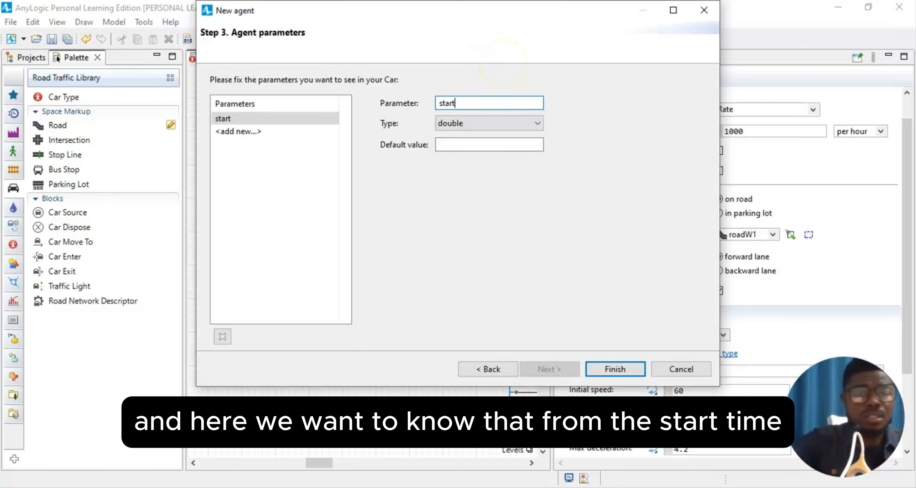
type("Time")
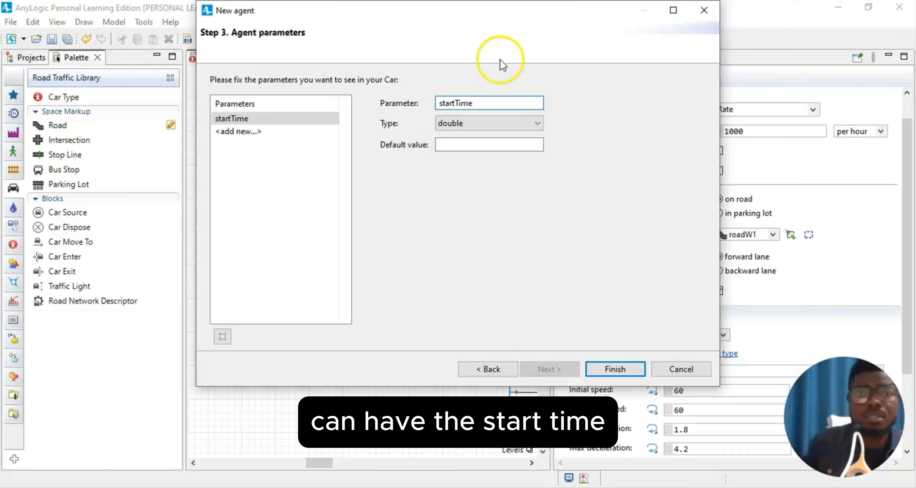
left_click(482, 144)
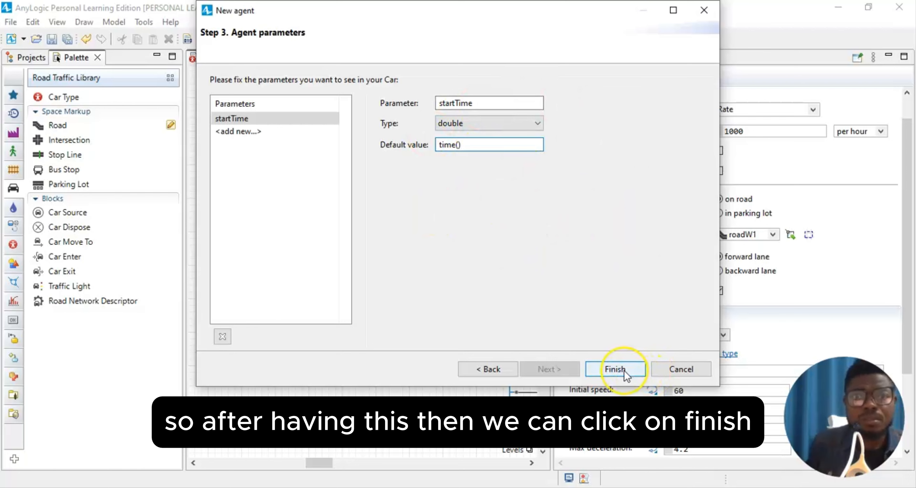
left_click(615, 369)
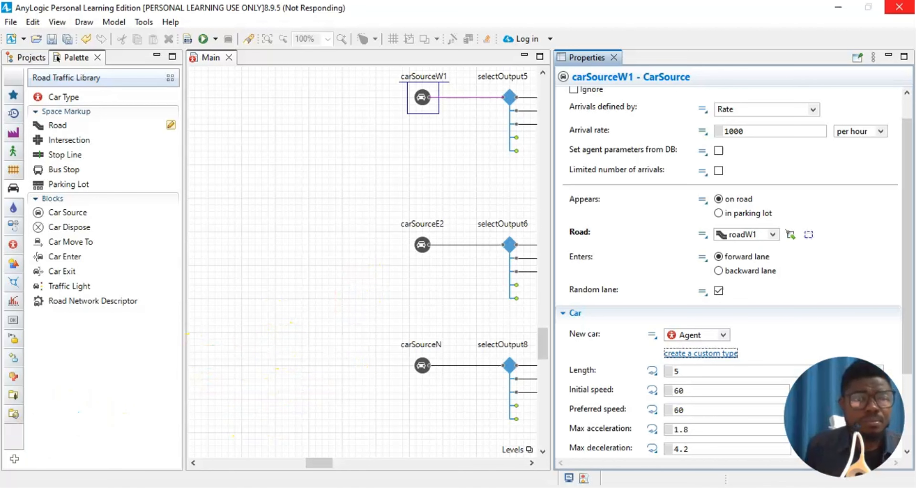
- Scroll the Car diagram into view and narrow the Properties panel beside it
scroll(249, 143, "up", 2)
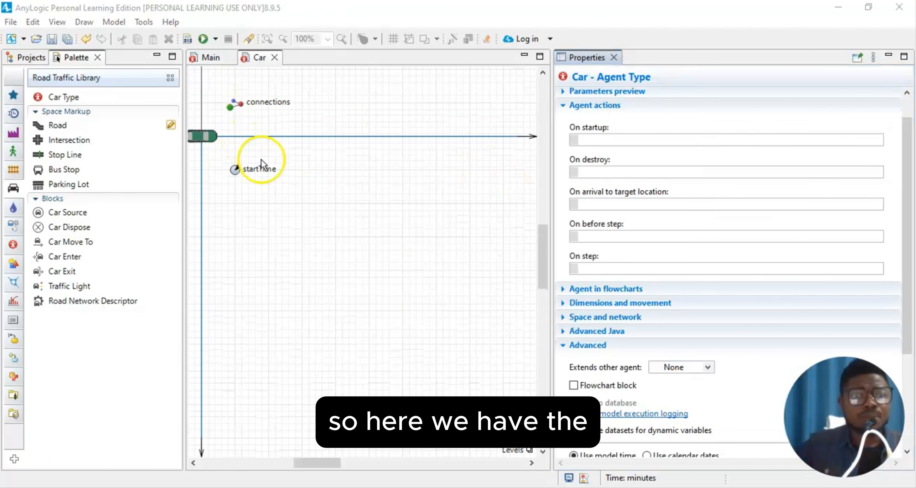
left_click_drag(308, 464, 288, 464)
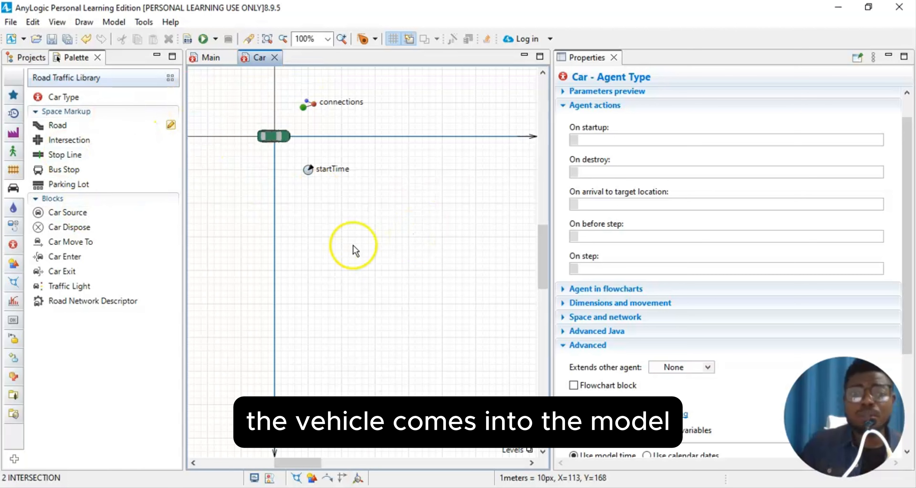
scroll(470, 278, "up", 3)
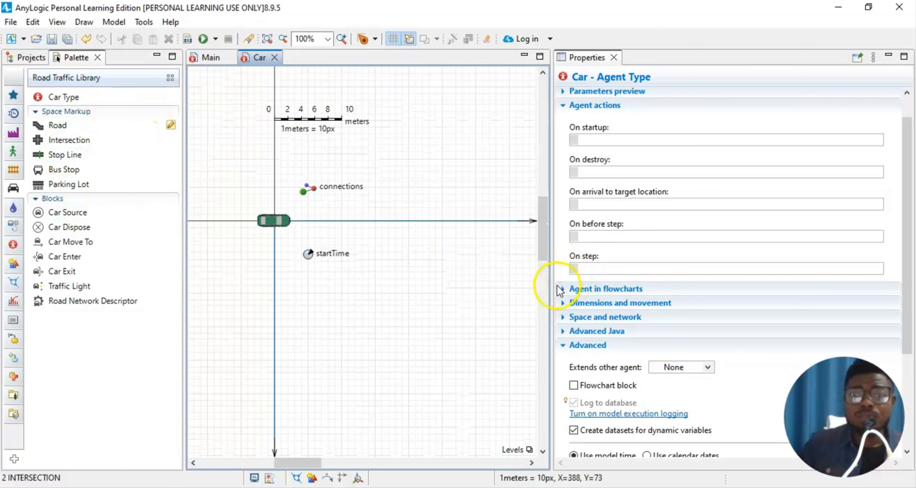
left_click_drag(594, 289, 758, 308)
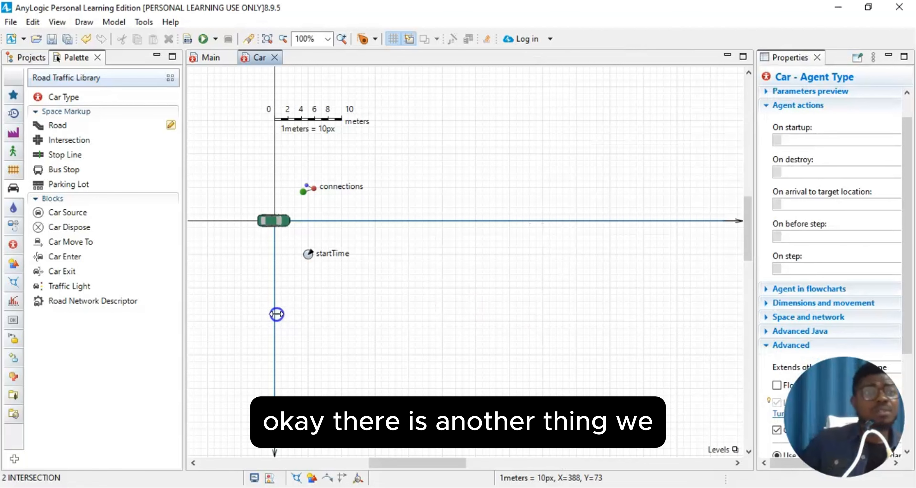
scroll(274, 313, "up", 5)
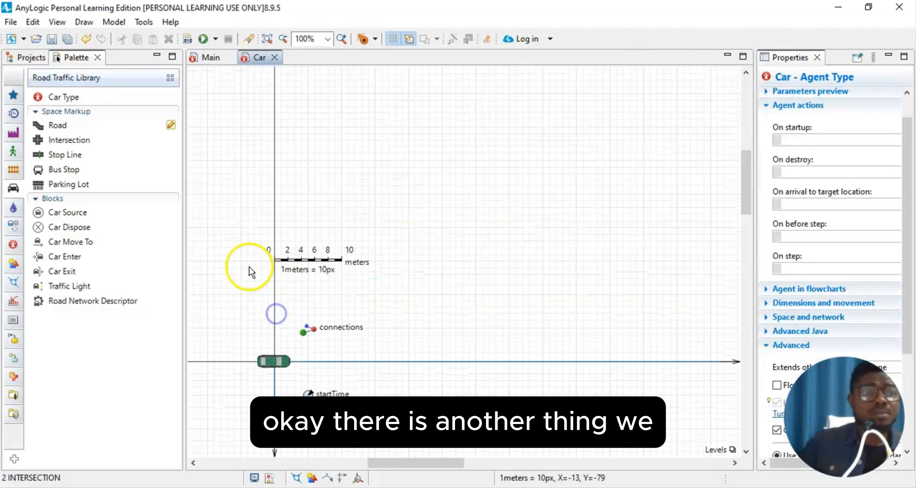
- Select the 2 INTERSECTION model and show its properties in a wider Properties panel
left_click(22, 59)
left_click(70, 95)
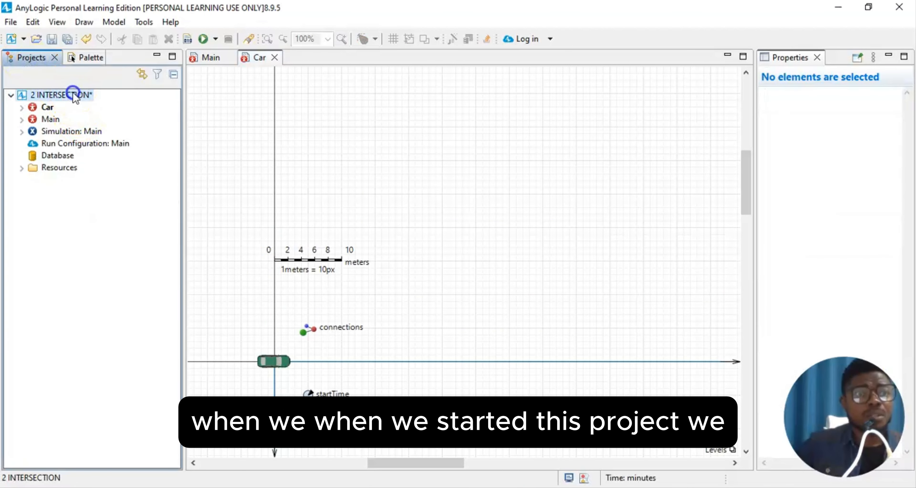
left_click(11, 94)
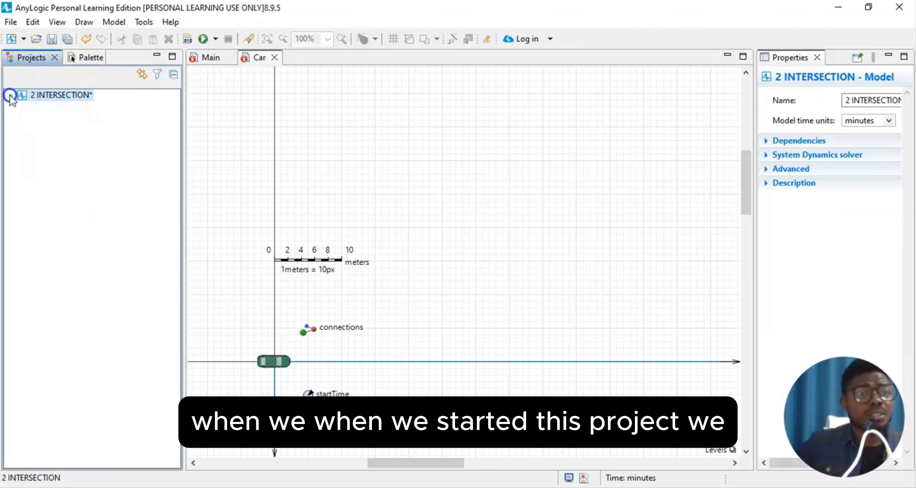
left_click(57, 21)
left_click(83, 53)
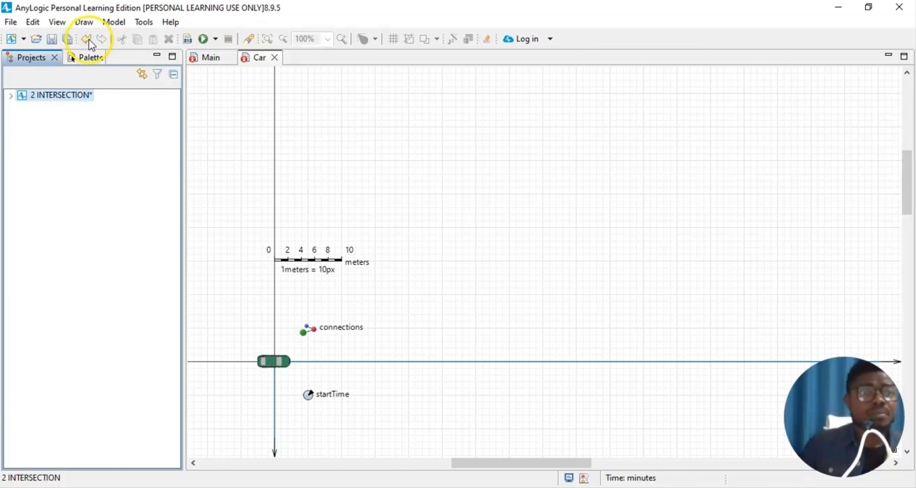
left_click(211, 59)
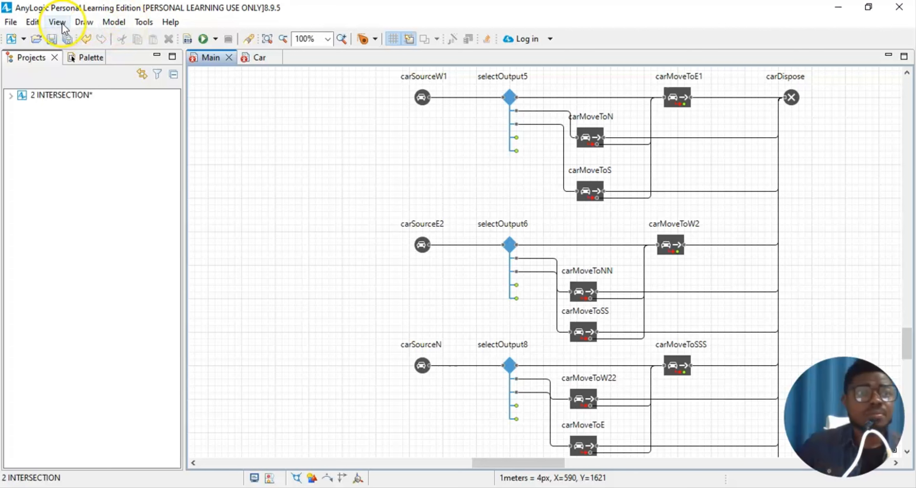
left_click(53, 96)
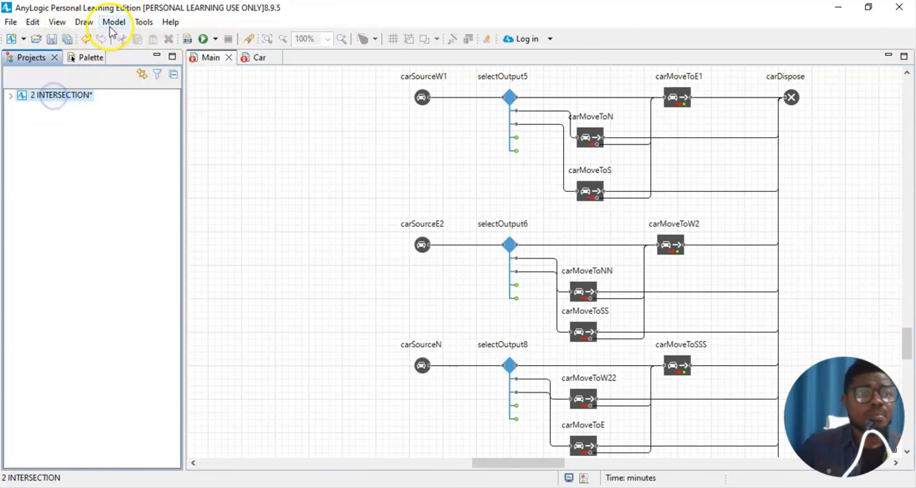
left_click(50, 23)
left_click(67, 52)
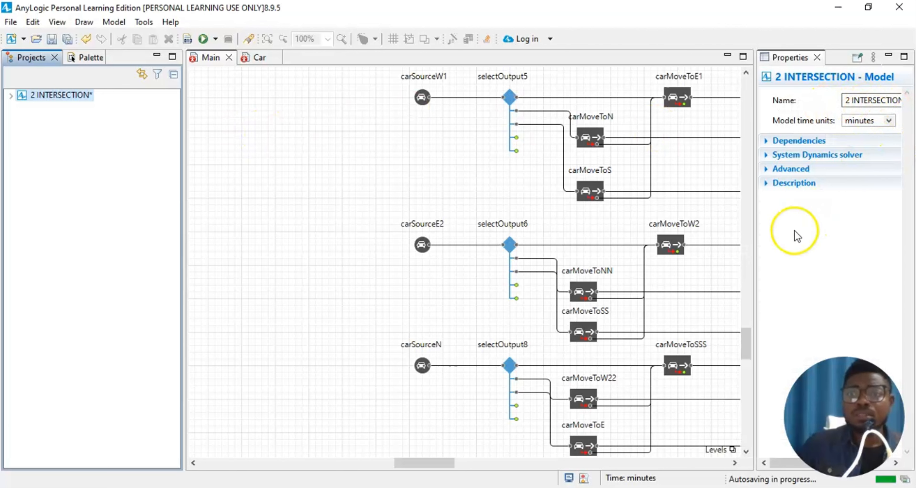
left_click_drag(754, 241, 656, 240)
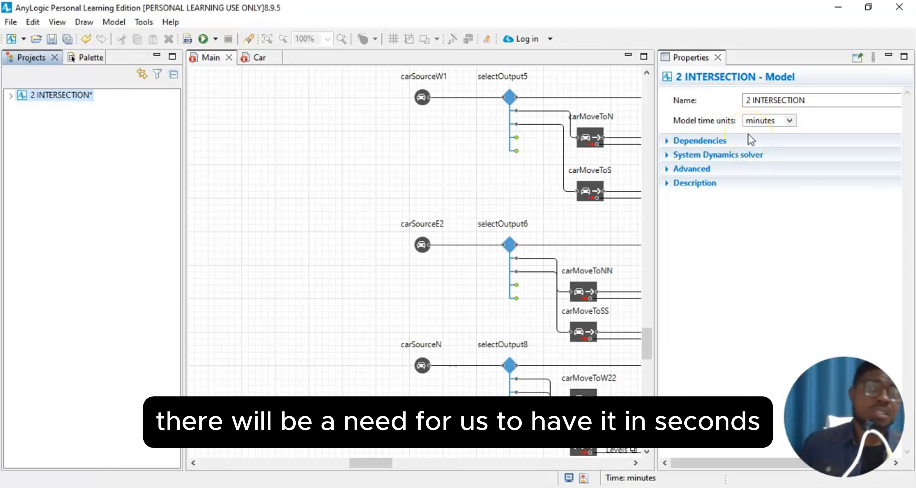
- Set the model time units to seconds and bring the Palette back in place of Properties
left_click(789, 120)
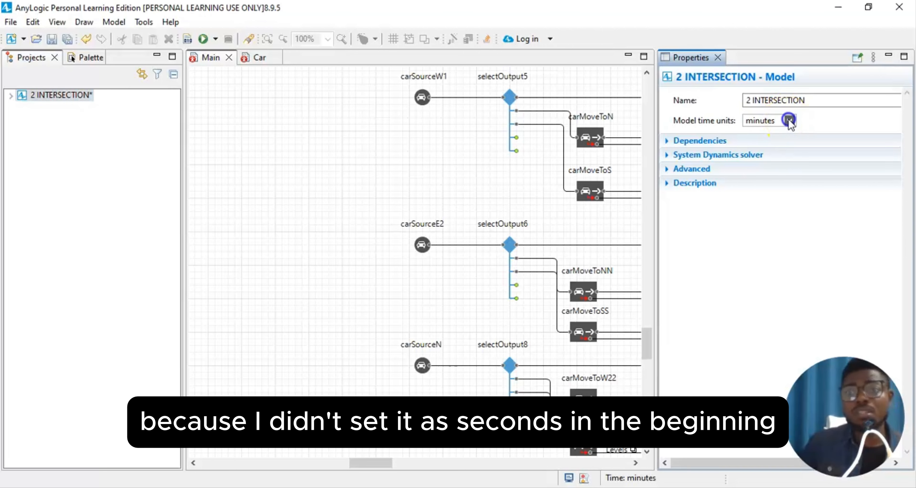
left_click(773, 146)
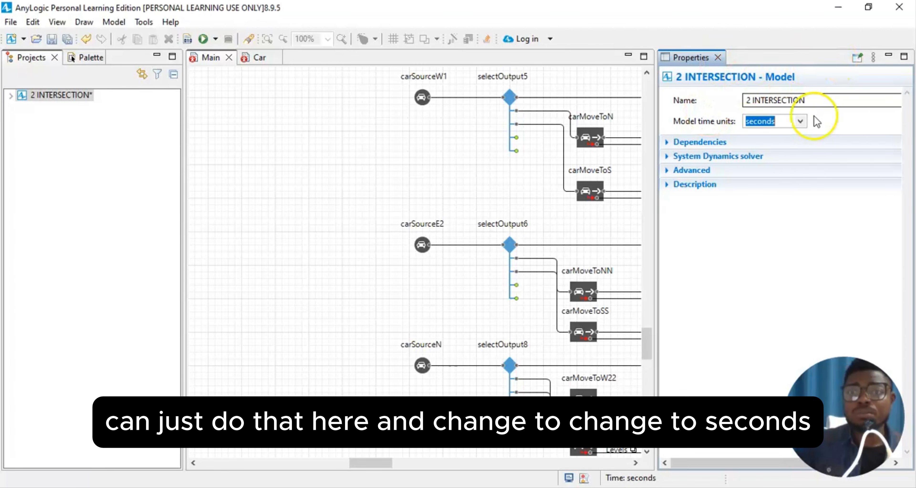
left_click(718, 58)
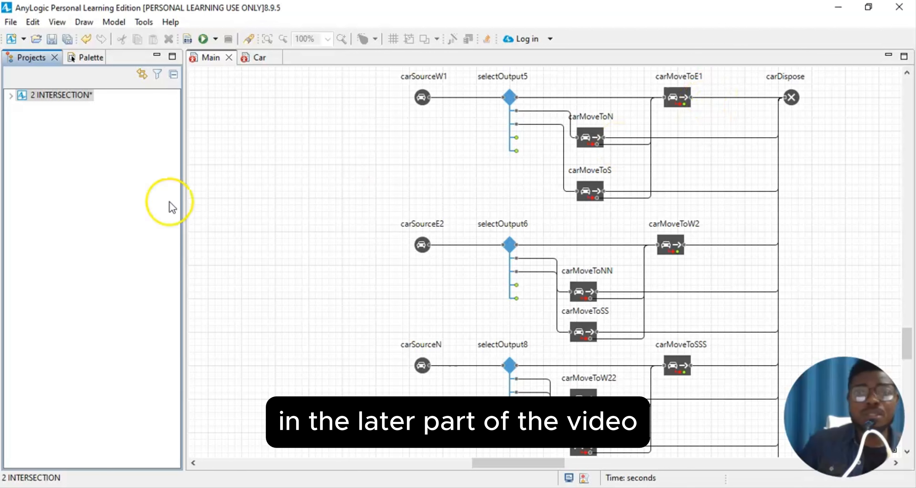
left_click(60, 95)
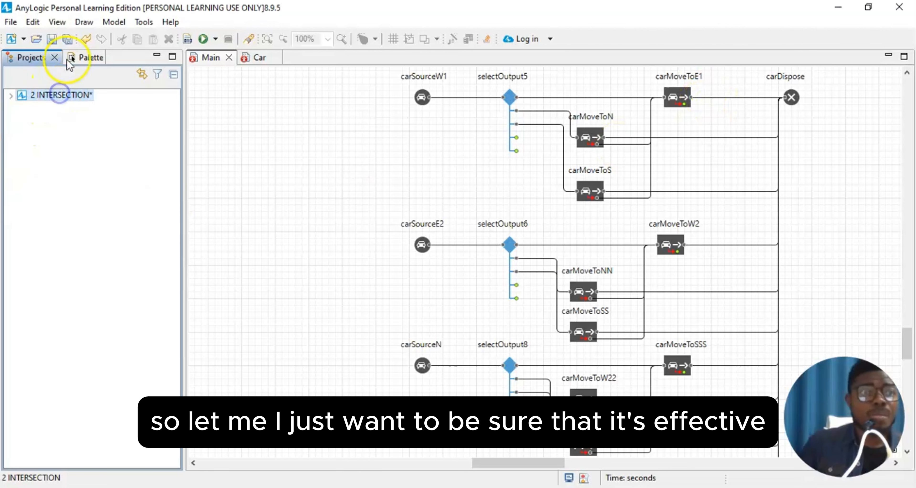
left_click(83, 22)
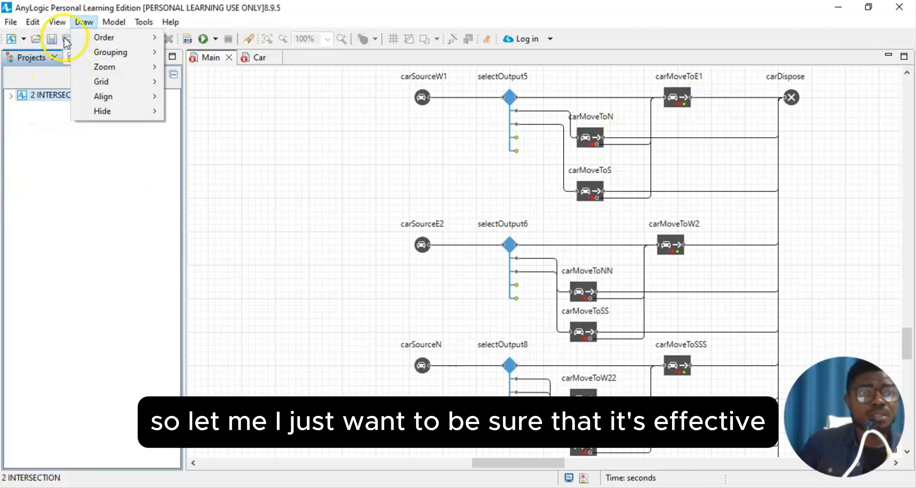
left_click(57, 22)
left_click(75, 69)
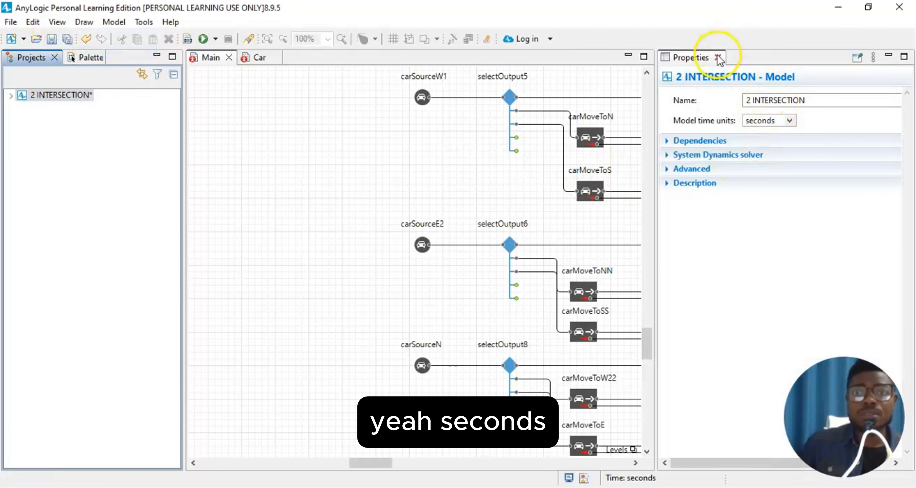
left_click(716, 57)
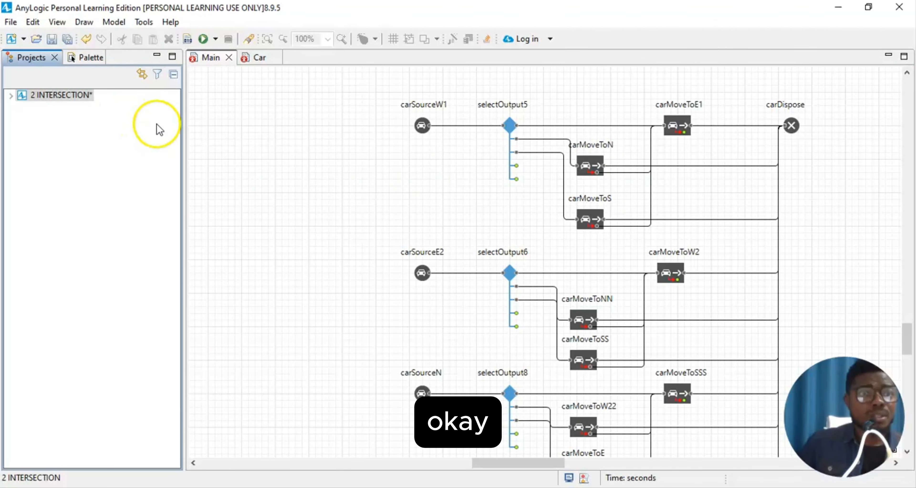
left_click(72, 57)
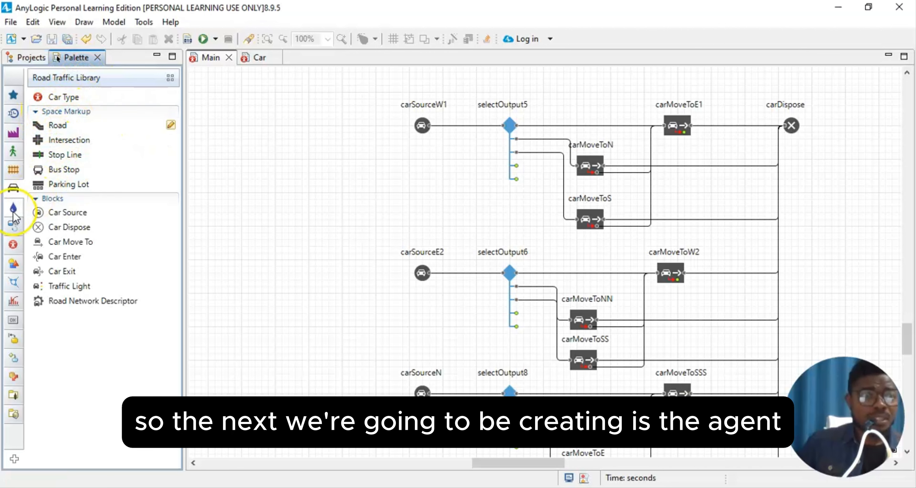
- Add an Agent from the Agent library to Main as an initially empty population cars of type Car
mouse_move(13, 135)
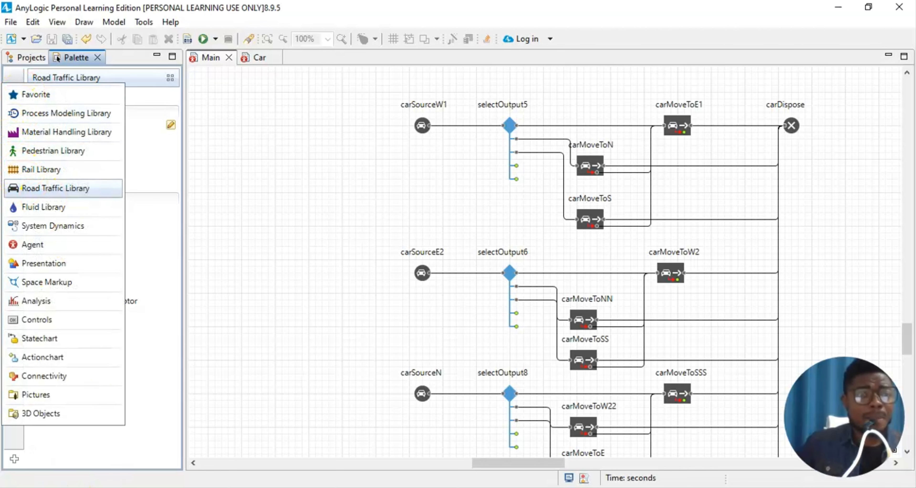
left_click(17, 245)
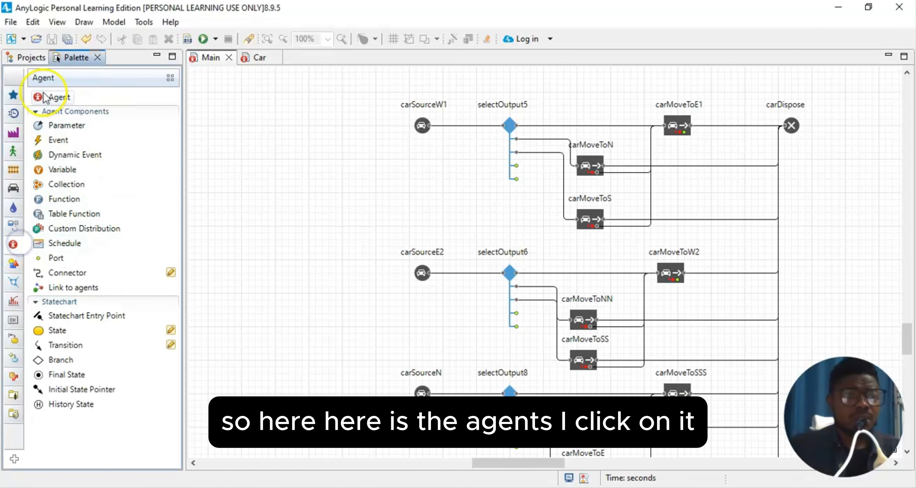
left_click_drag(522, 459, 535, 461)
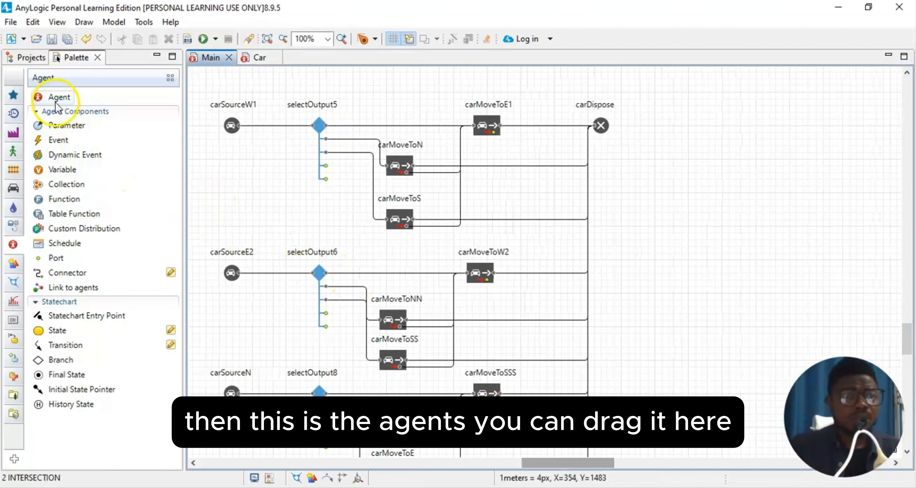
left_click_drag(58, 101, 725, 214)
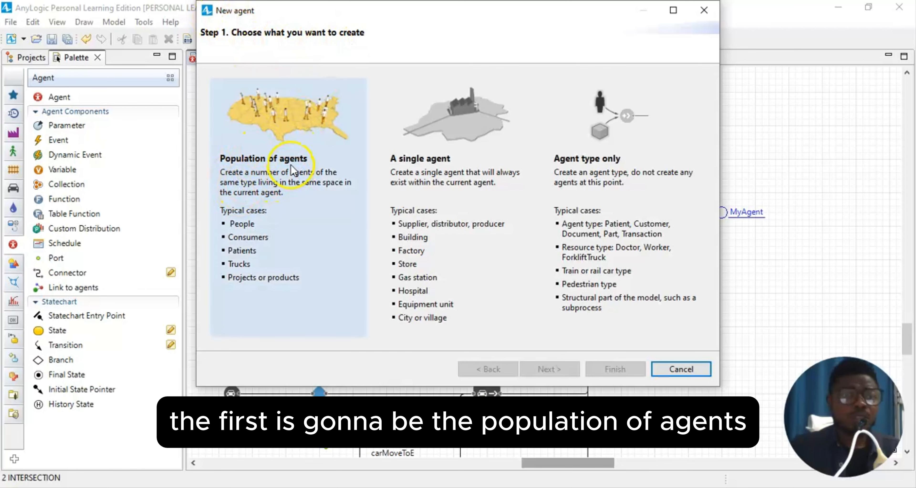
left_click(271, 198)
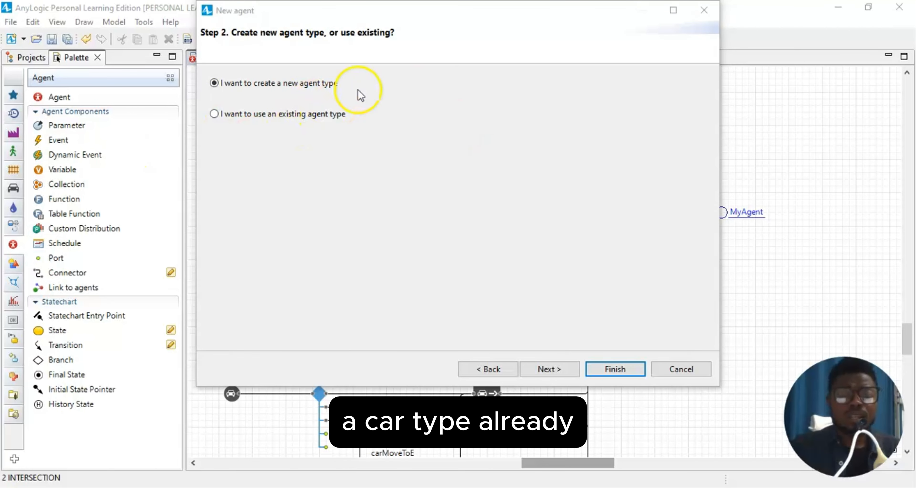
left_click(284, 117)
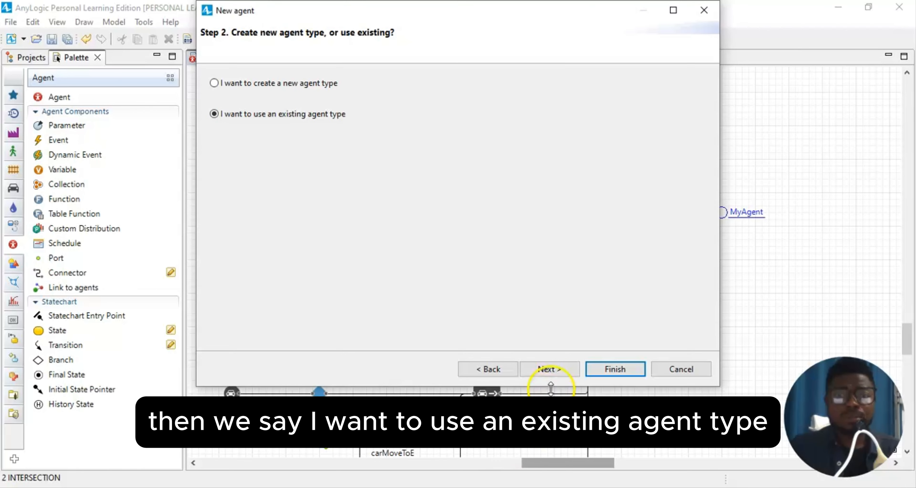
left_click(550, 370)
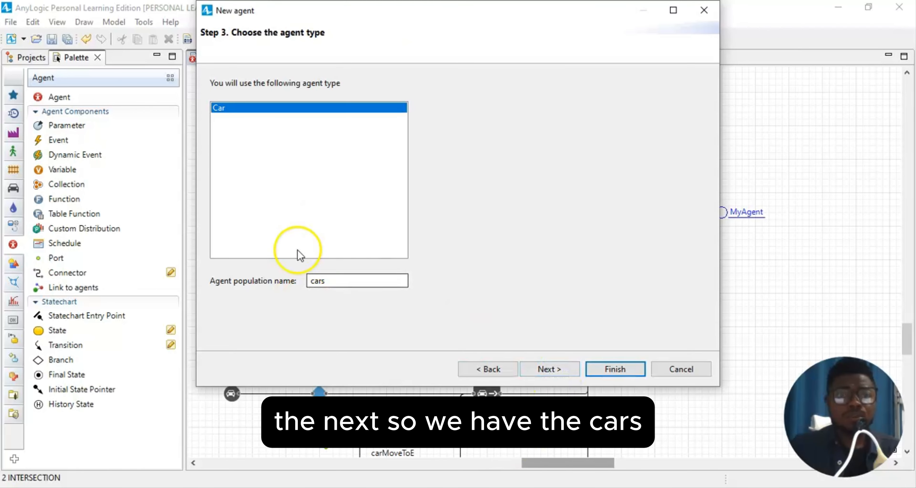
left_click(544, 370)
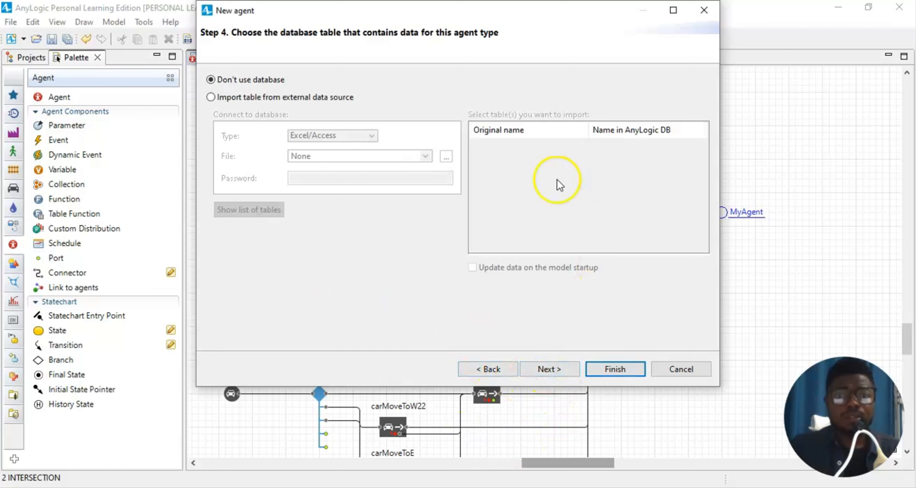
left_click(547, 369)
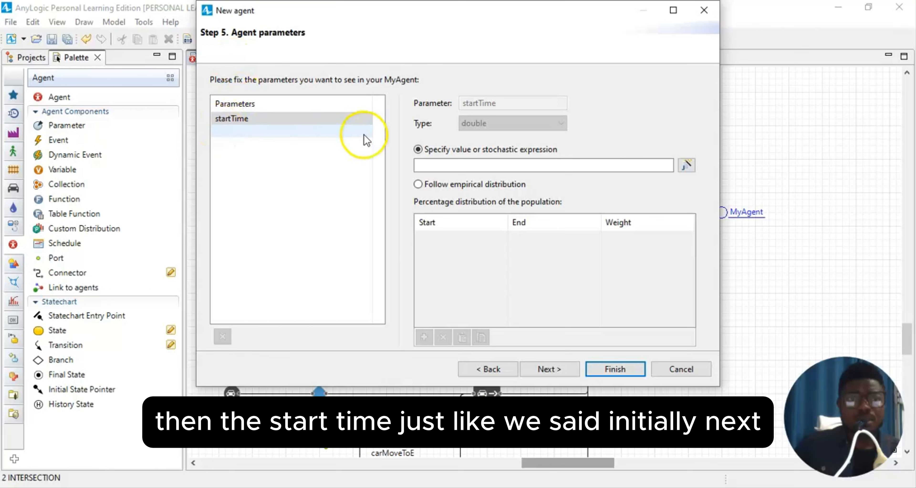
left_click(557, 372)
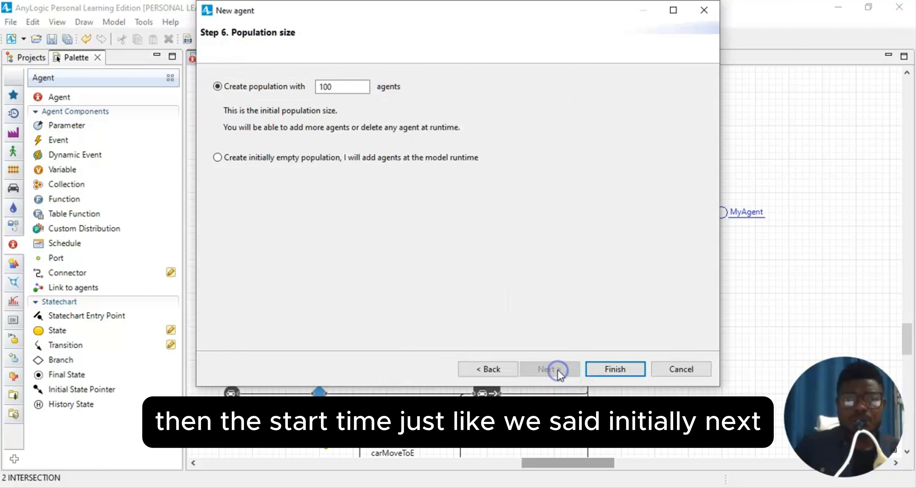
left_click(232, 159)
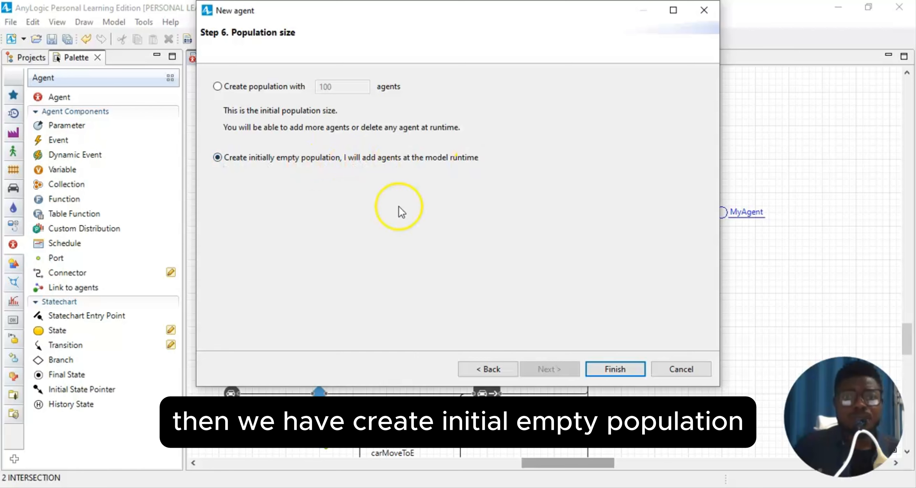
left_click(607, 369)
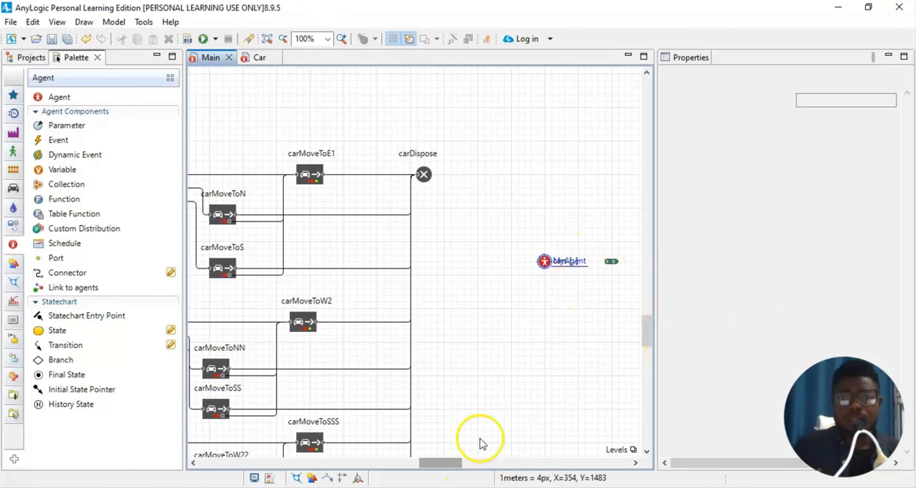
- Scroll the Main canvas left and select carSourceW1
scroll(591, 320, "up", 1)
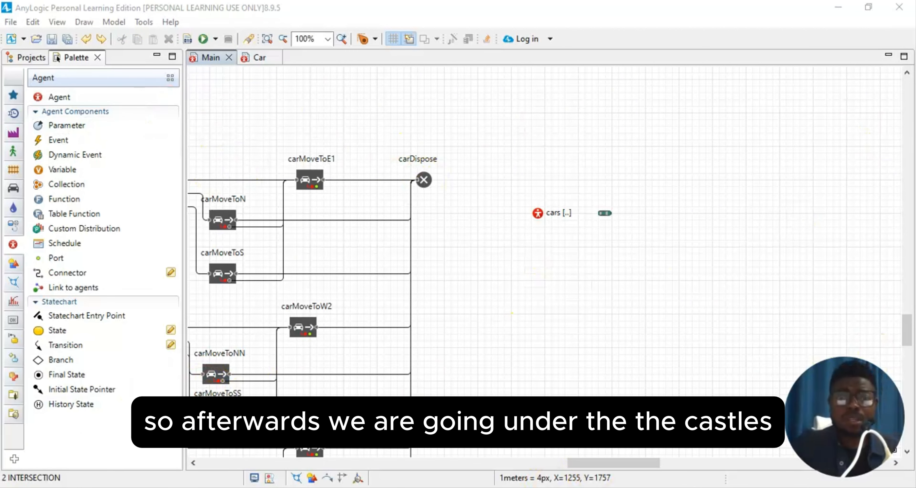
left_click_drag(599, 464, 517, 460)
left_click(383, 187)
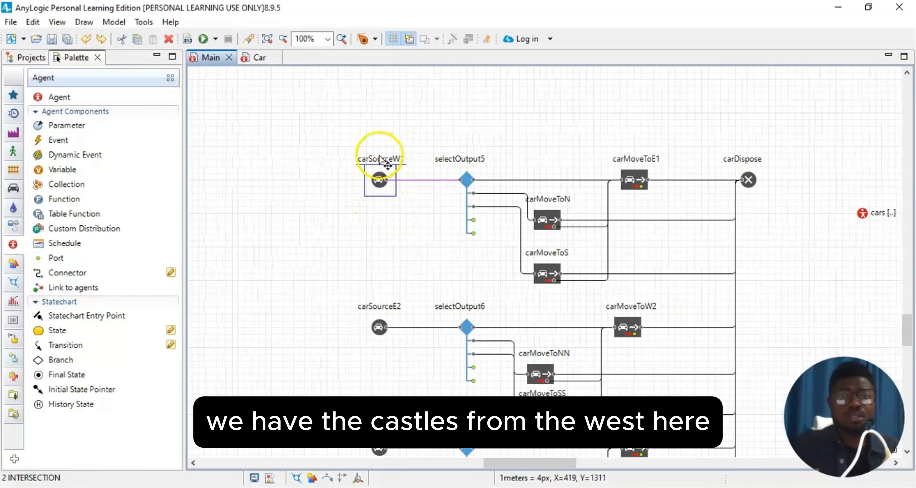
- In carSourceW1's properties, keep New car as Car and add cars to the custom population cars
left_click(57, 21)
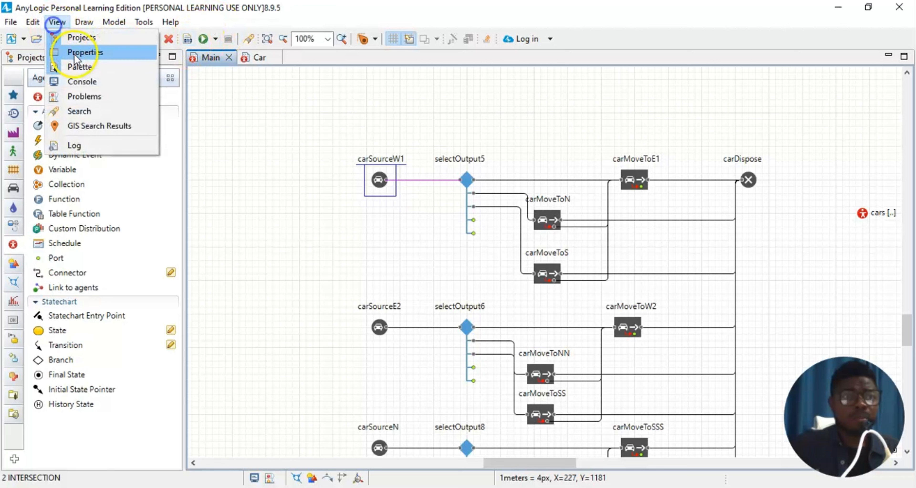
left_click(79, 52)
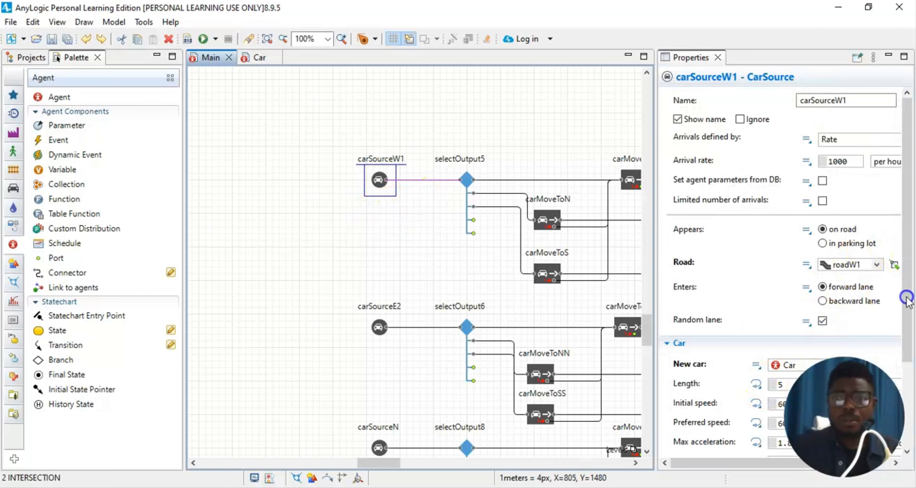
left_click_drag(905, 302, 906, 348)
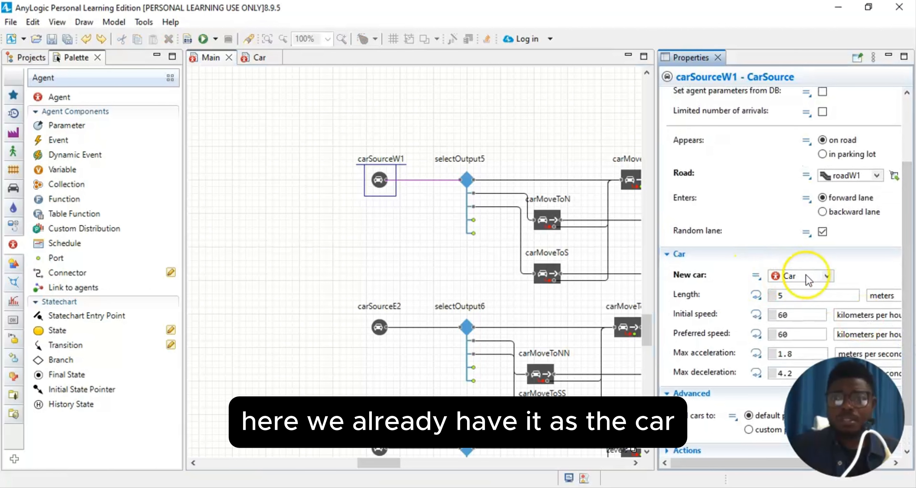
left_click(827, 276)
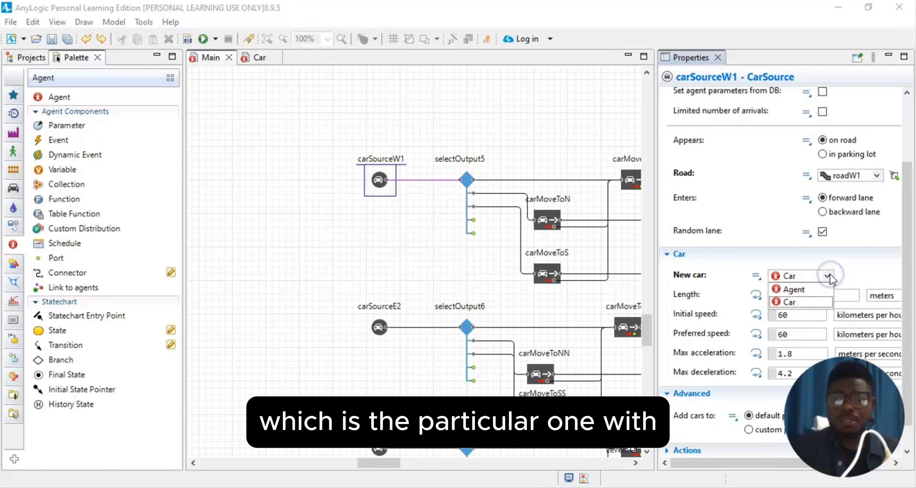
left_click(828, 276)
scroll(867, 266, "down", 1)
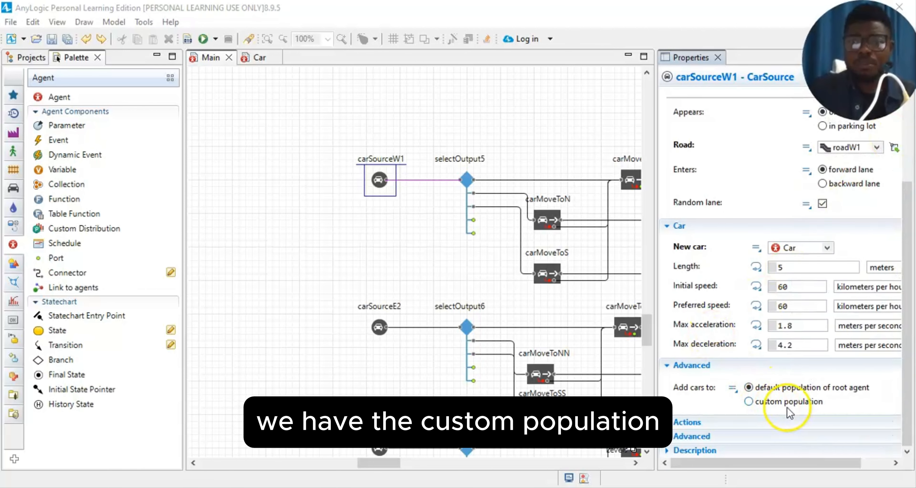
left_click(750, 404)
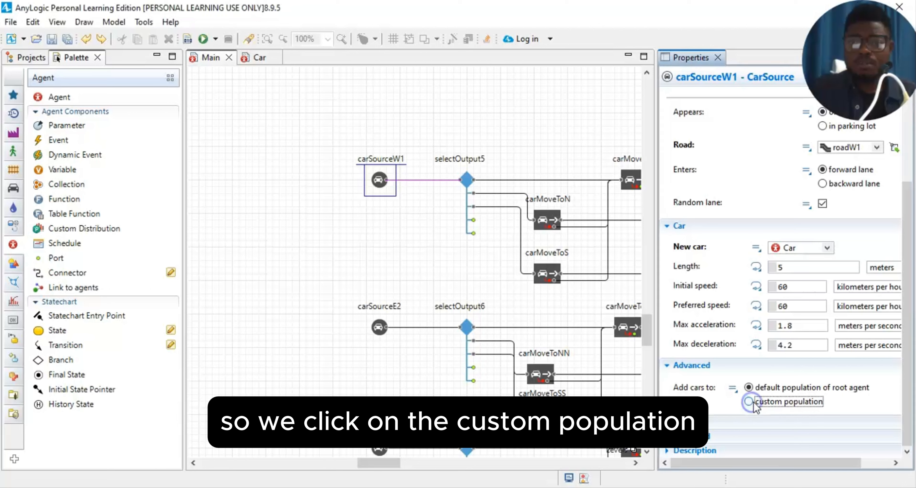
left_click(761, 403)
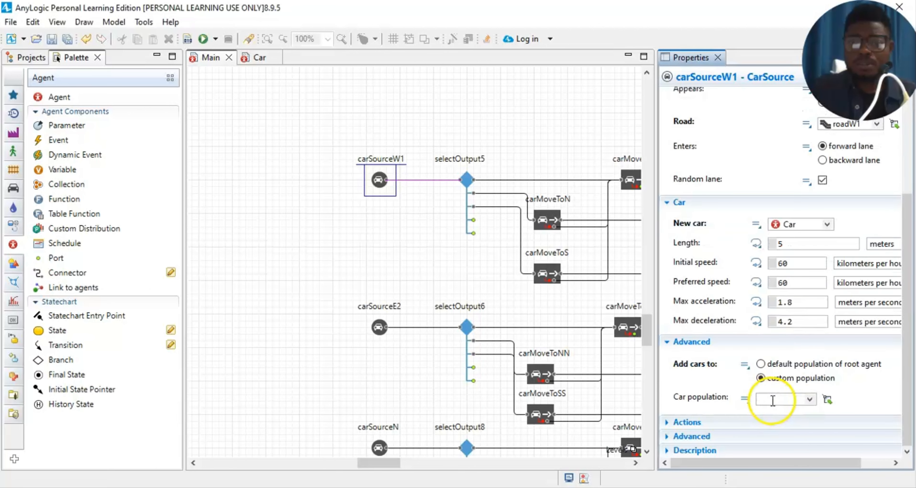
left_click(810, 400)
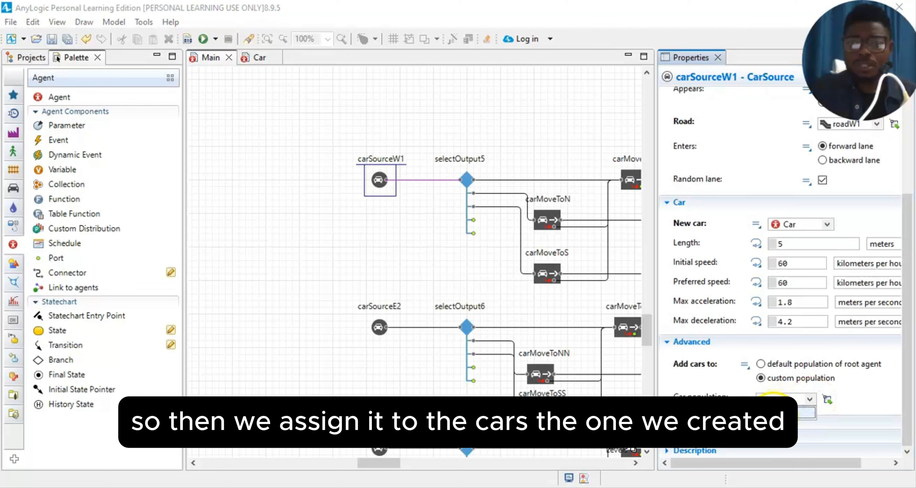
left_click(774, 413)
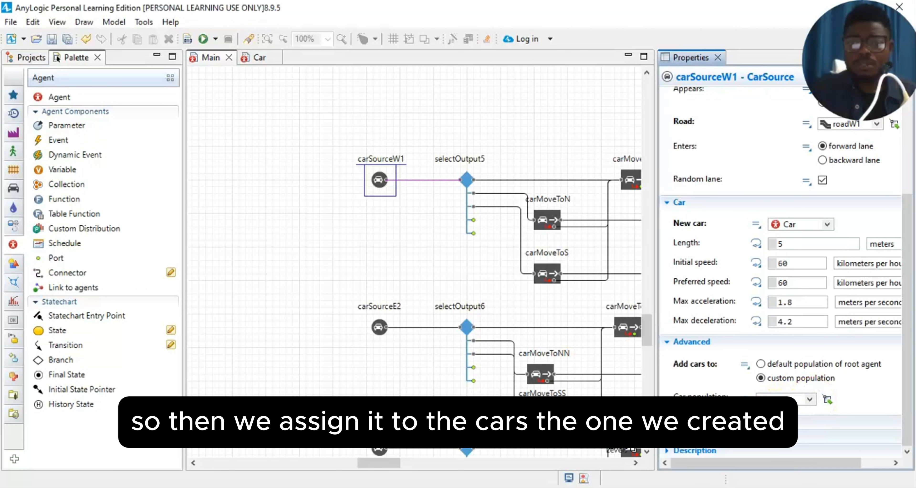
left_click(863, 393)
left_click(879, 387)
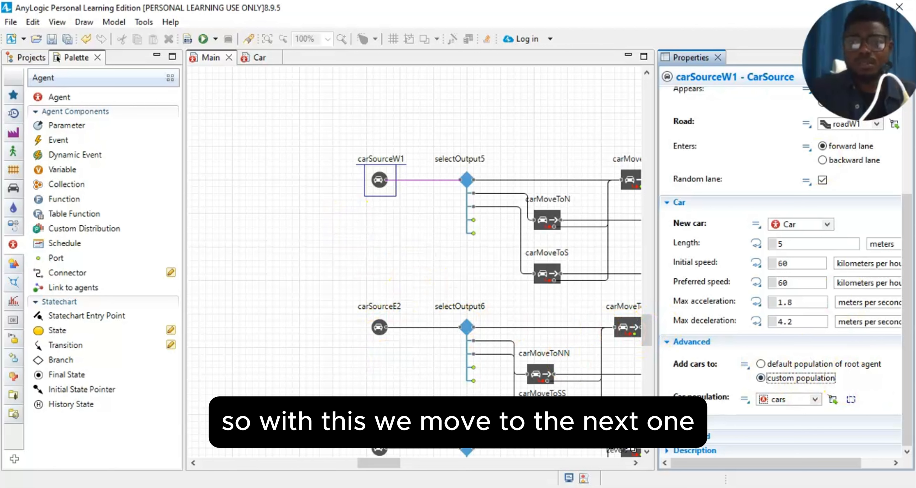
- Set carSourceE2's New car to Car and its custom Car population to cars
left_click(379, 328)
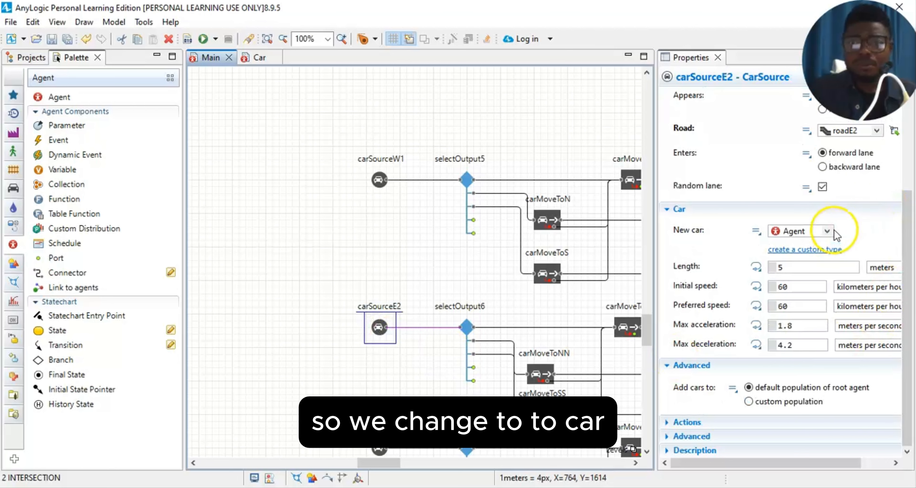
left_click(826, 231)
left_click(801, 257)
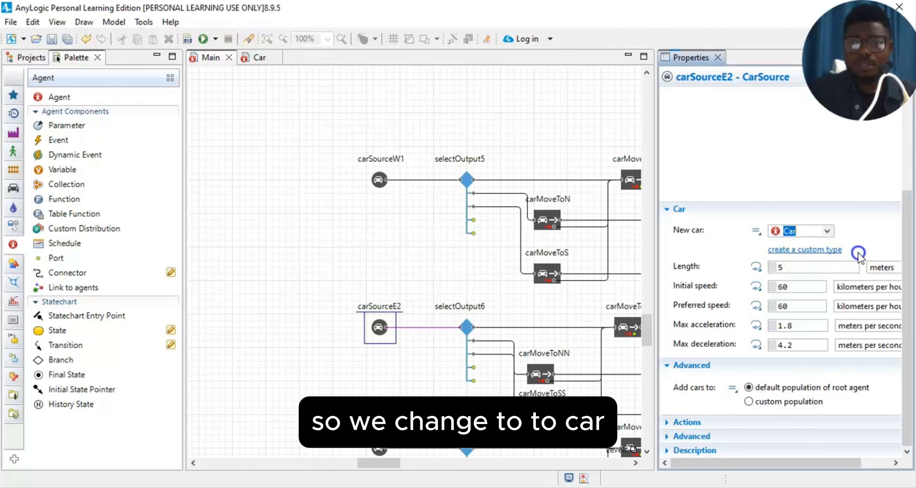
left_click(749, 401)
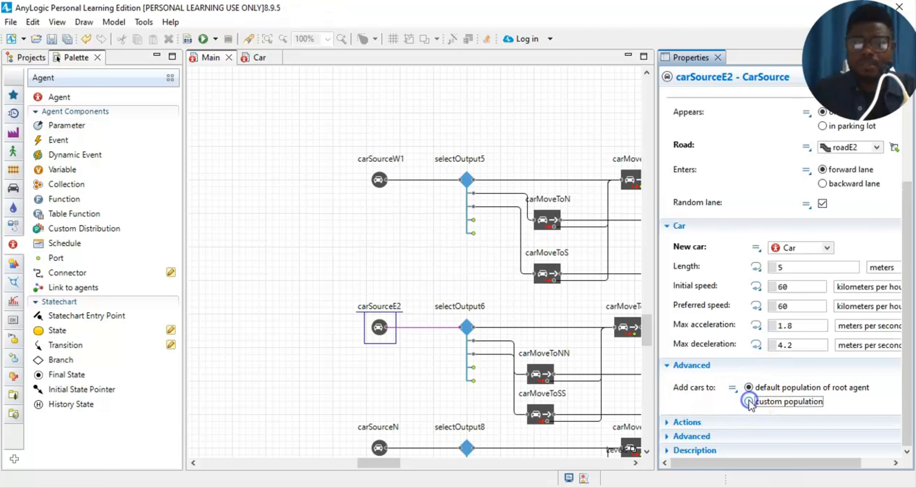
left_click(857, 397)
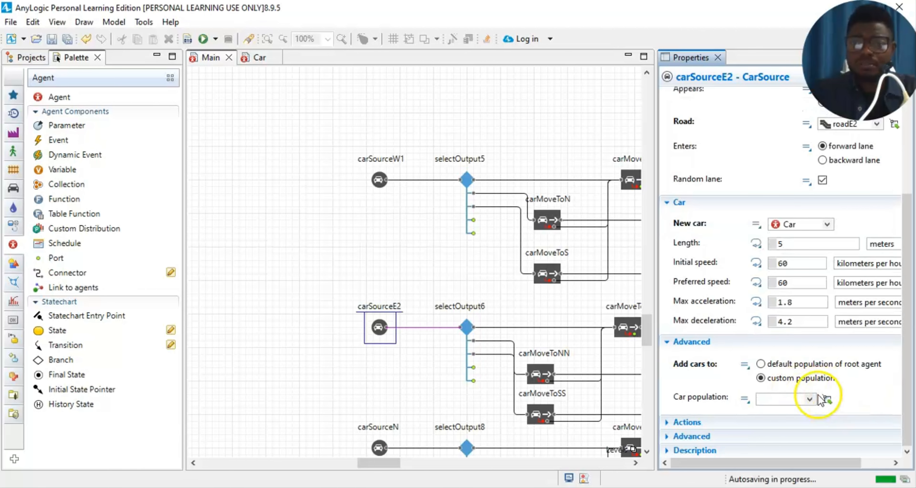
left_click(811, 402)
left_click(772, 415)
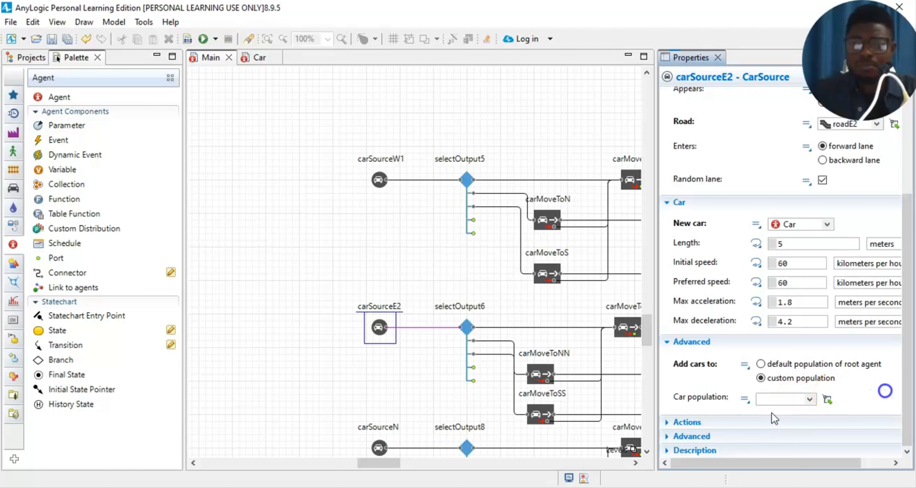
left_click(885, 391)
scroll(374, 382, "down", 2)
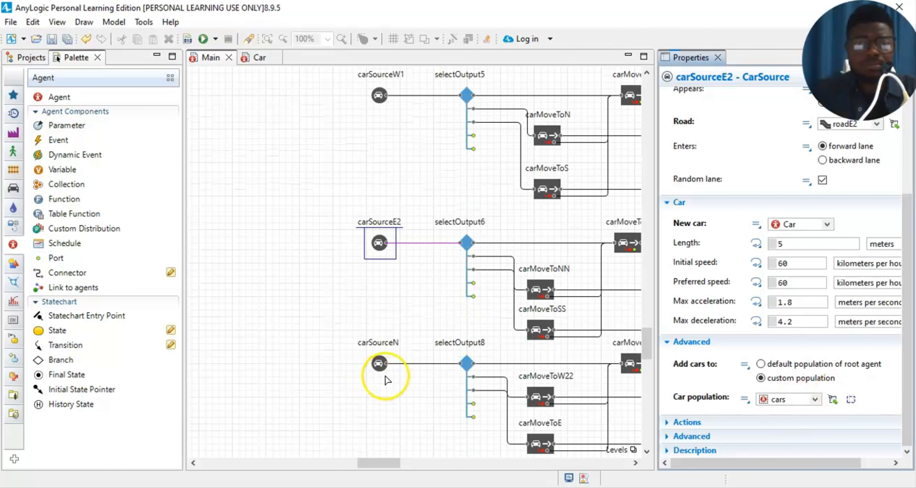
- Set carSourceN's New car to Car and its custom Car population to cars
left_click(377, 365)
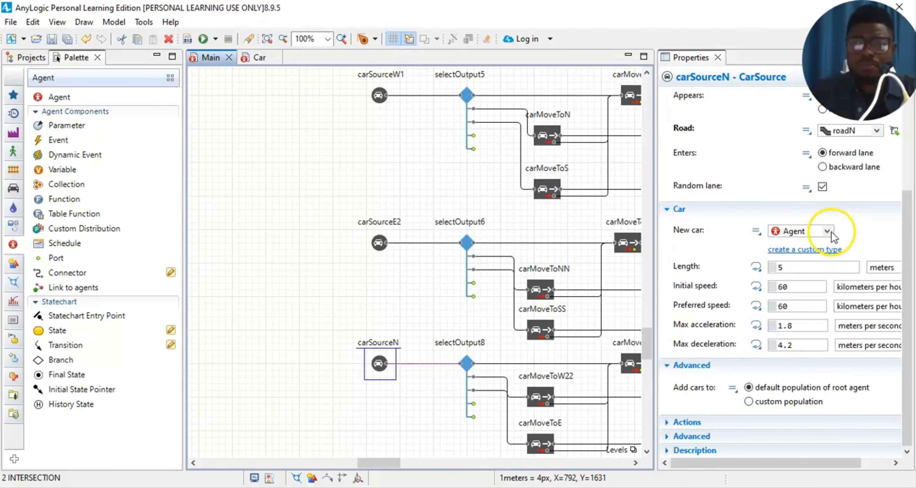
left_click(827, 232)
left_click(800, 257)
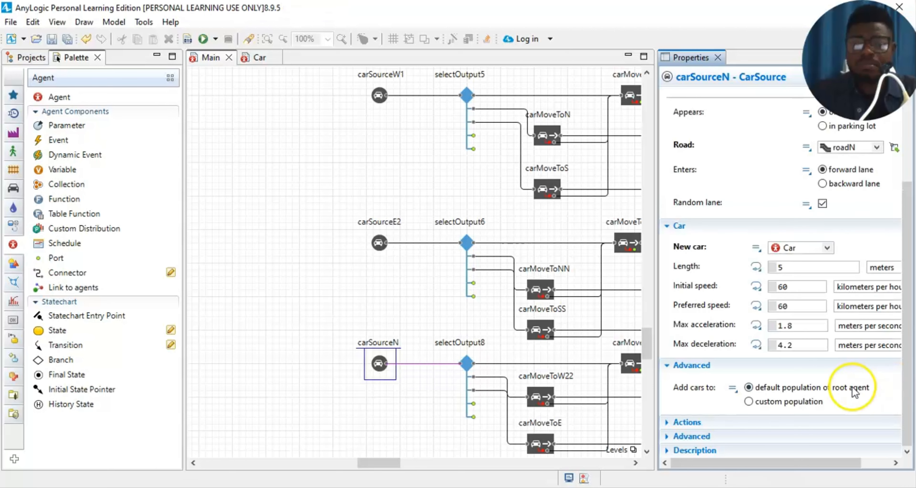
left_click(748, 402)
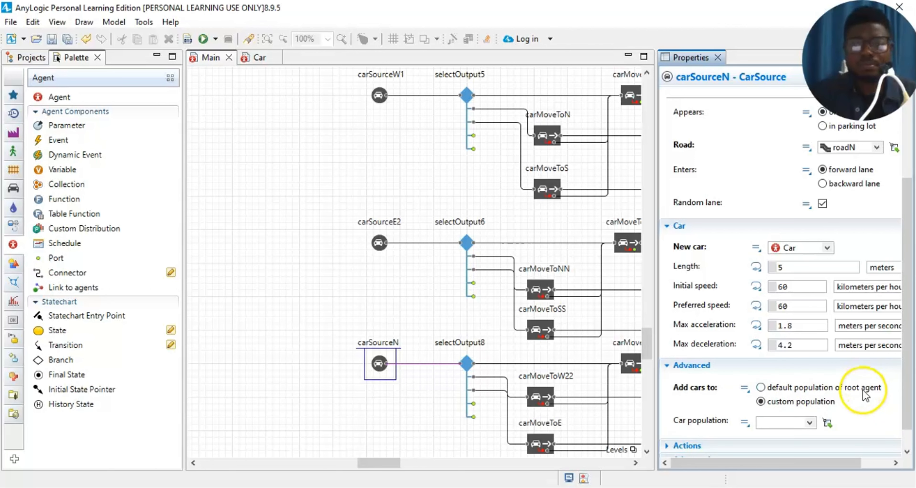
left_click(786, 428)
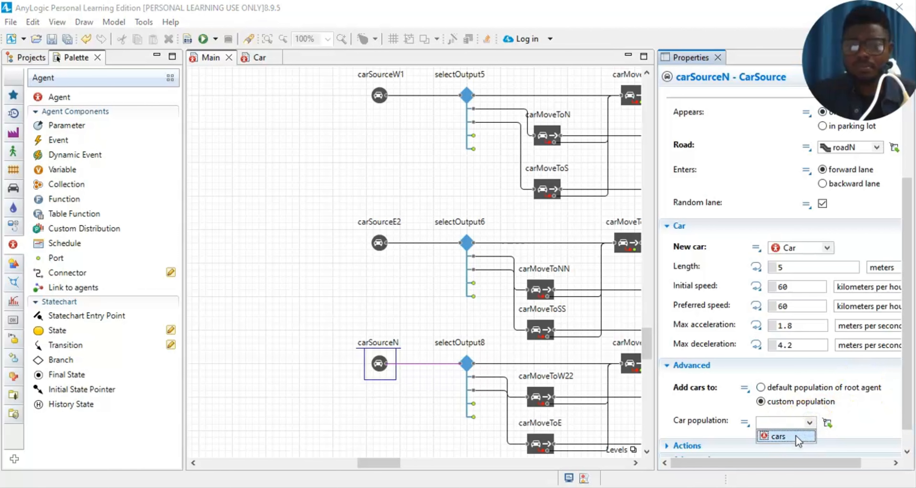
left_click(782, 434)
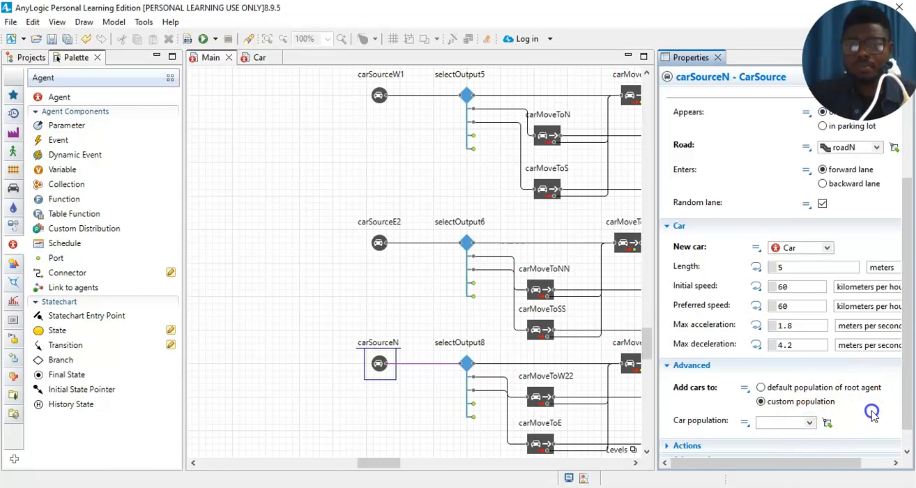
scroll(389, 364, "down", 3)
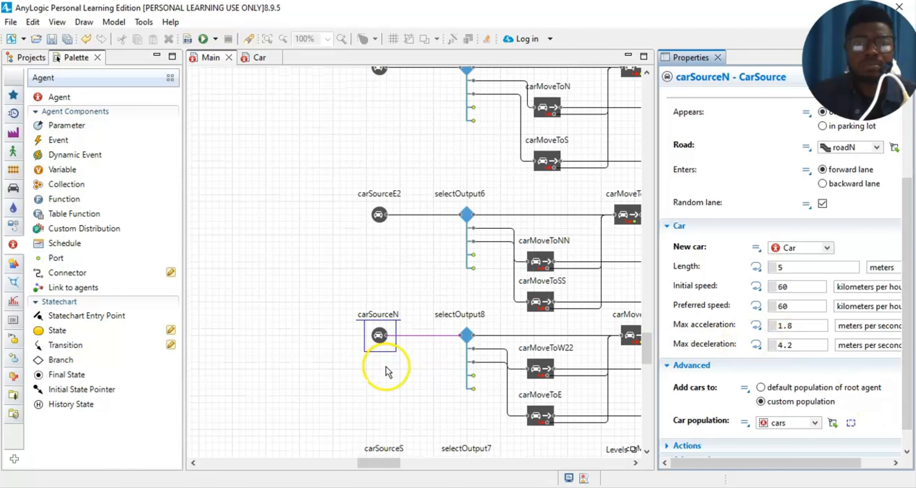
scroll(381, 395, "down", 1)
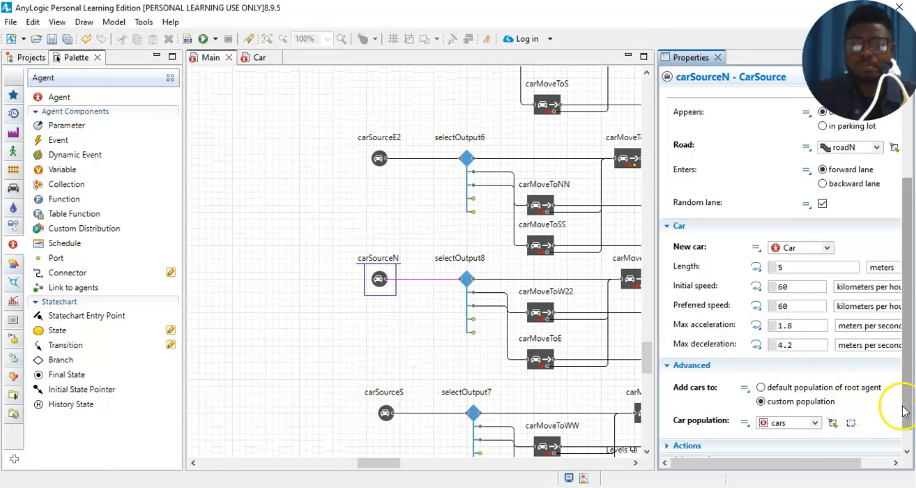
scroll(586, 378, "down", 2)
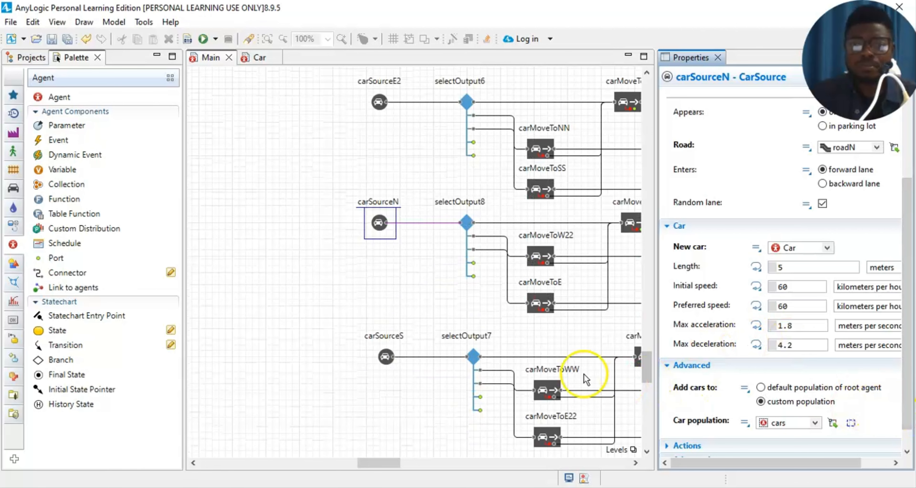
- Set carSourceS's New car to Car and its custom Car population to cars
left_click(386, 356)
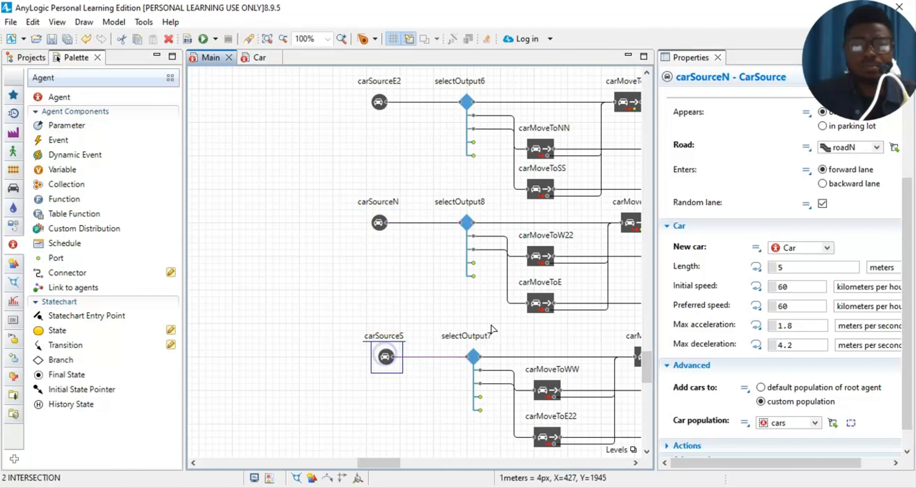
left_click(827, 248)
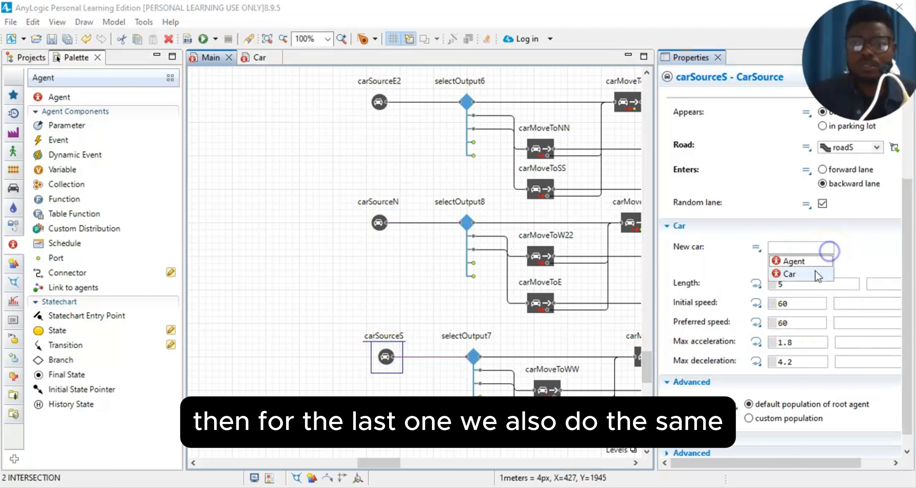
left_click(812, 273)
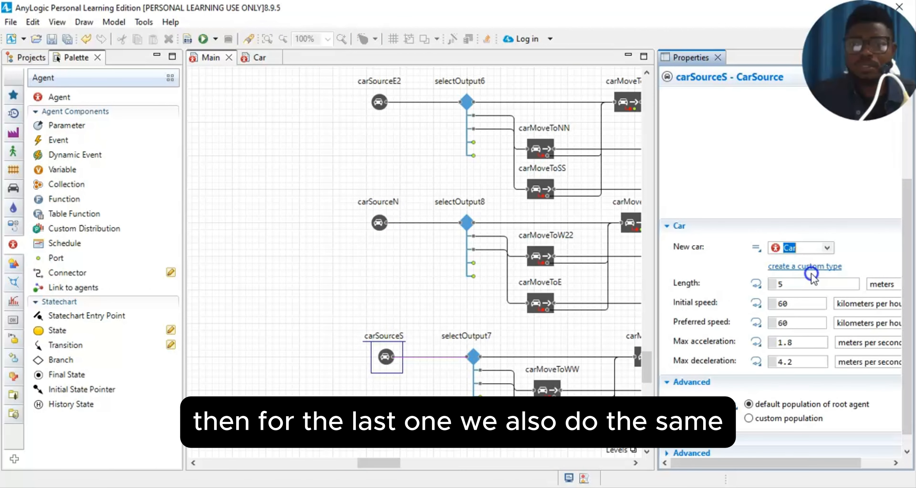
left_click(748, 418)
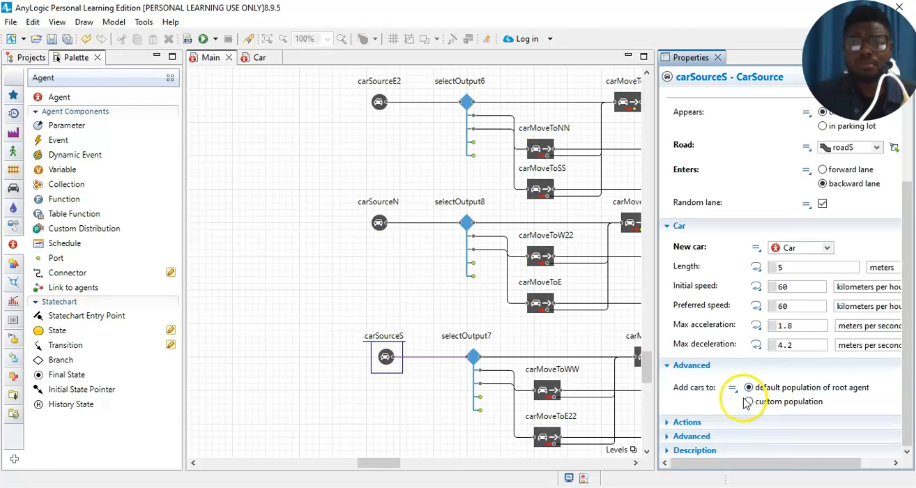
left_click(750, 403)
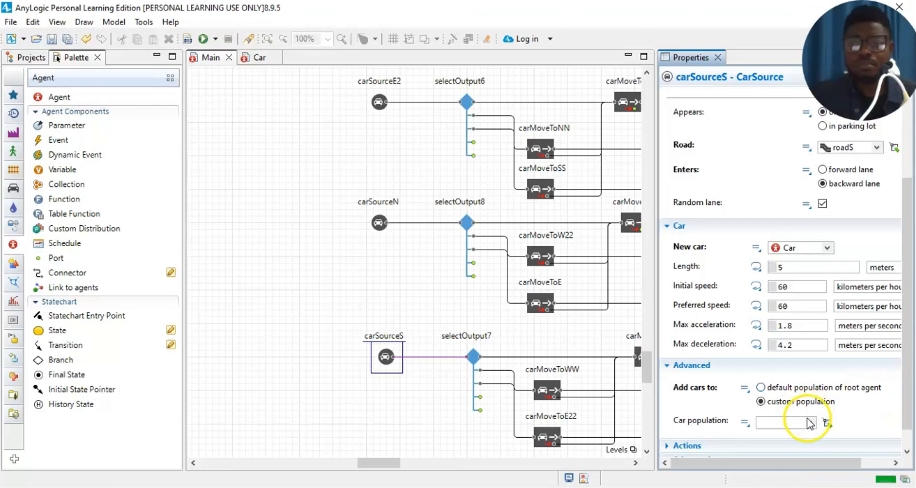
left_click(809, 423)
left_click(867, 415)
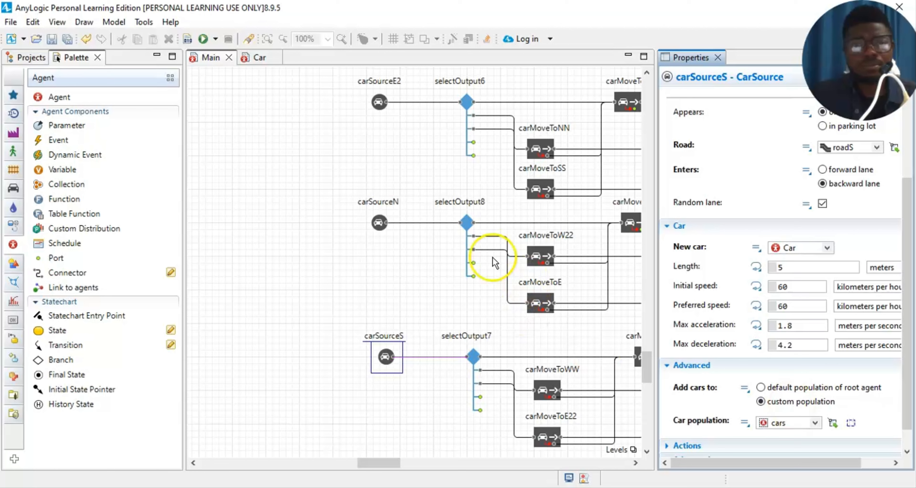
- Close the Properties panel and scroll Main back to the car sources
left_click(376, 223)
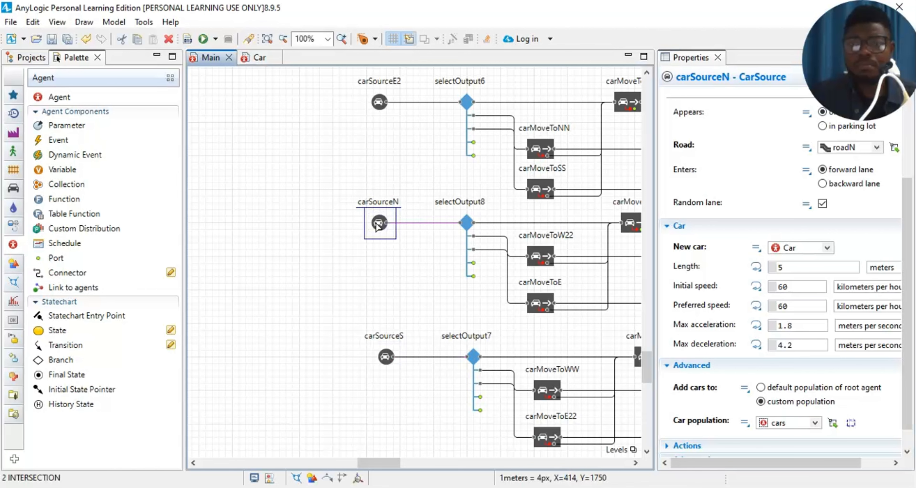
left_click(738, 151)
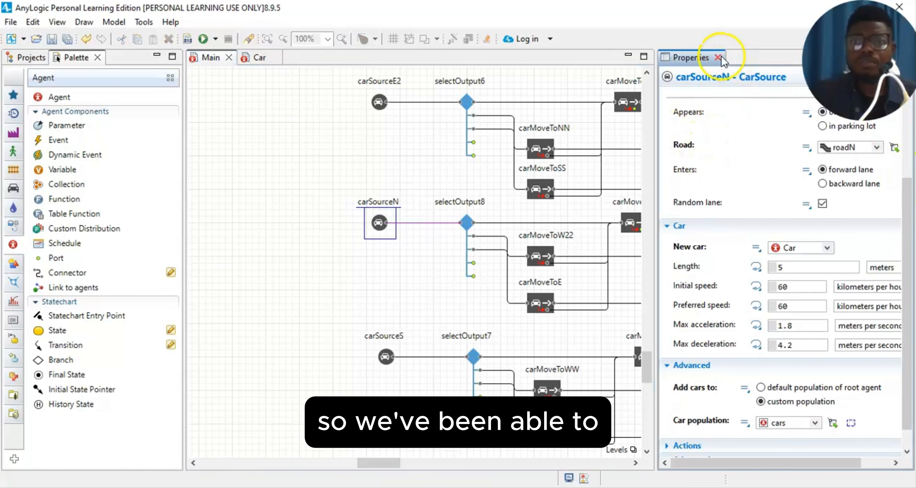
left_click(718, 57)
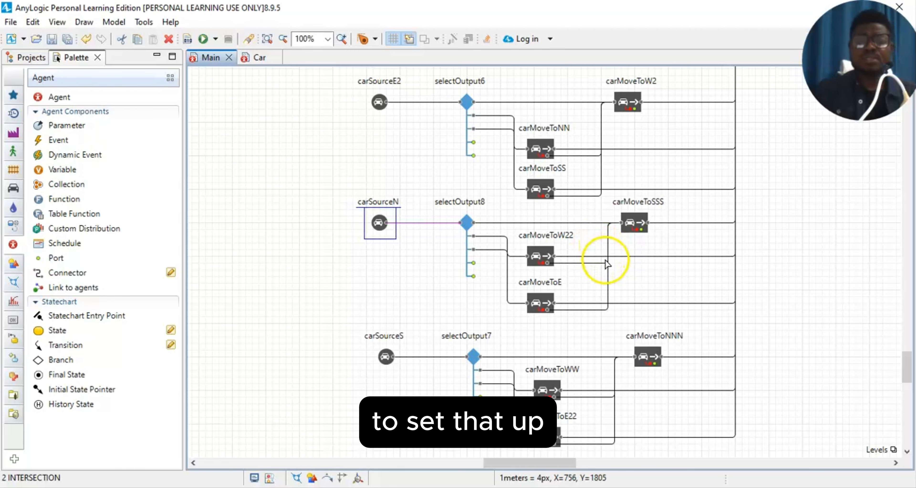
scroll(638, 288, "down", 3)
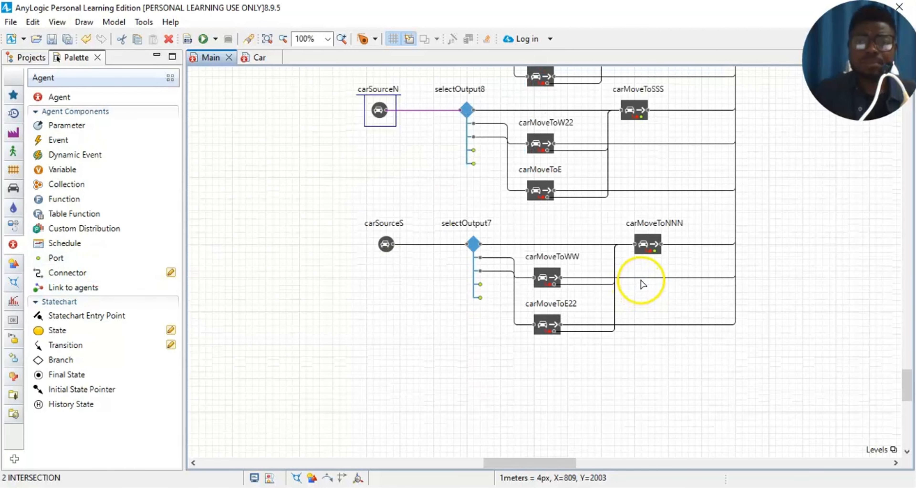
scroll(642, 285, "up", 8)
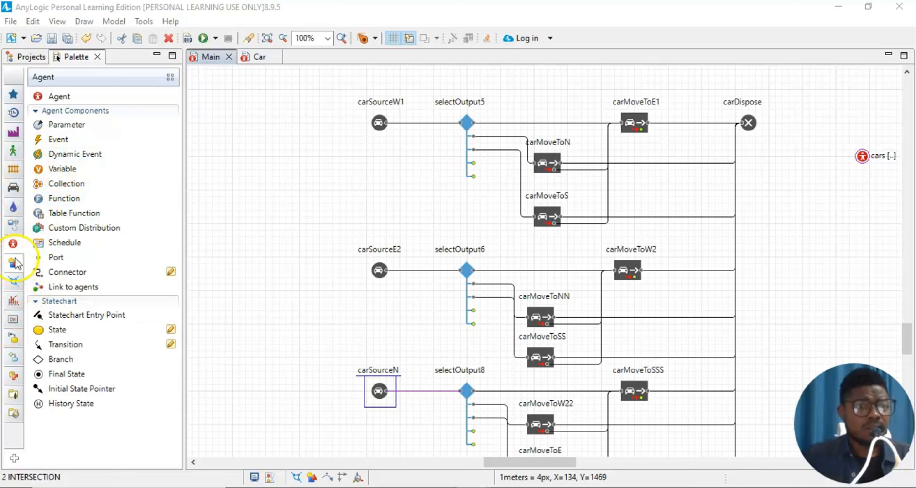
- Place a Histogram Data element from the Analysis palette onto Main beside the cars population
mouse_move(16, 223)
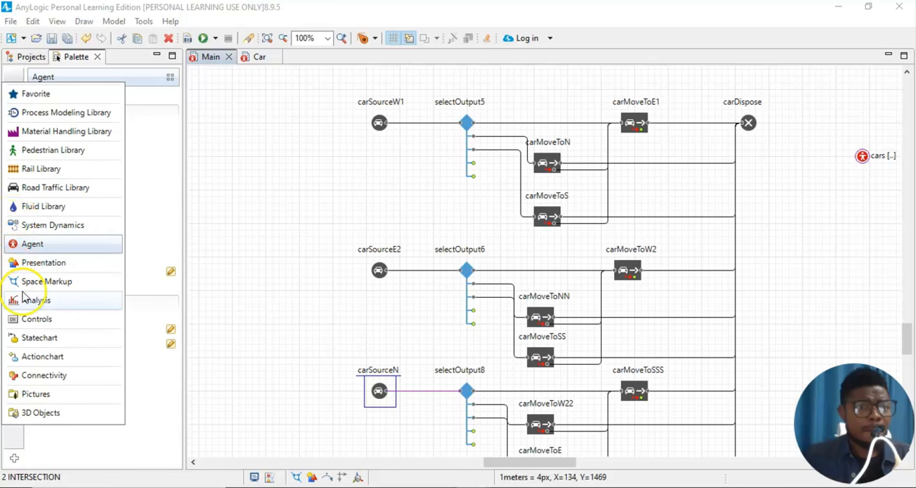
left_click(32, 302)
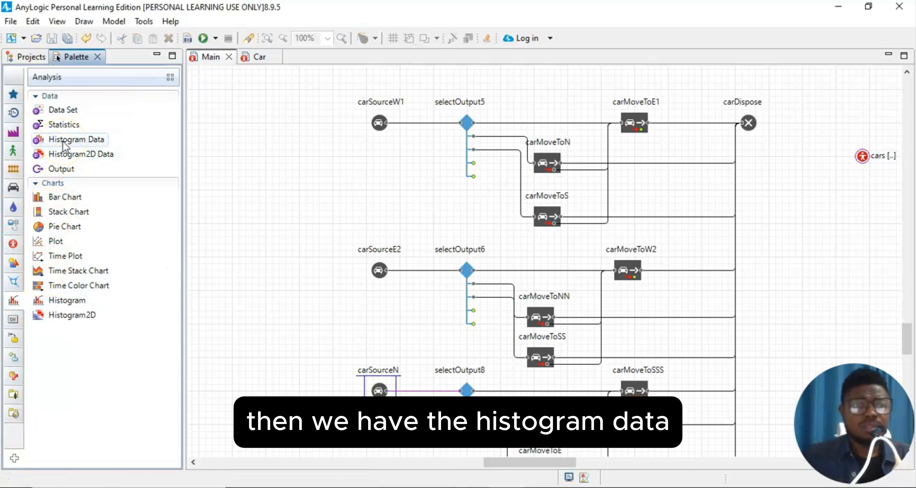
left_click_drag(59, 144, 867, 191)
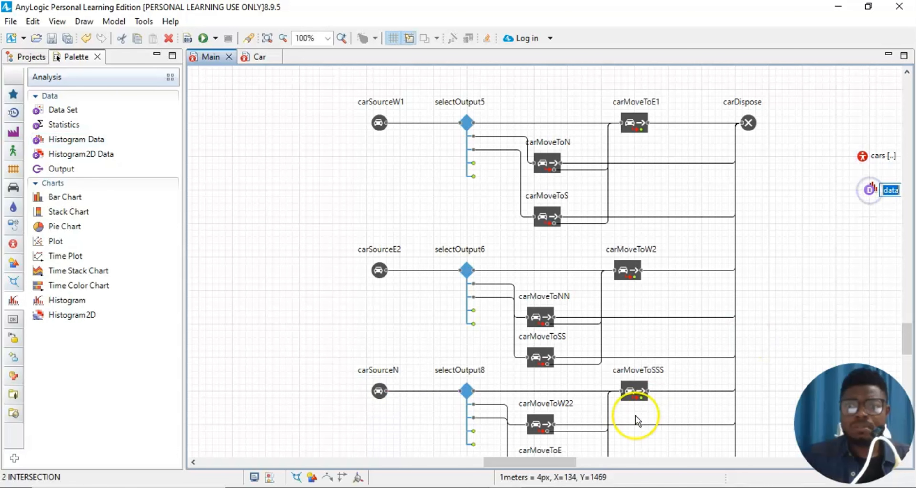
left_click_drag(512, 462, 604, 462)
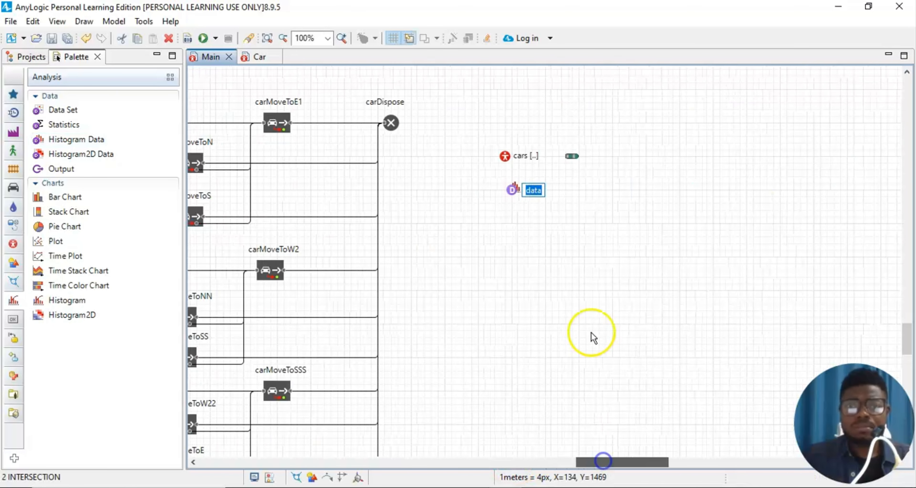
left_click(523, 210)
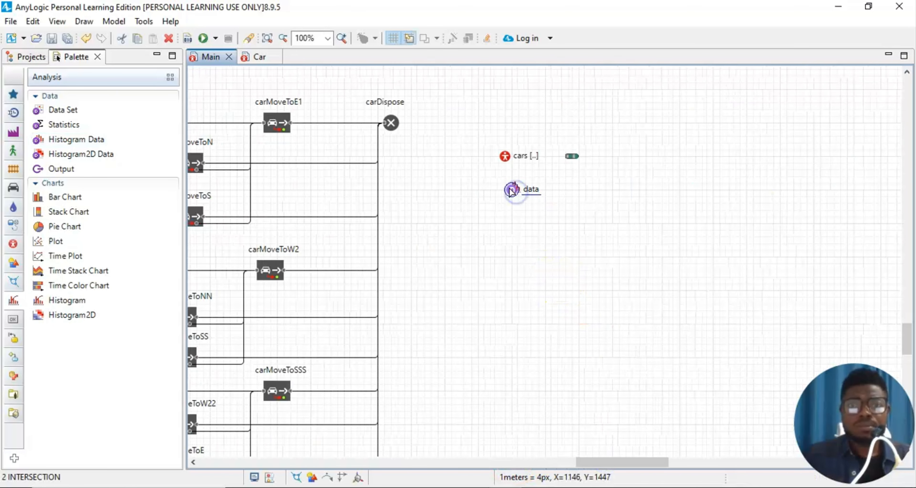
left_click(545, 251)
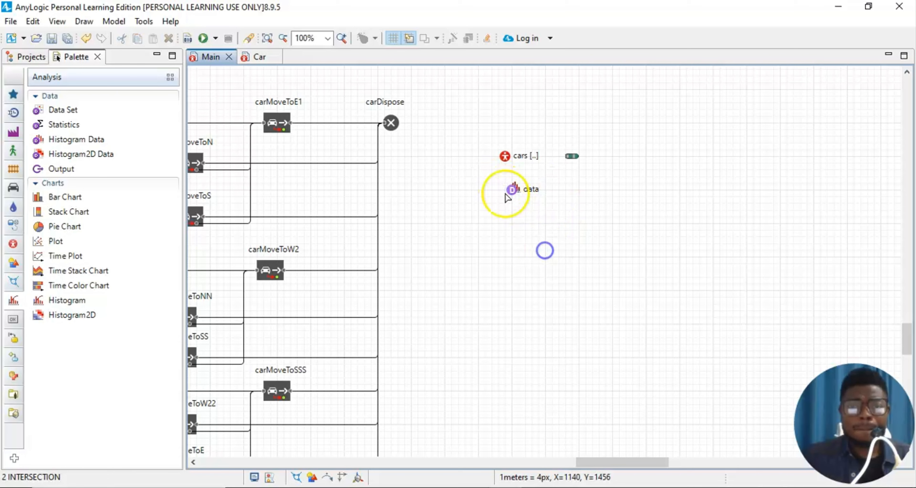
- Rename the new histogram data element to timeInModel
left_click(526, 191)
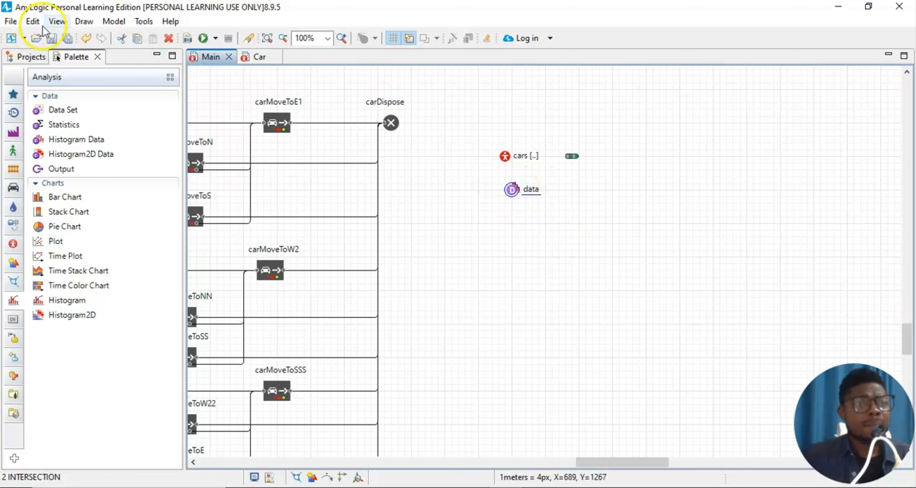
left_click(55, 22)
left_click(64, 49)
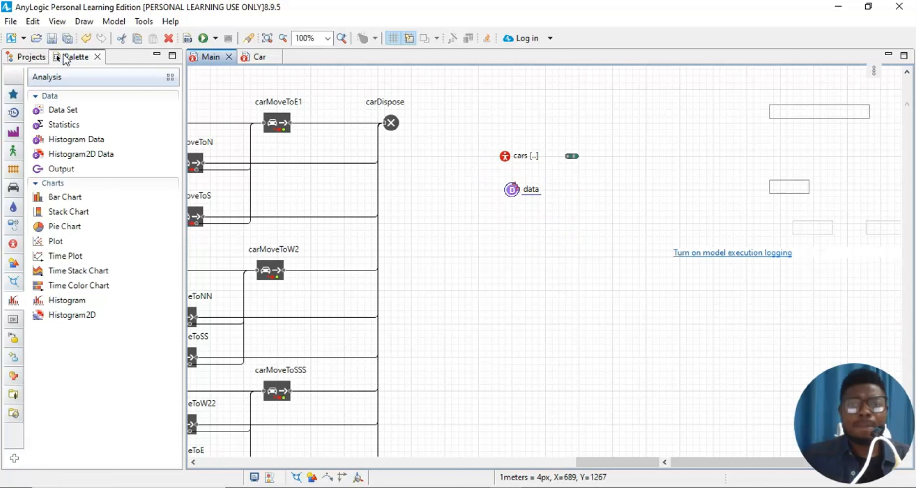
left_click(811, 100)
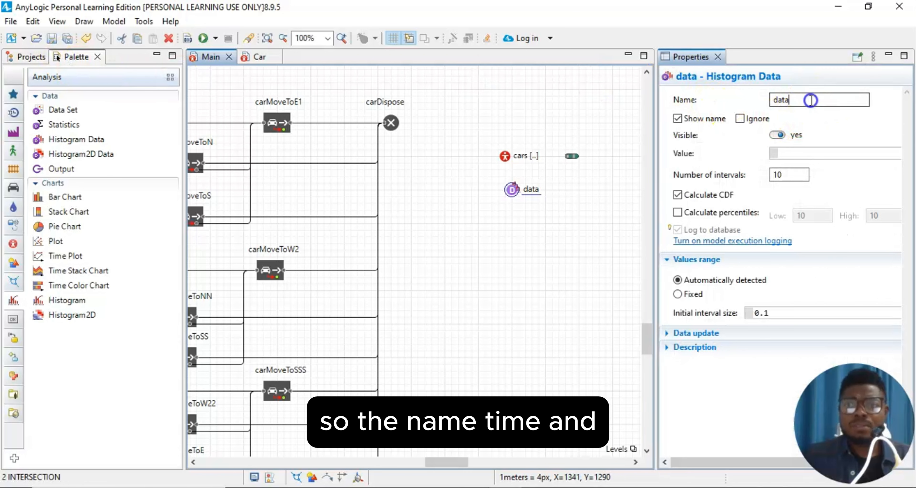
left_click_drag(810, 101, 764, 99)
type("t")
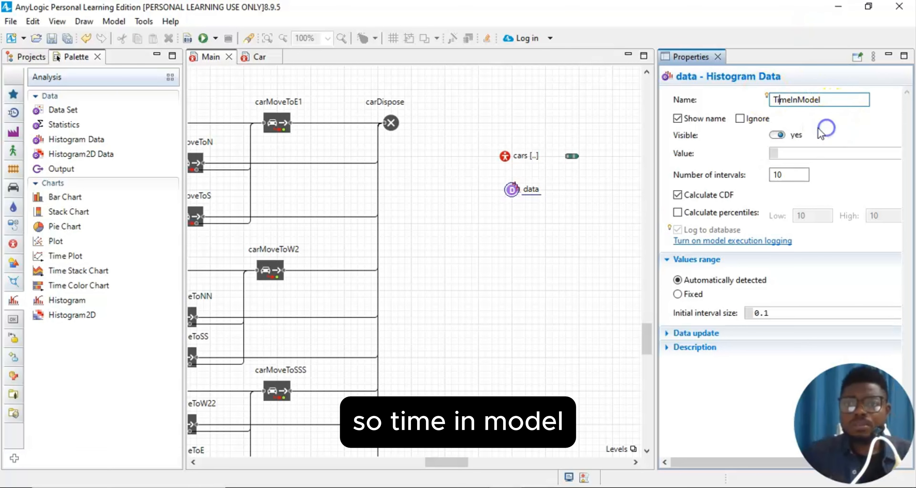
left_click(718, 57)
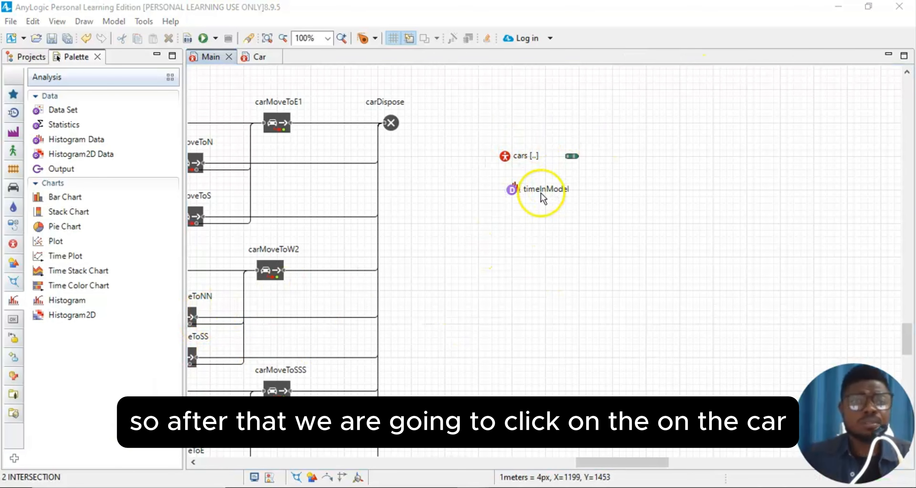
- Enter main.timeInModel.add(time()-startTime); as the Car agent's On destroy code
left_click(253, 61)
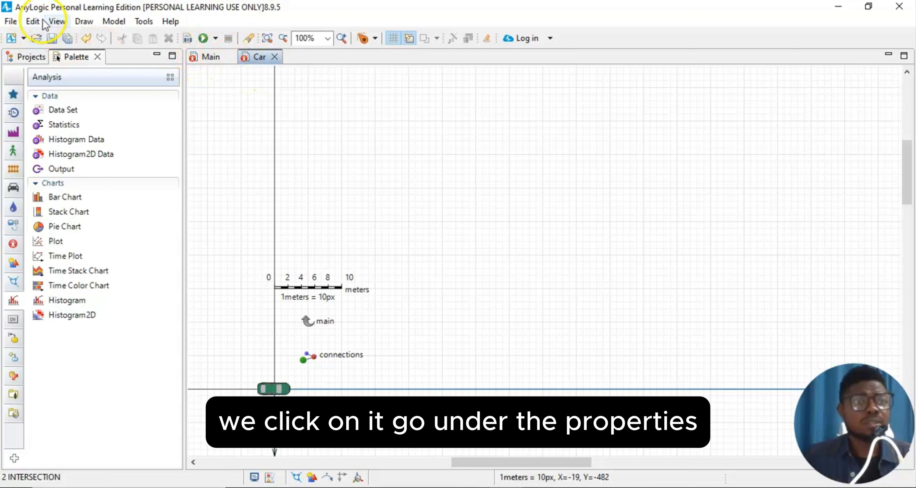
left_click(54, 22)
left_click(61, 49)
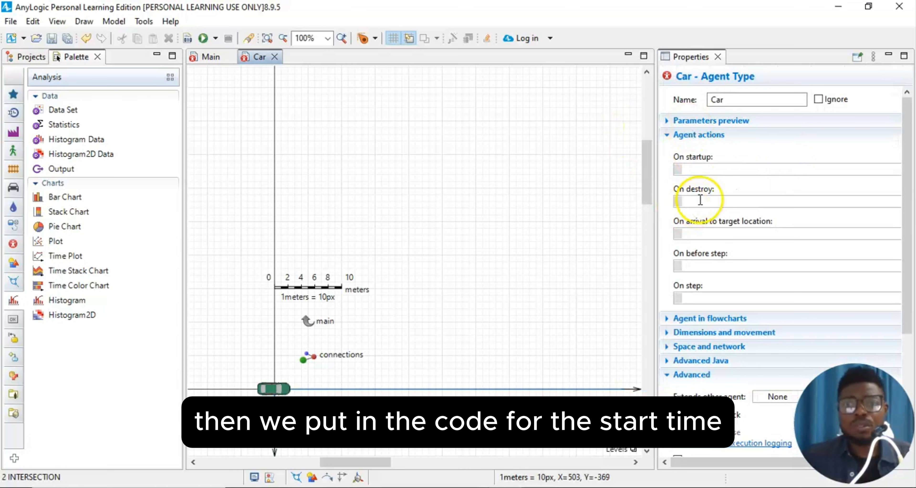
left_click(699, 202)
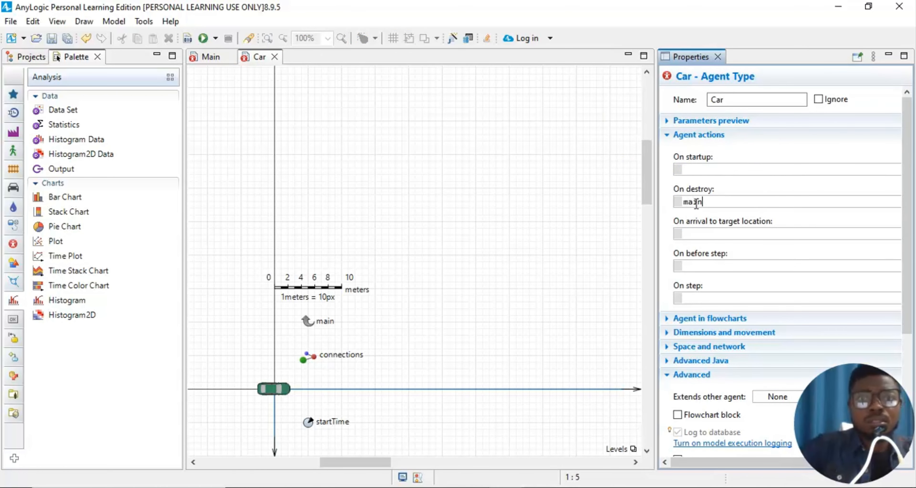
type("main.t")
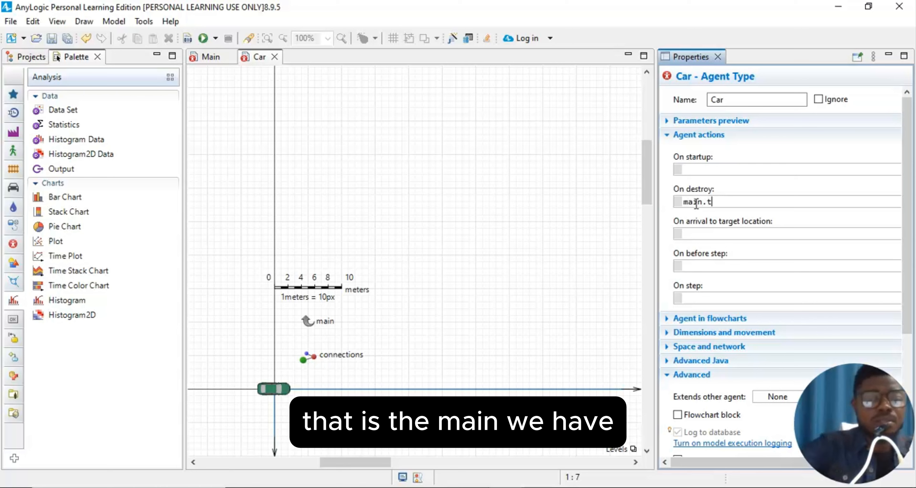
type("imei")
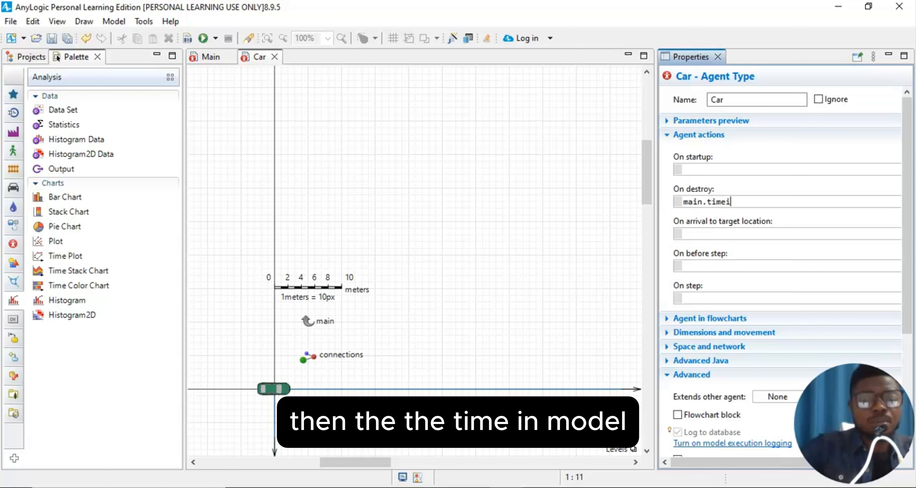
type("nModel.add(")
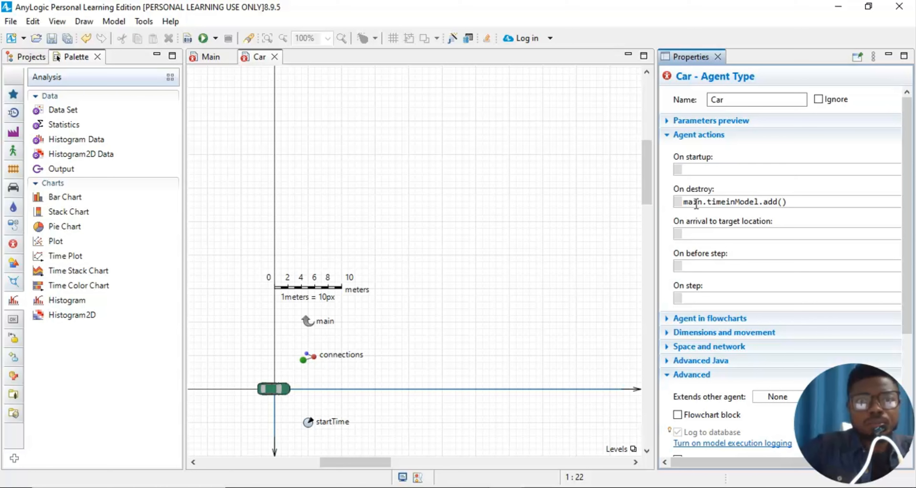
type("e")
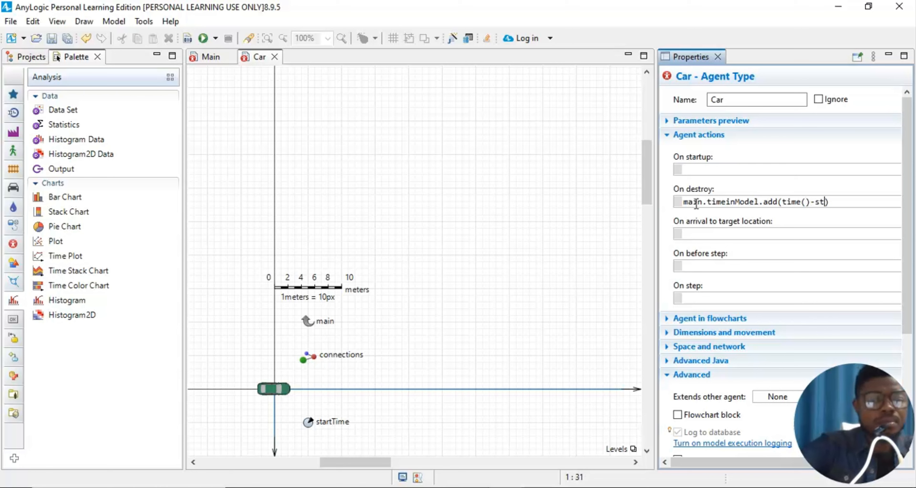
type("()-startTime")
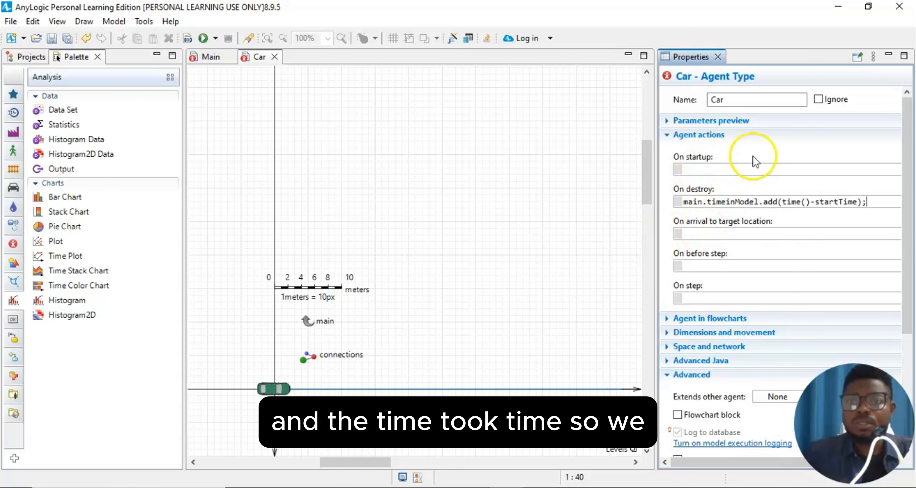
left_click(885, 101)
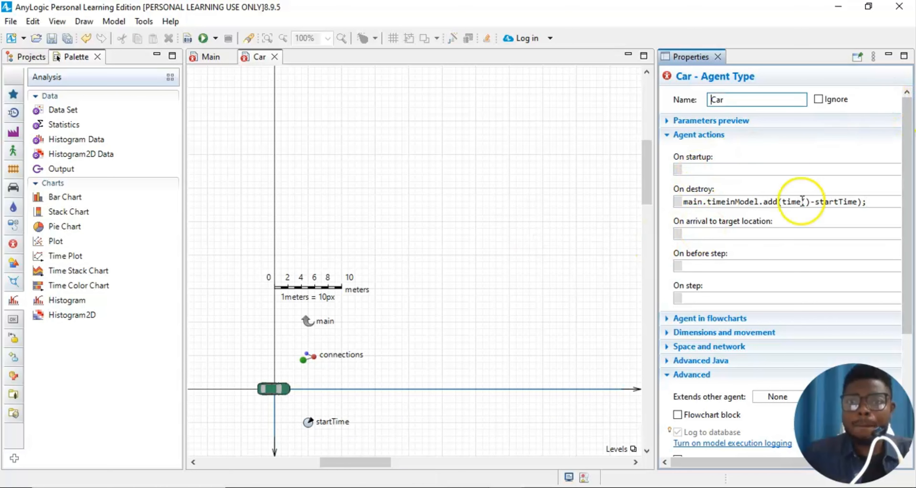
left_click(71, 486)
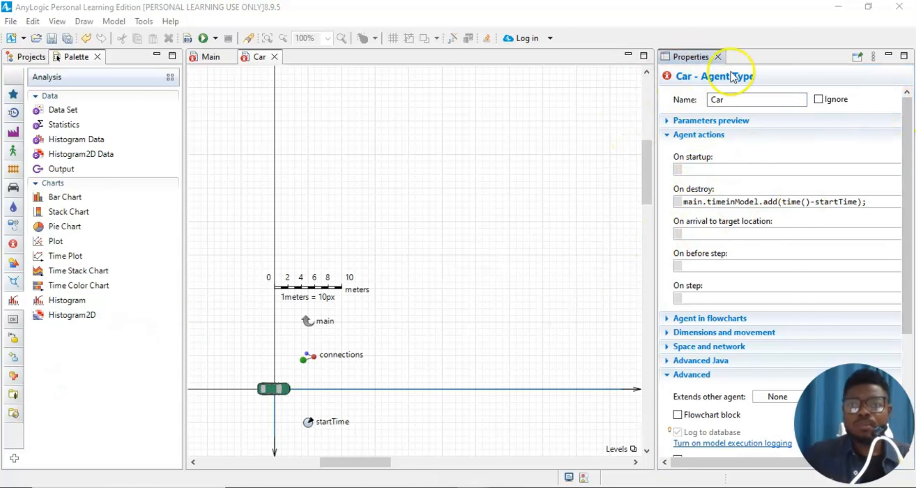
left_click(717, 57)
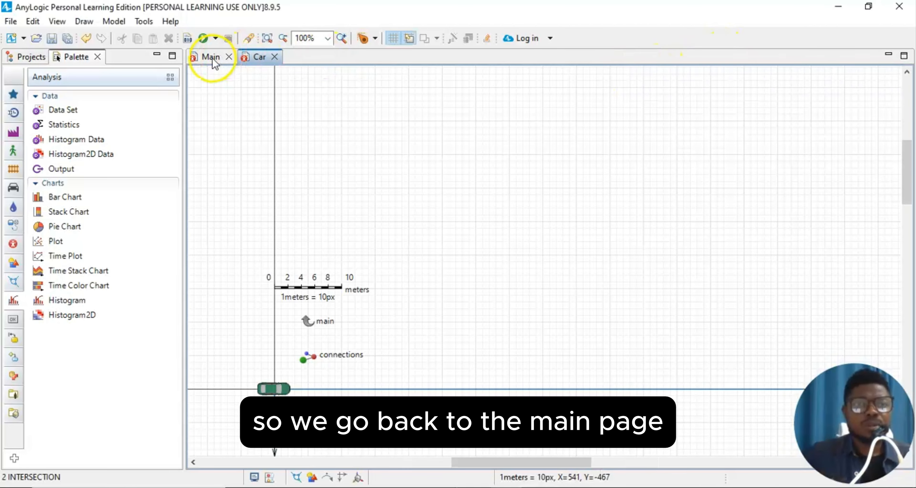
- Back on Main, drop a Histogram chart onto the diagram and show its Properties
left_click(228, 60)
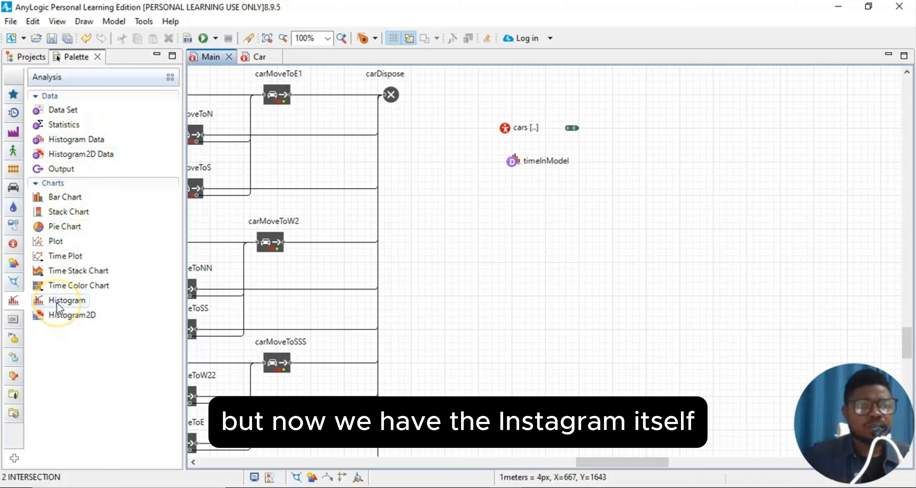
left_click_drag(57, 302, 512, 210)
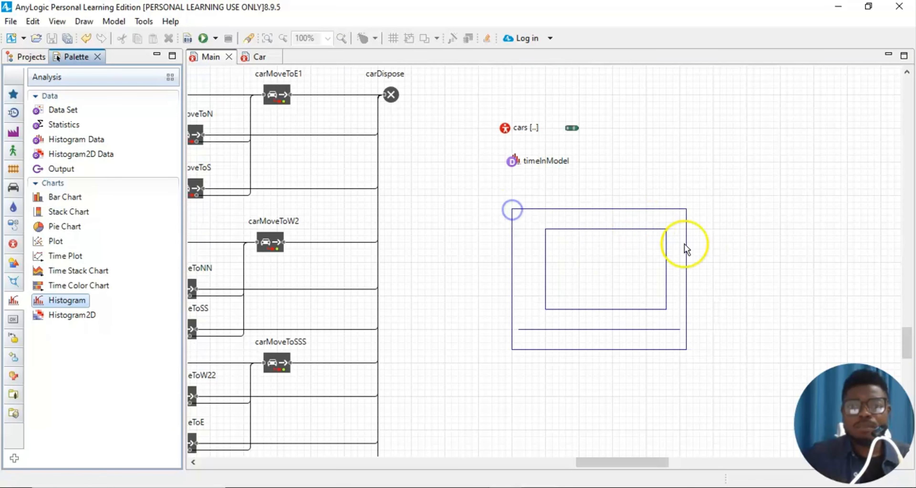
left_click(53, 21)
left_click(60, 48)
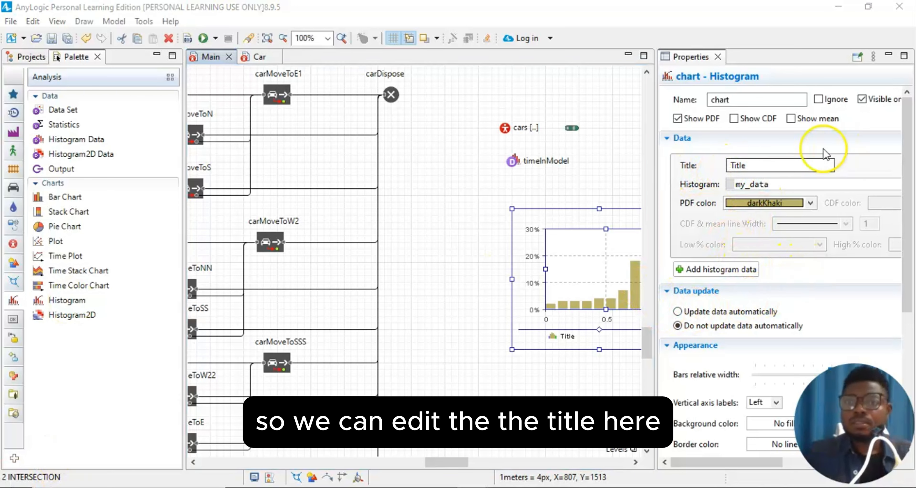
- Set the chart Title to 'Time In Model', replace my_data with timeInModel, and tick Show mean
left_click(750, 166)
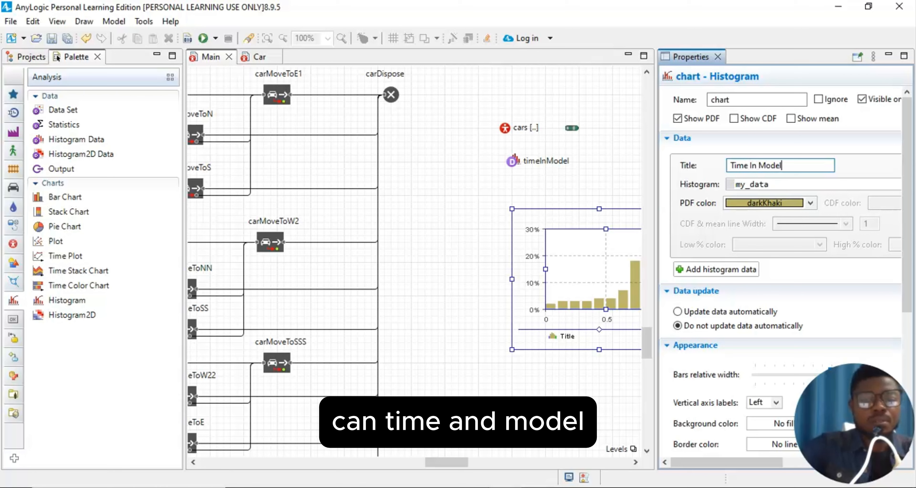
left_click(801, 188)
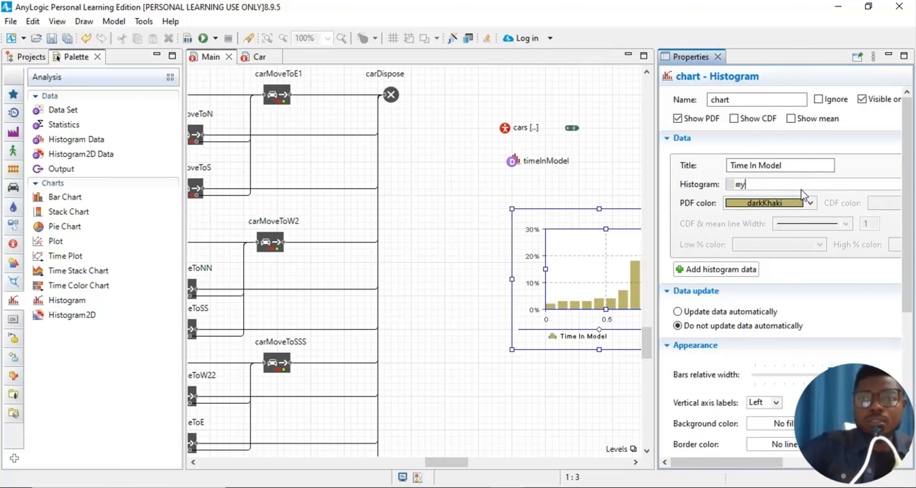
key("BackSpace")
key("BackSpace")
key("BackSpace")
type("me")
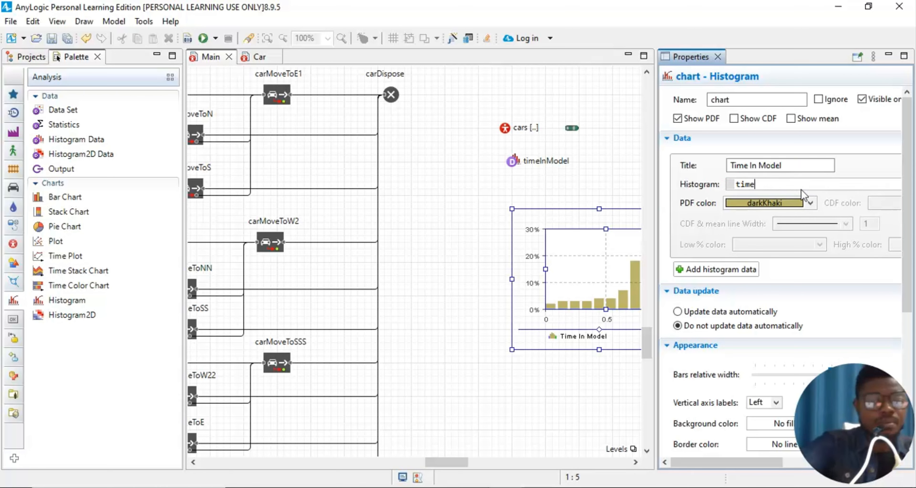
type("InM")
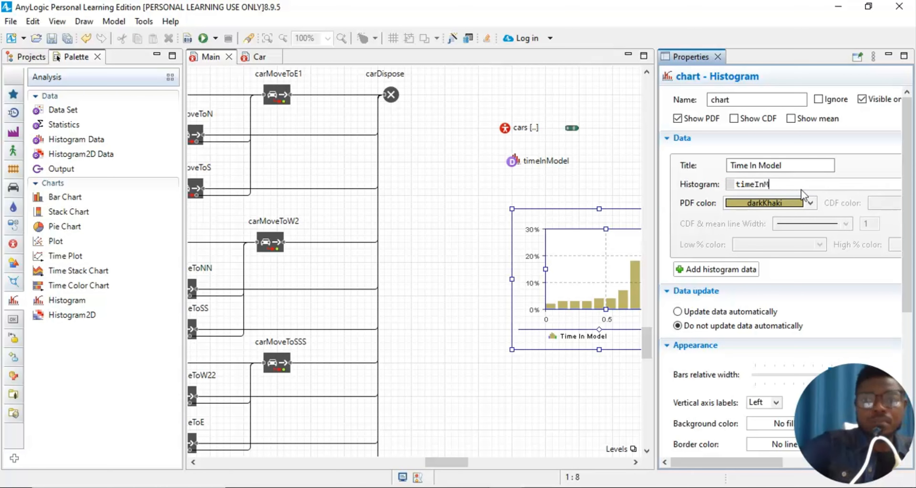
type("odel")
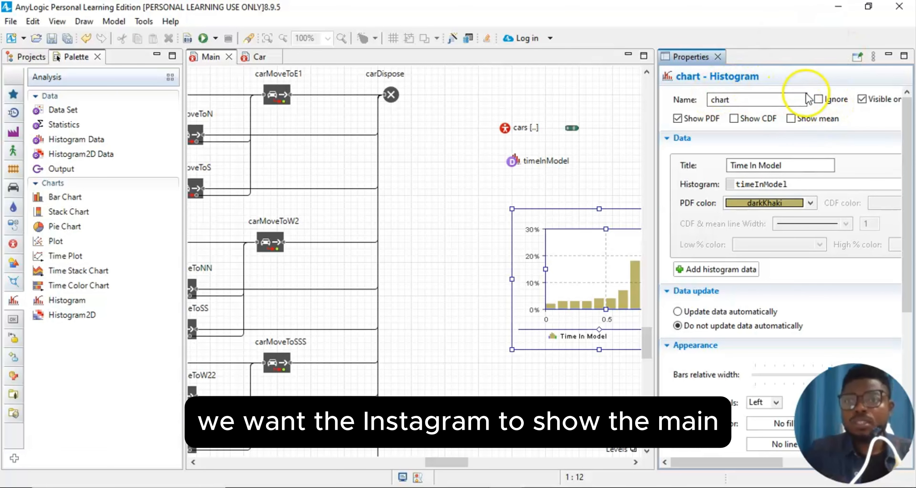
left_click(791, 119)
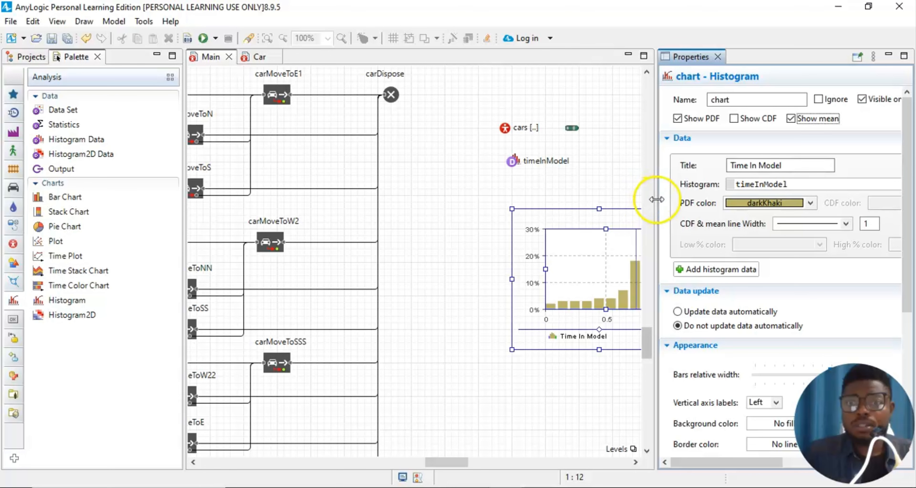
- Widen the Properties panel and set the histogram's mean line colour to black
left_click_drag(655, 200, 410, 223)
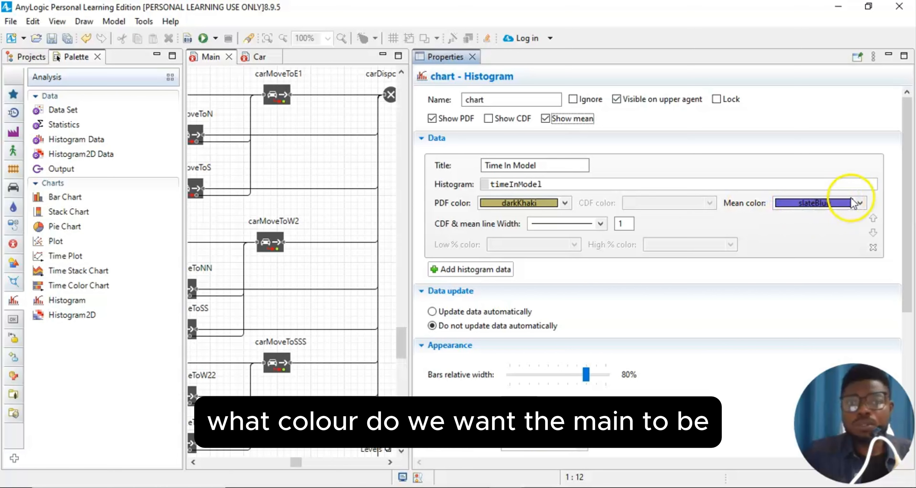
left_click(859, 203)
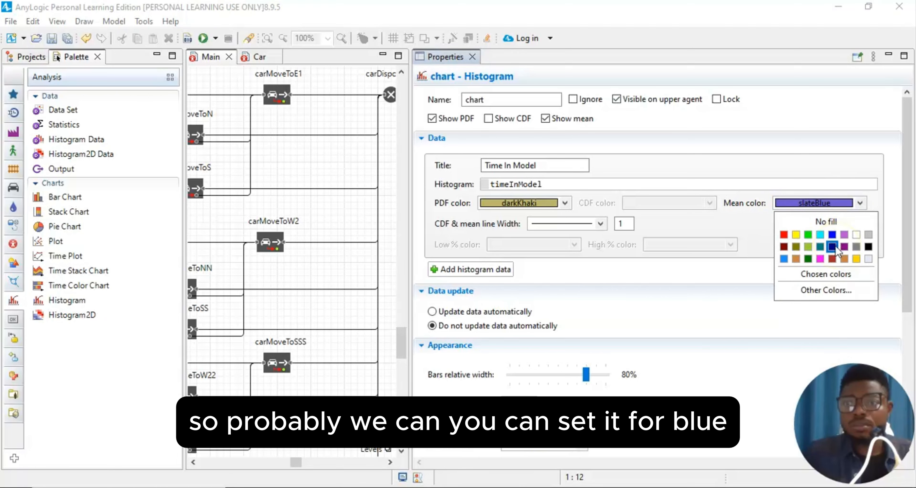
left_click(867, 247)
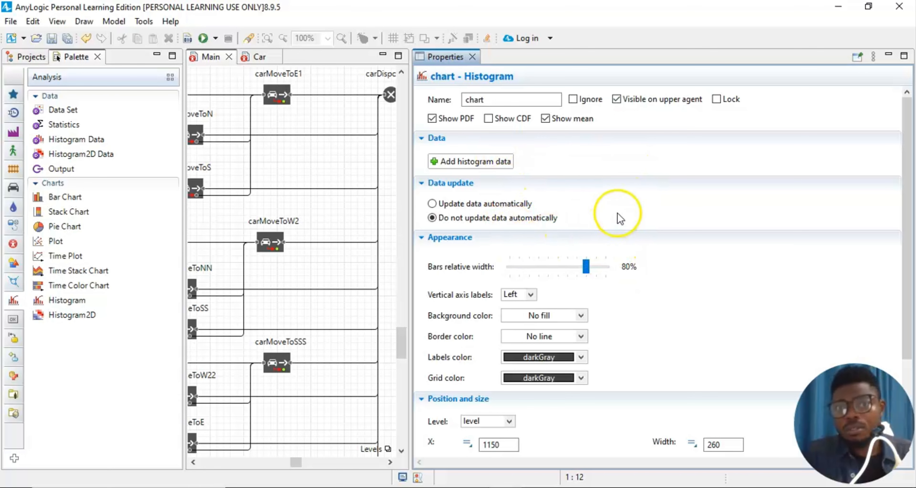
scroll(648, 243, "down", 3)
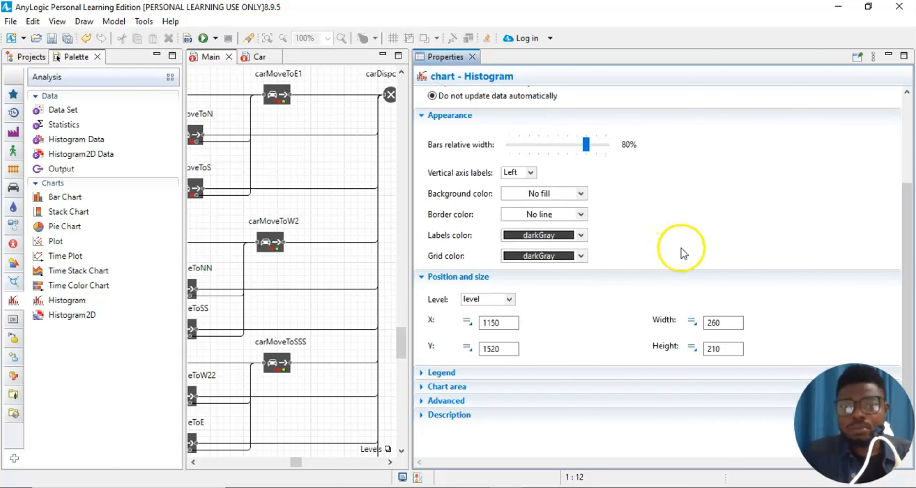
scroll(867, 158, "up", 1)
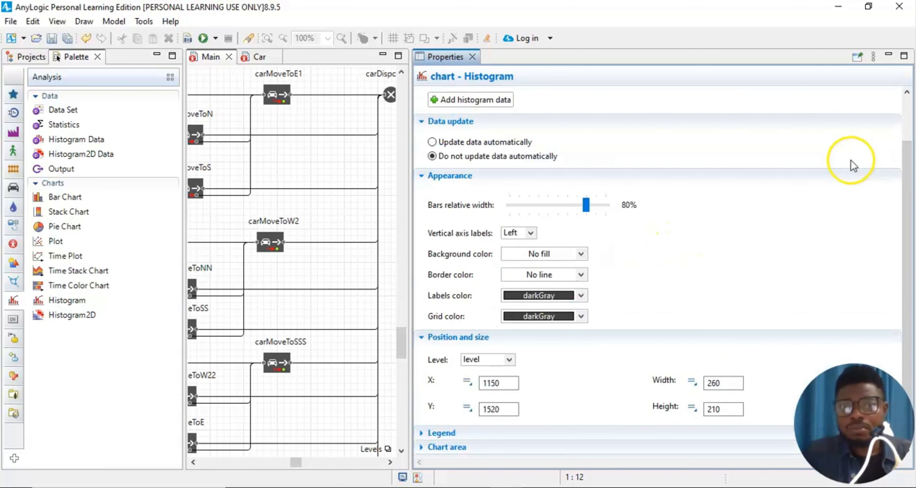
scroll(854, 163, "up", 2)
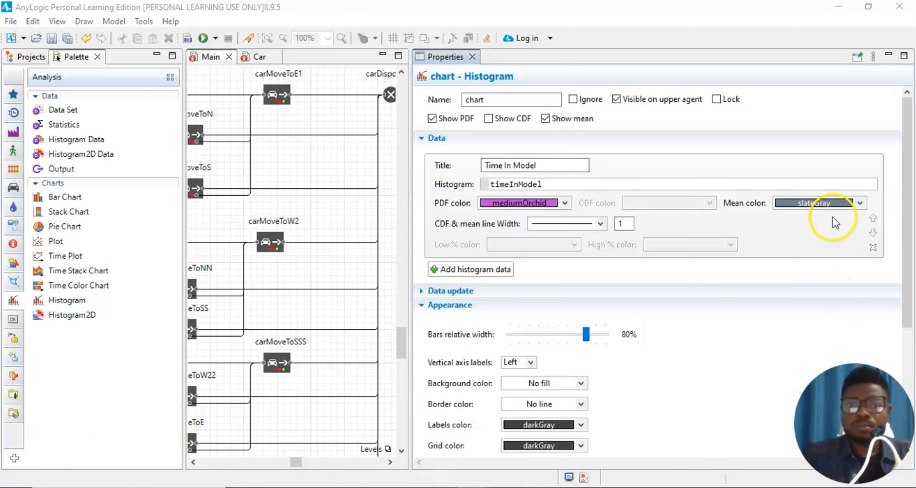
left_click(859, 203)
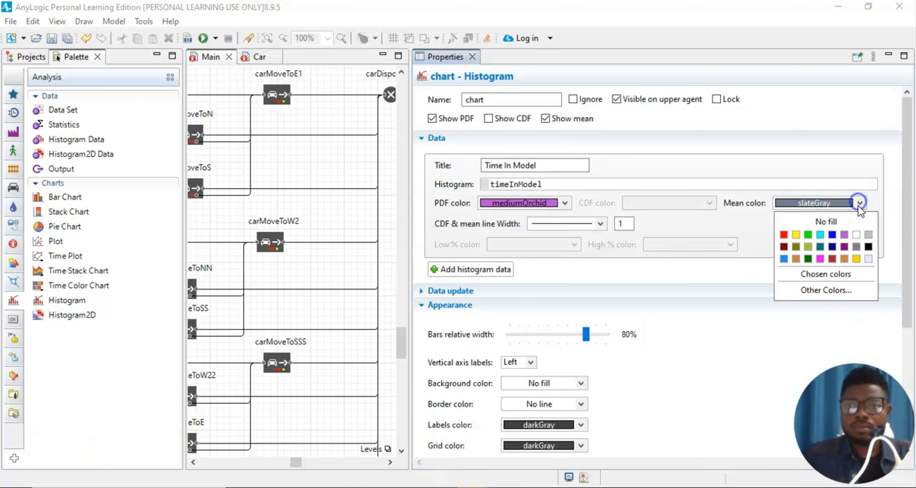
left_click(869, 247)
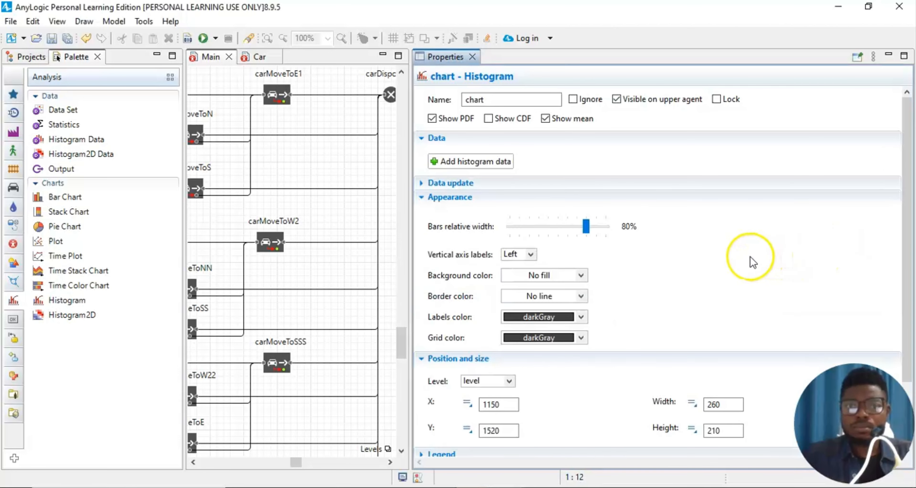
- Make the mean line black and colour the histogram bars yellow
left_click(457, 162)
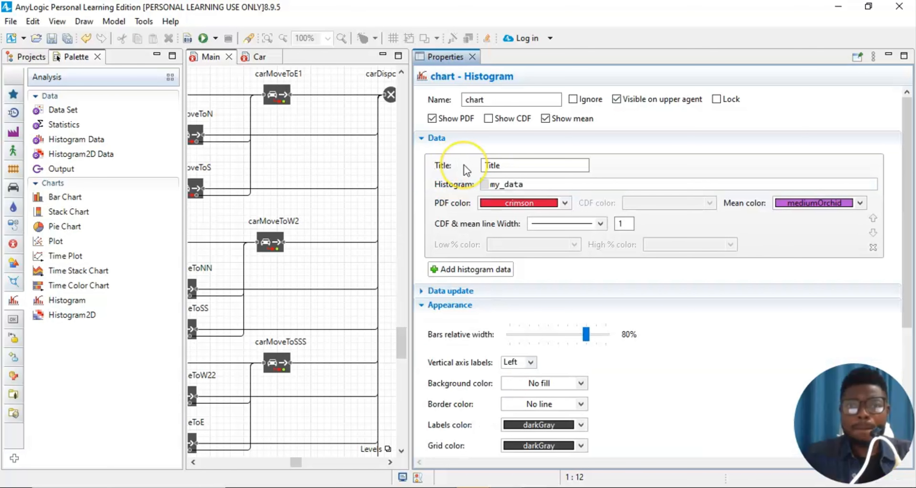
left_click(506, 169)
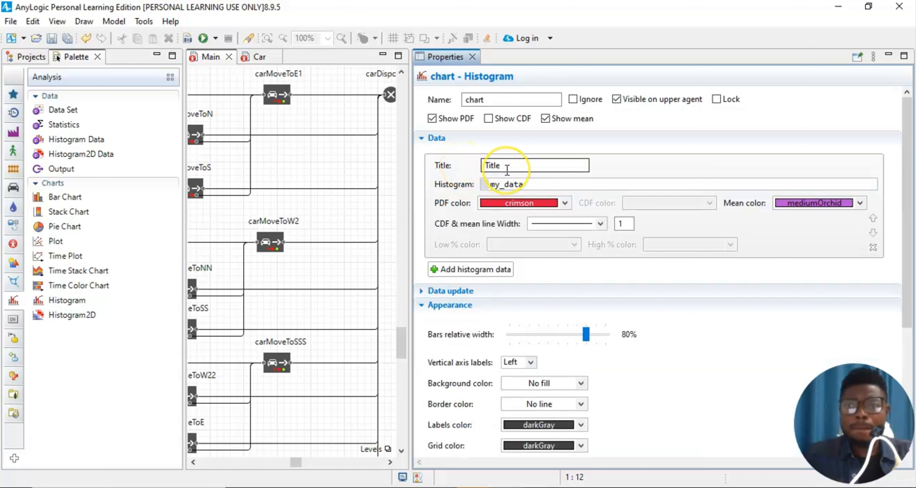
left_click_drag(909, 206, 910, 221)
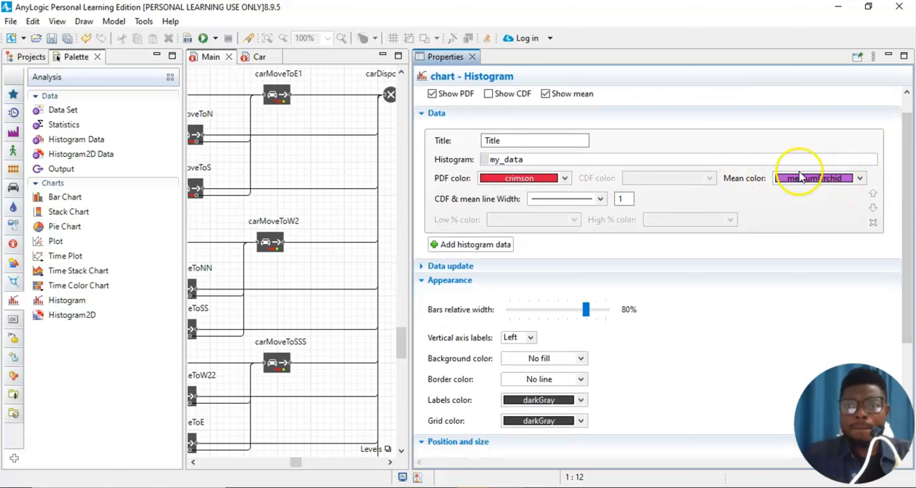
left_click(859, 178)
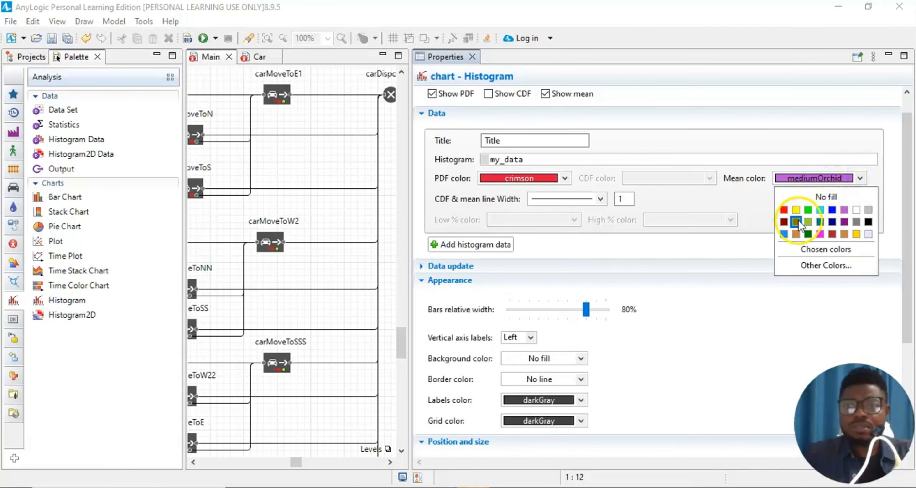
left_click(868, 220)
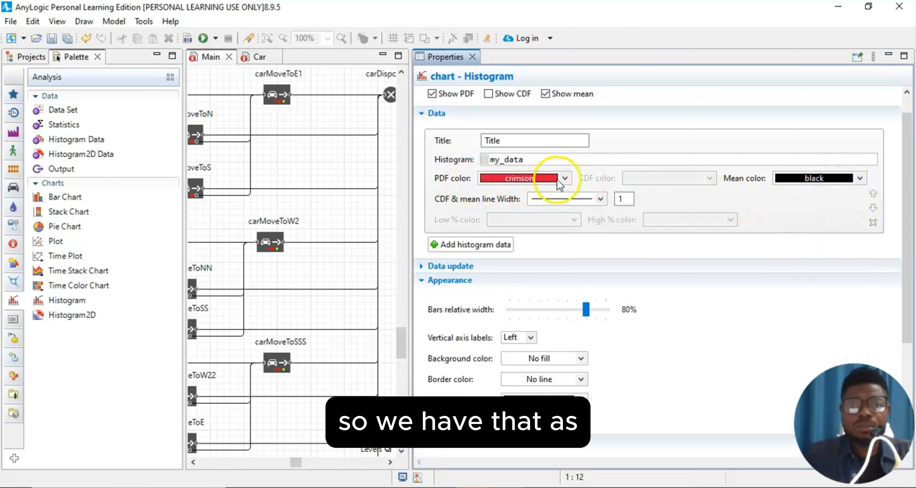
left_click(564, 179)
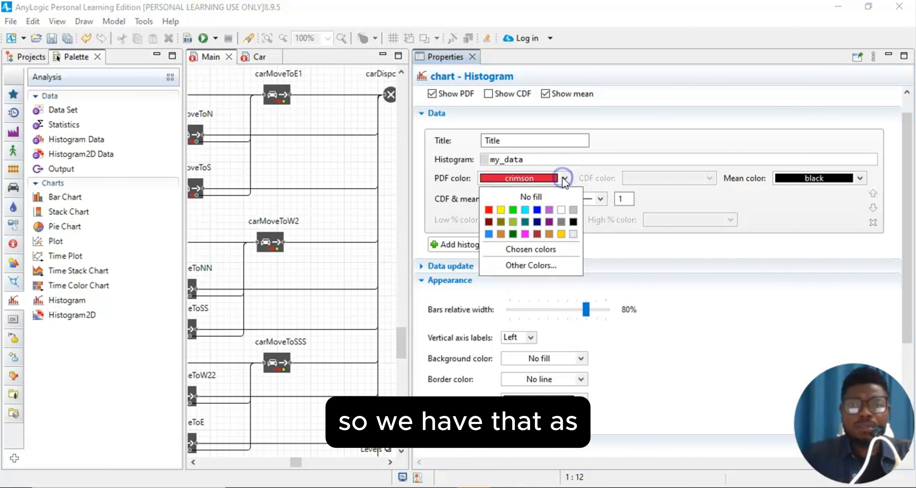
left_click(499, 233)
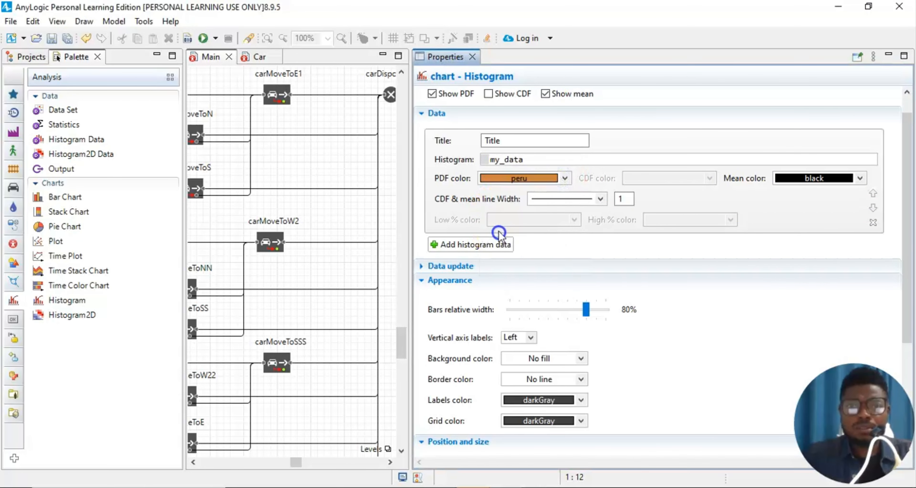
left_click(565, 178)
left_click(500, 210)
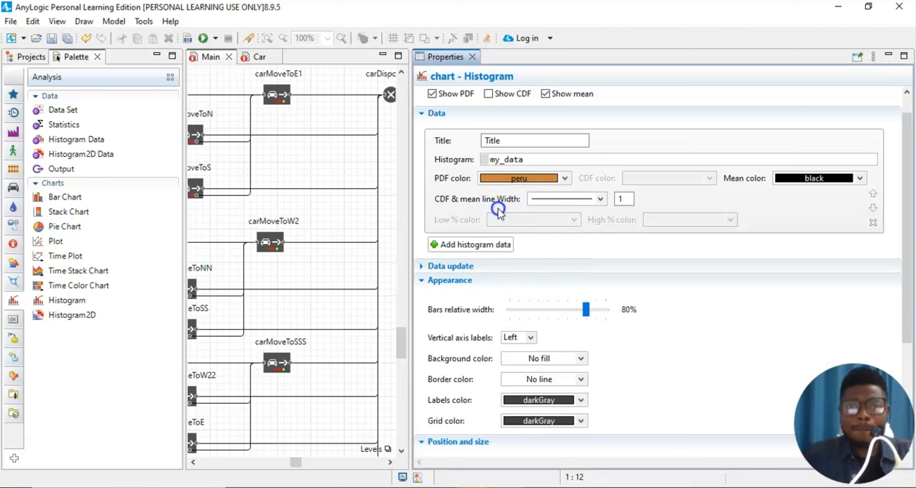
- Retype the chart title and set the histogram data source back to timeInModel
left_click(513, 138)
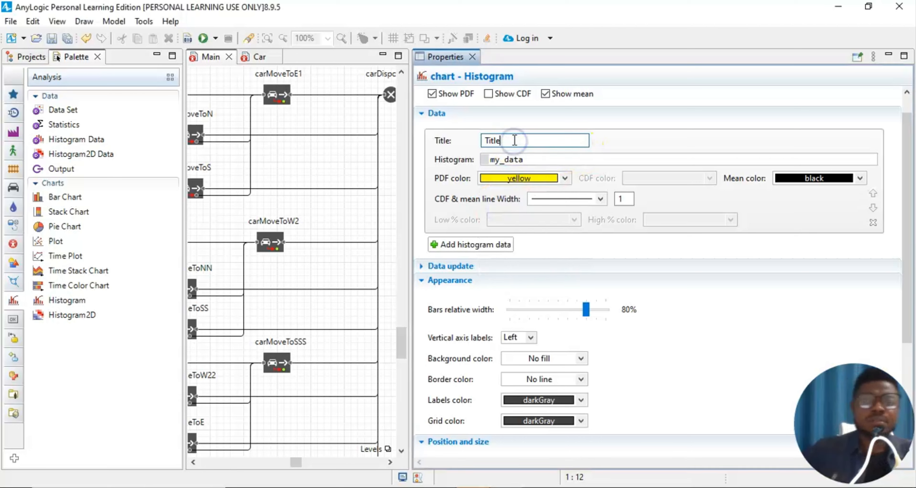
key("BackSpace")
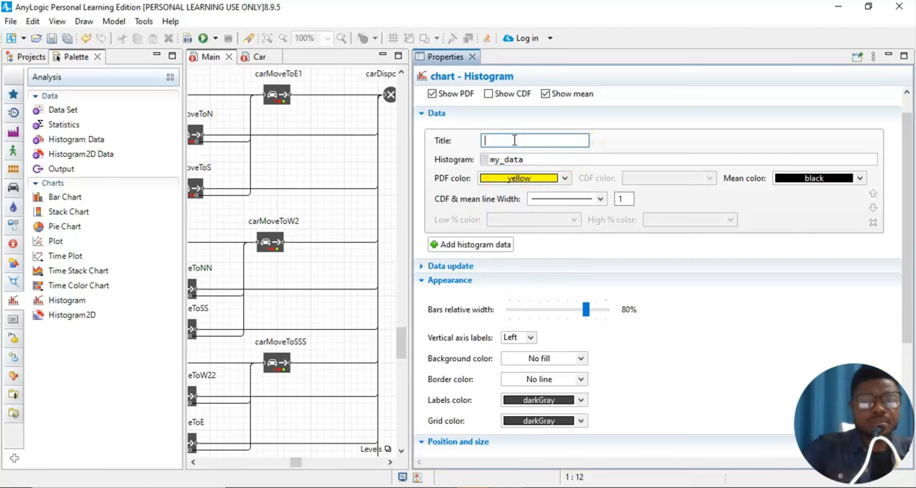
type("me In Model")
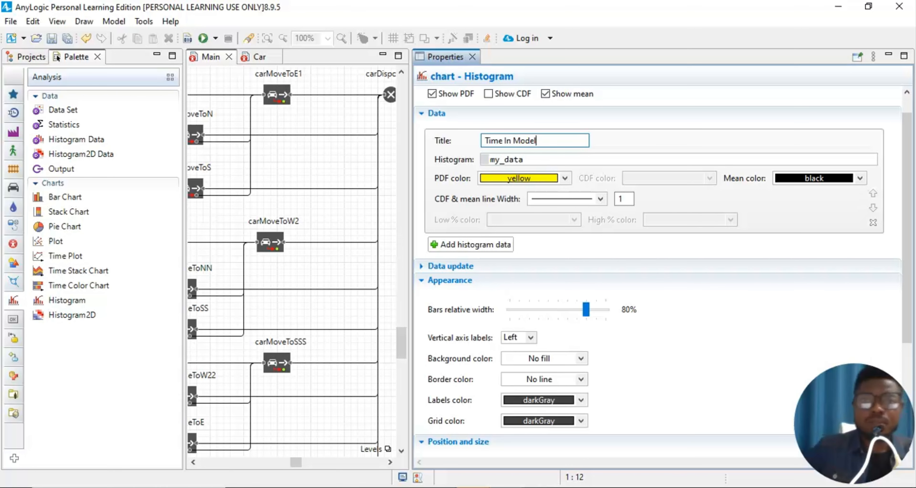
left_click(531, 160)
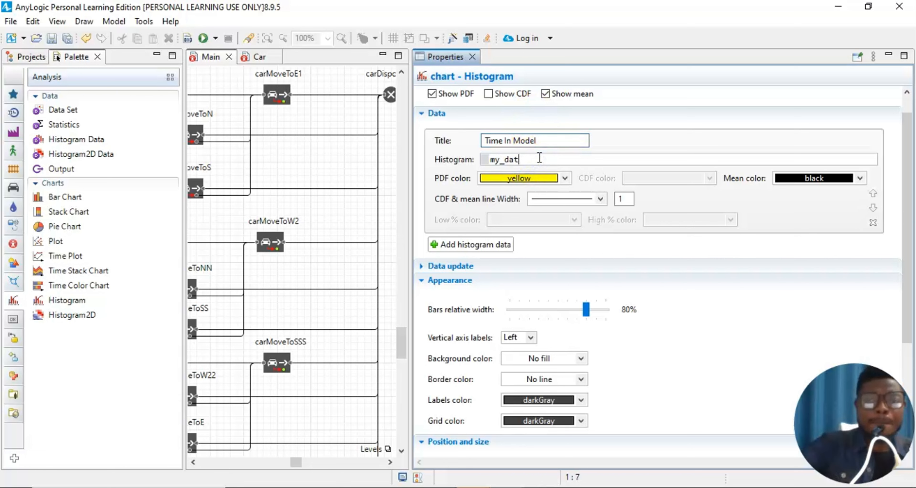
type("m")
key("BackSpace")
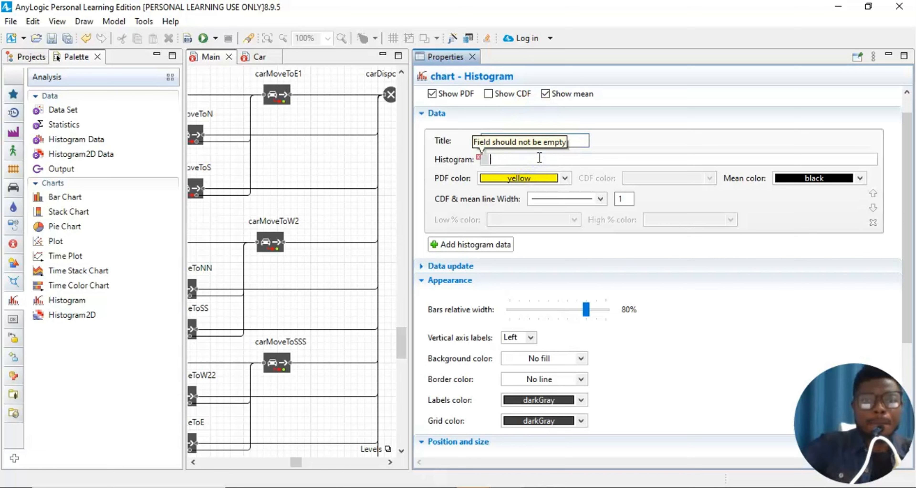
type("timeInModel")
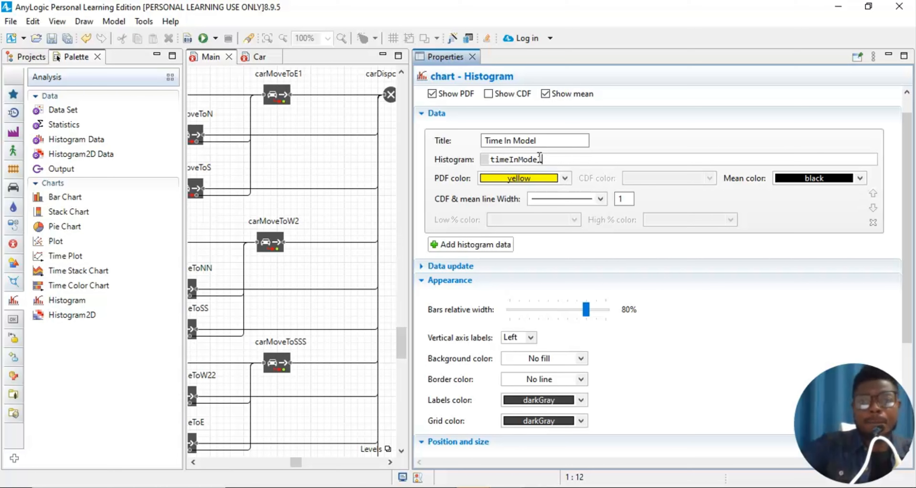
- Set the CDF and mean line width to 3 and close the chart's properties
left_click(600, 200)
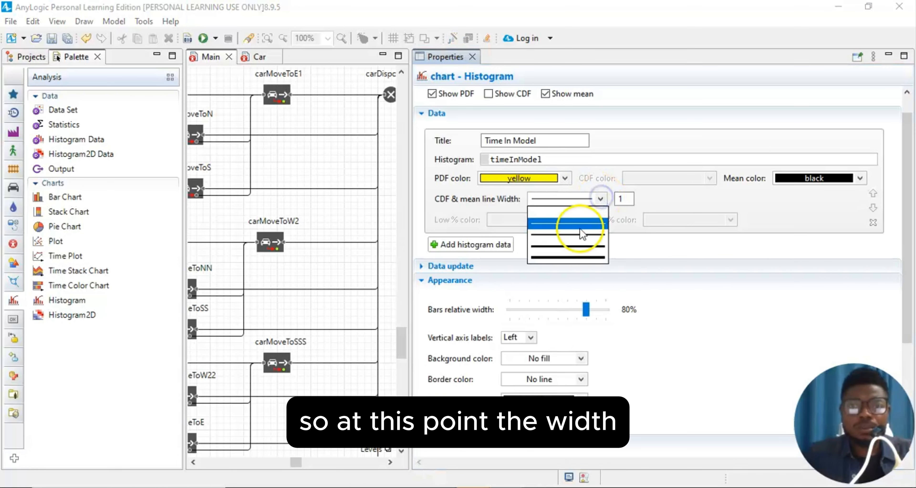
left_click(628, 200)
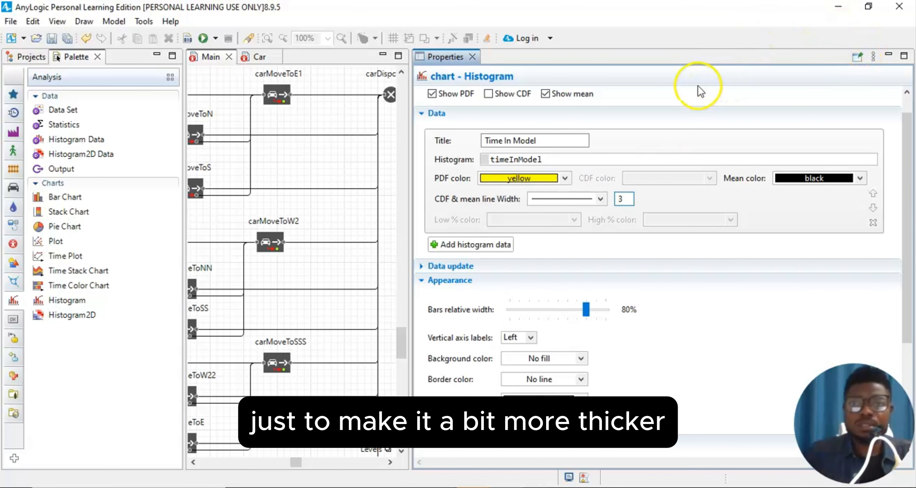
left_click(697, 76)
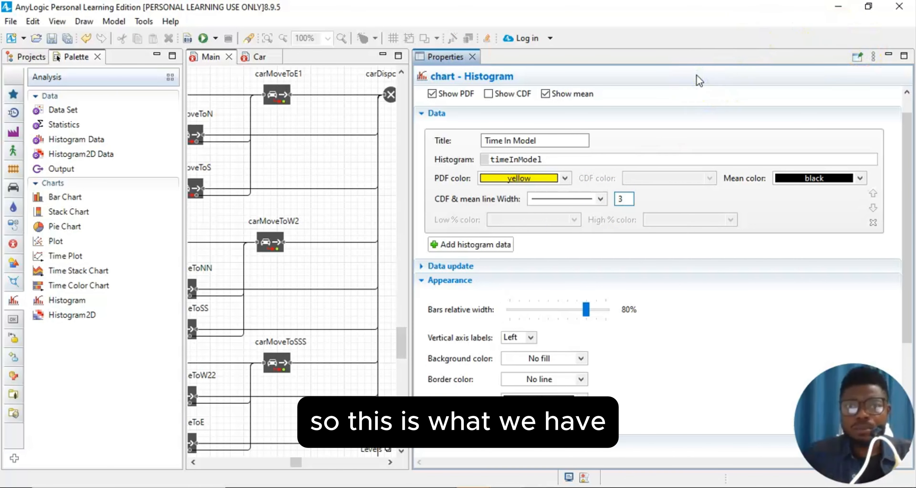
left_click(473, 57)
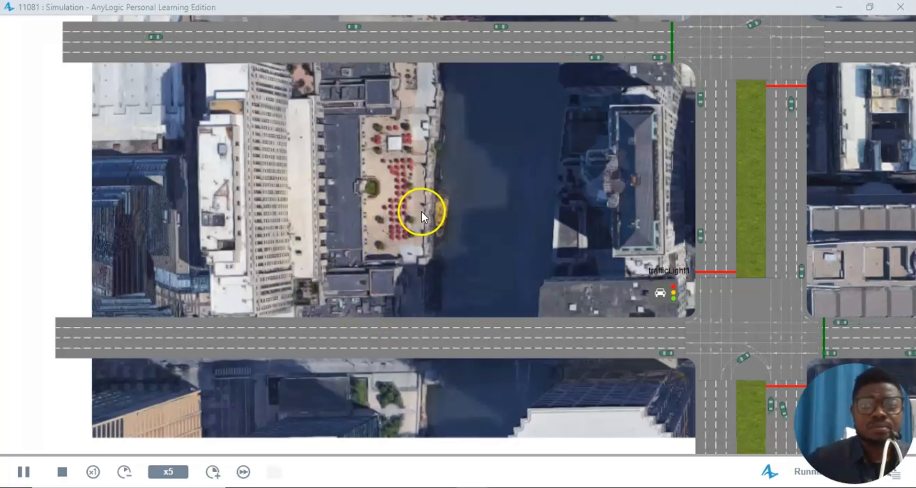
- Pan and scroll the running simulation down to the flowchart and the Time In Model histogram
scroll(421, 211, "down", 3)
scroll(421, 210, "up", 2)
left_click(555, 363)
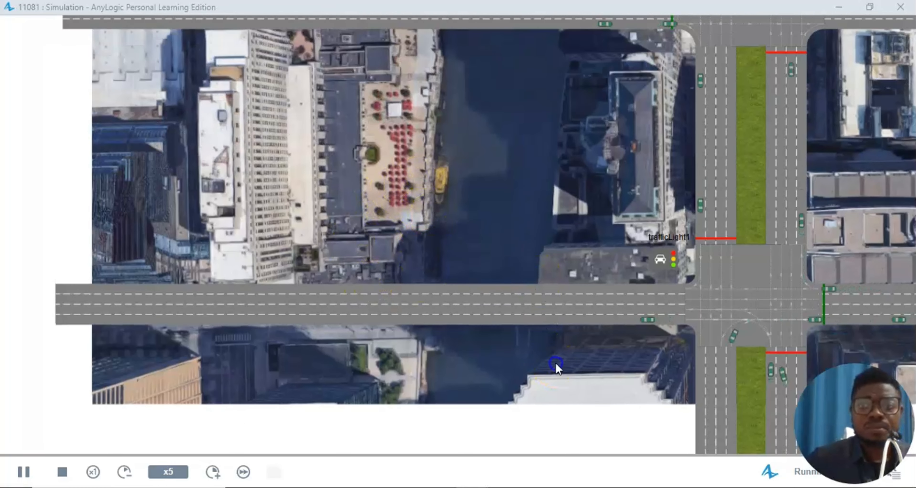
left_click_drag(555, 363, 396, 341)
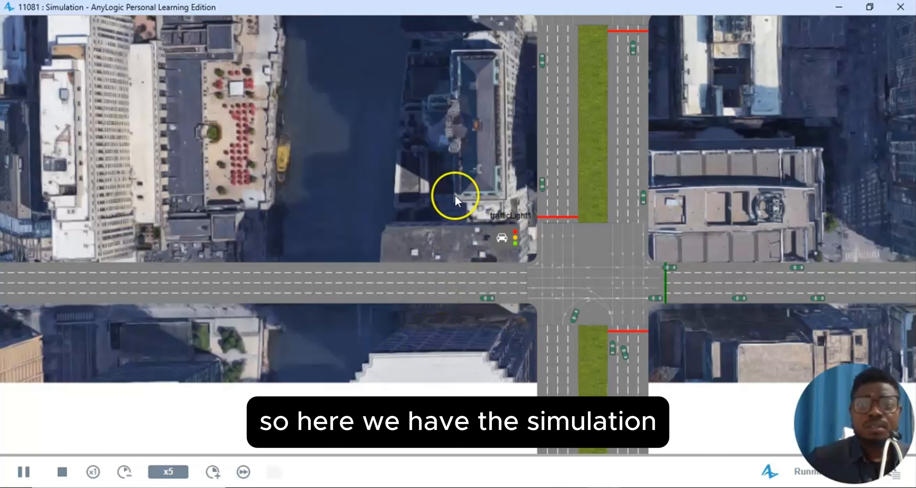
left_click_drag(382, 348, 258, 326)
scroll(623, 373, "down", 1)
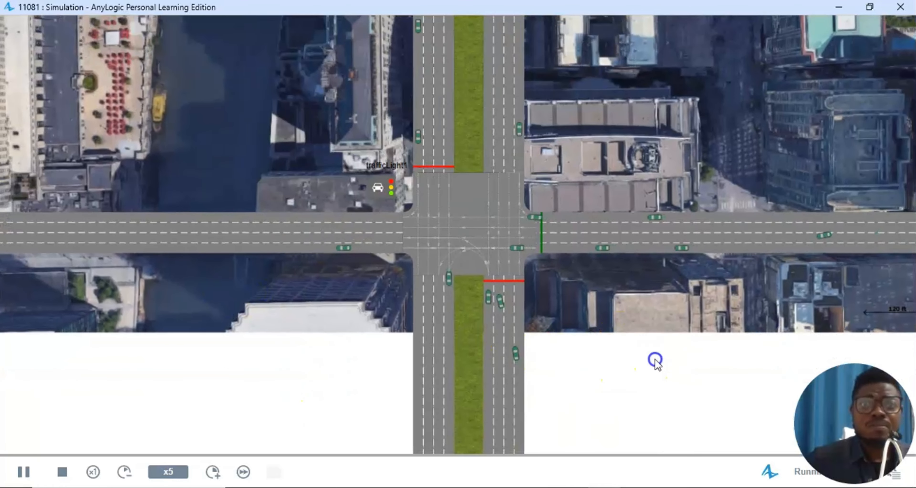
left_click_drag(655, 360, 445, 327)
scroll(548, 342, "down", 4)
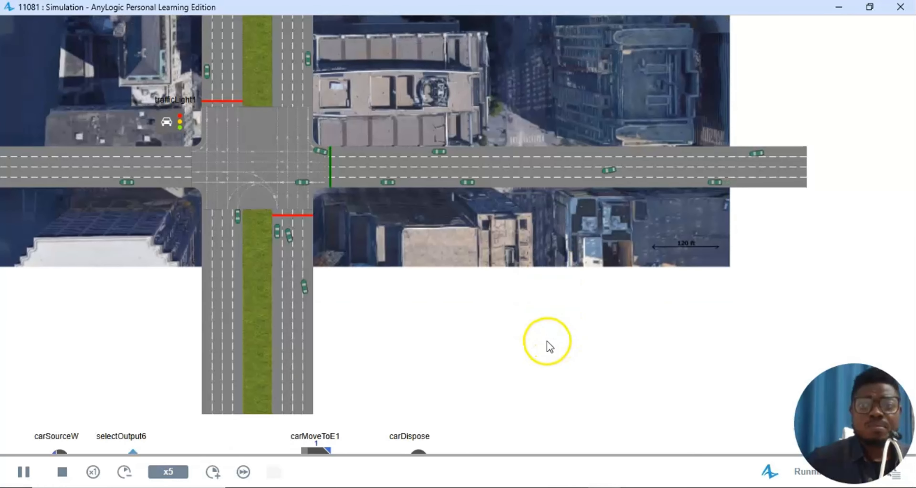
scroll(701, 292, "down", 2)
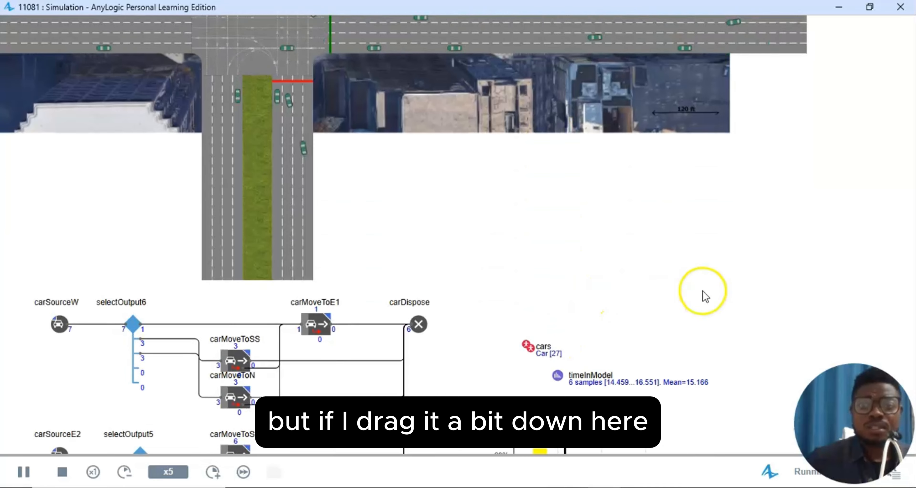
scroll(682, 316, "down", 2)
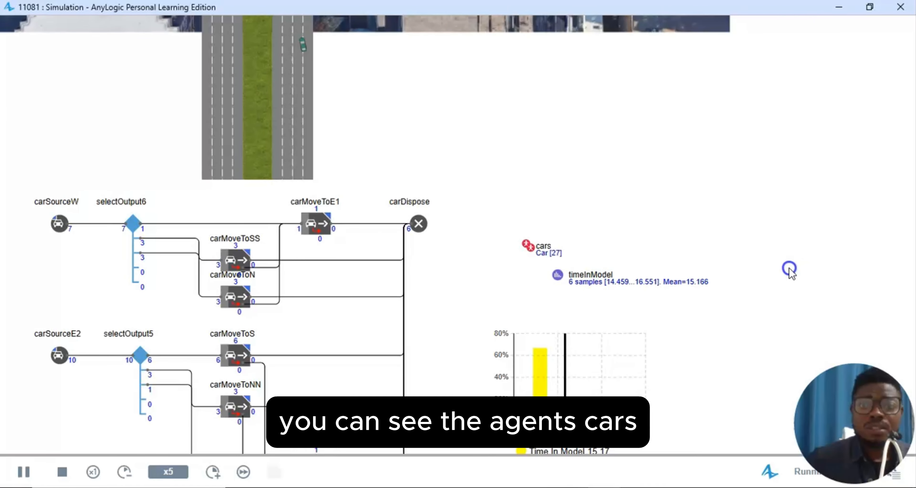
left_click_drag(521, 236, 456, 231)
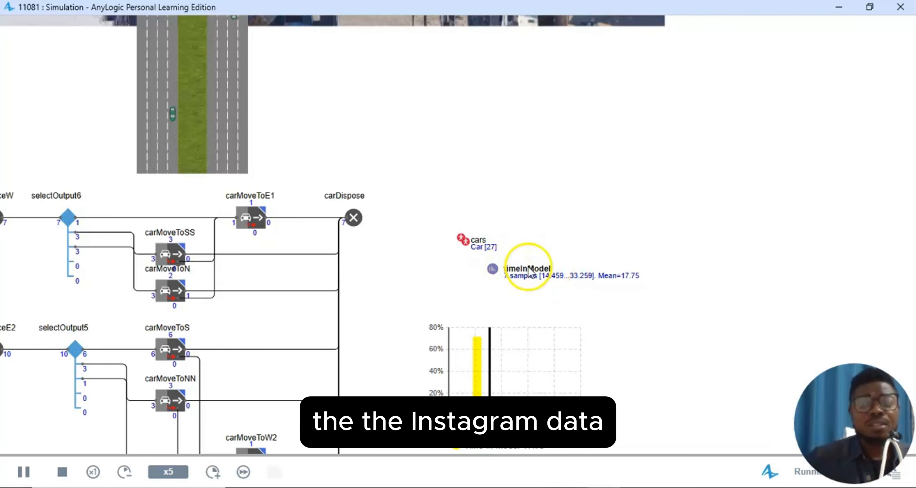
scroll(512, 341, "down", 3)
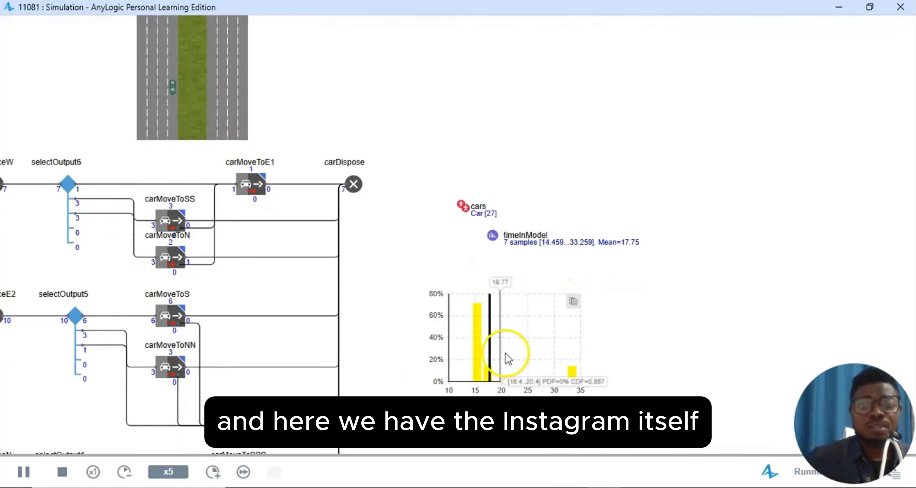
scroll(377, 300, "down", 1)
scroll(574, 318, "up", 1)
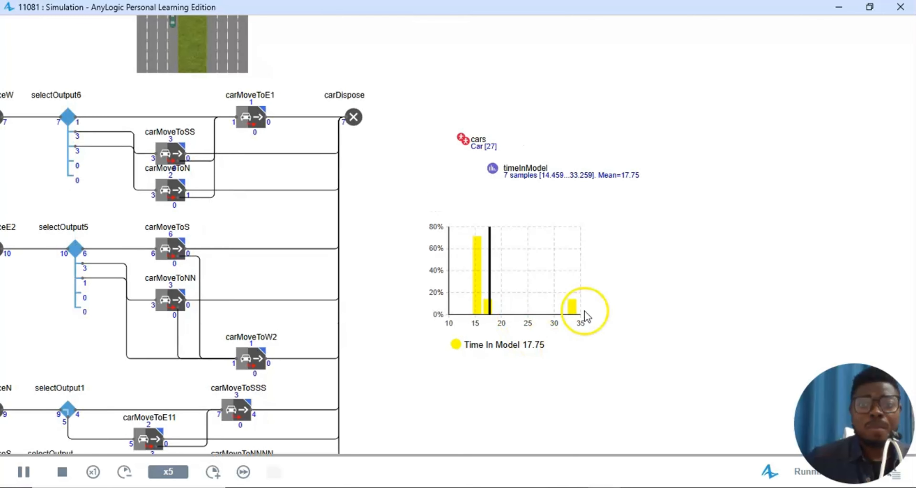
scroll(640, 312, "up", 1)
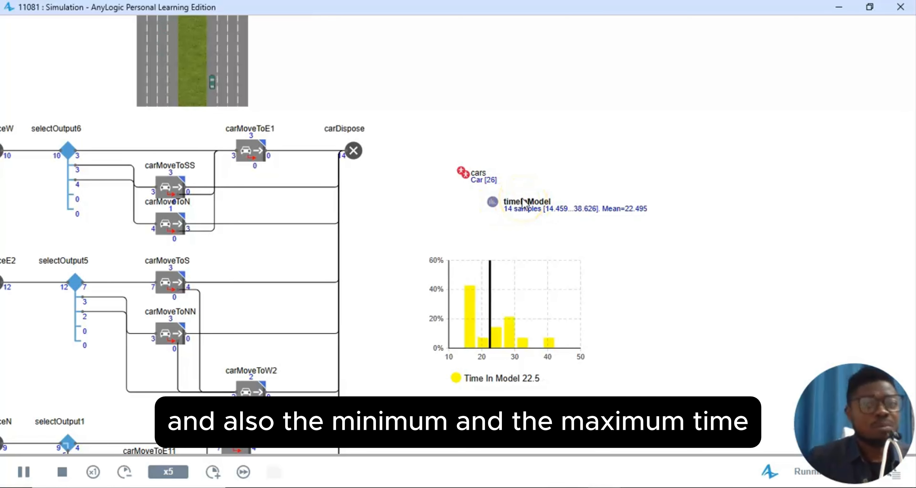
- Open the timeInModel inspect window showing count, mean, min, max, deviation and bin hits
left_click(511, 205)
left_click(524, 244)
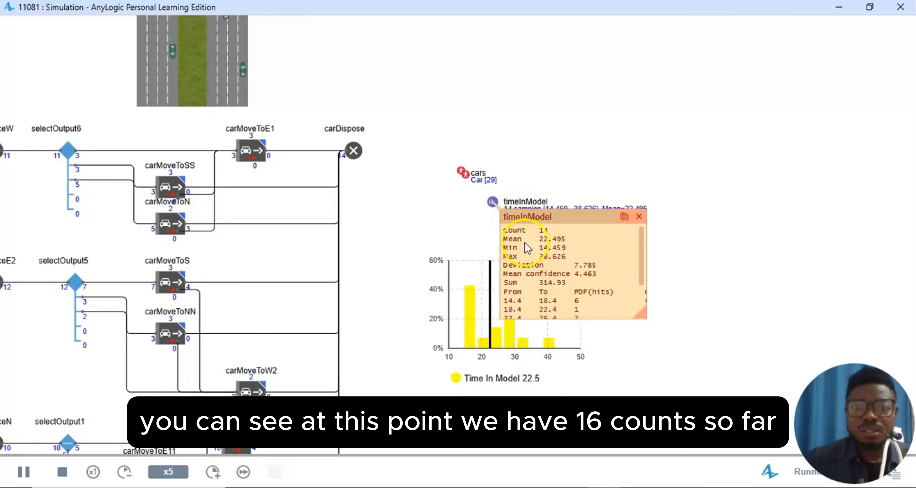
left_click(516, 234)
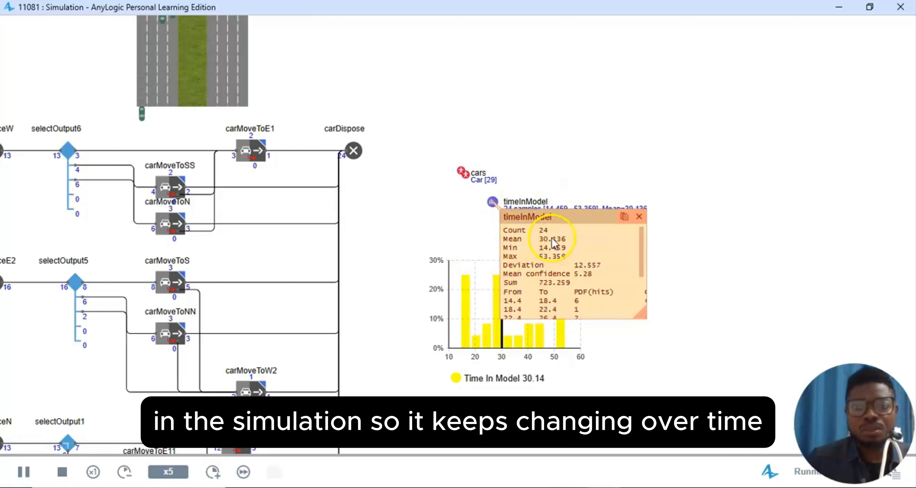
mouse_move(520, 337)
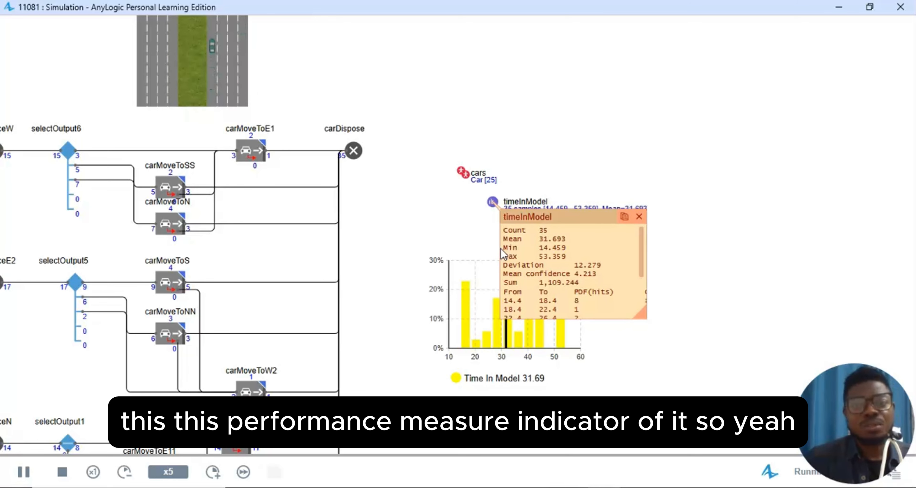
left_click(537, 246)
scroll(574, 216, "down", 3)
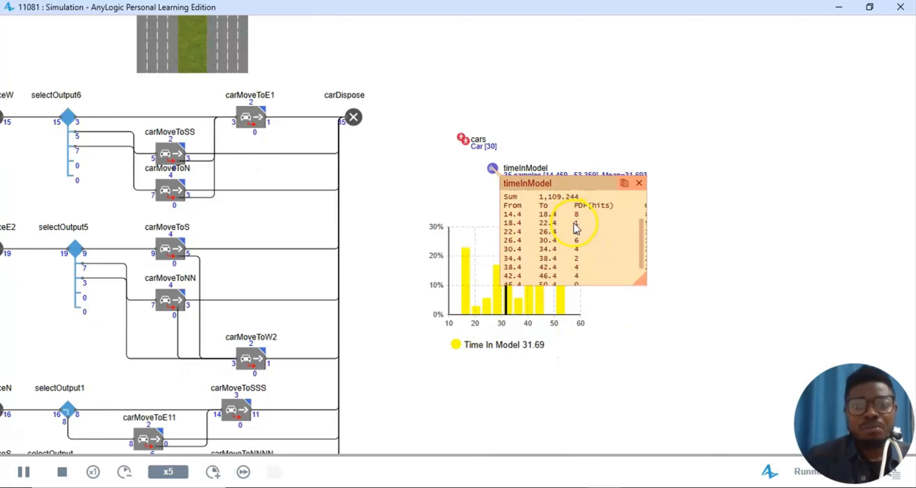
scroll(576, 260, "up", 3)
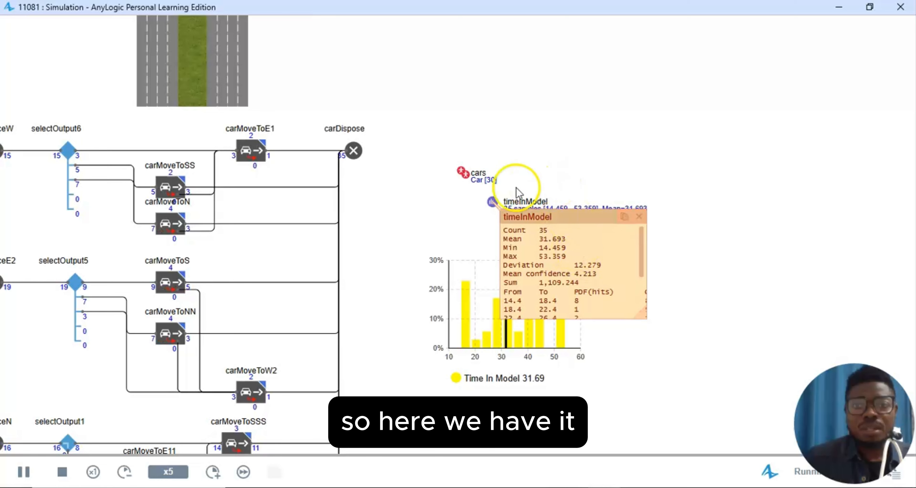
- Inspect the cars population and scroll through its list of car agents
left_click(493, 182)
left_click(493, 182)
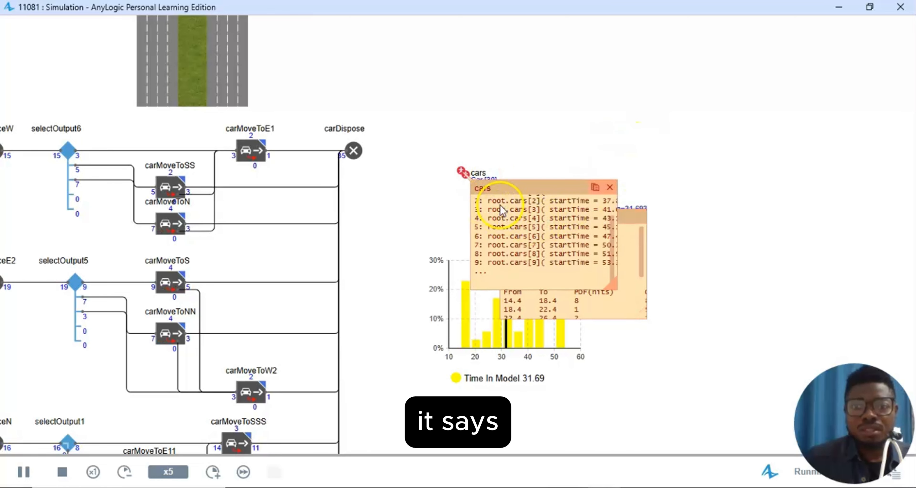
scroll(502, 213, "up", 2)
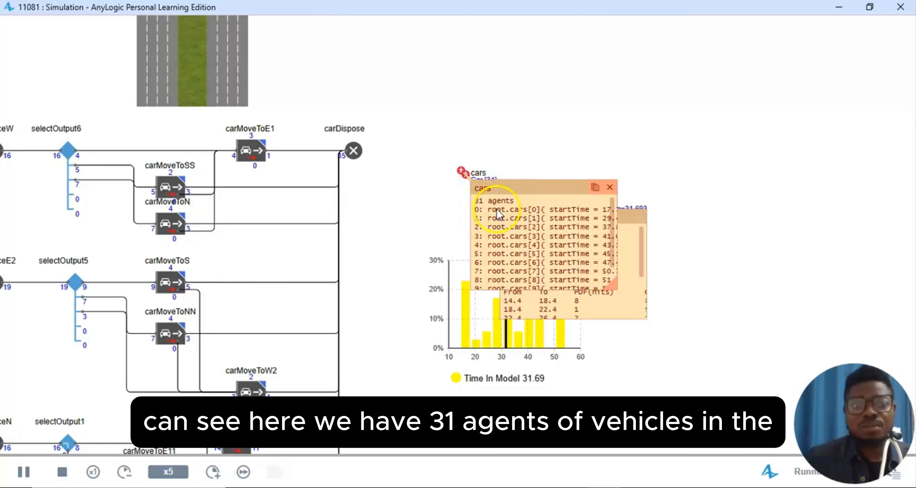
scroll(398, 372, "down", 5)
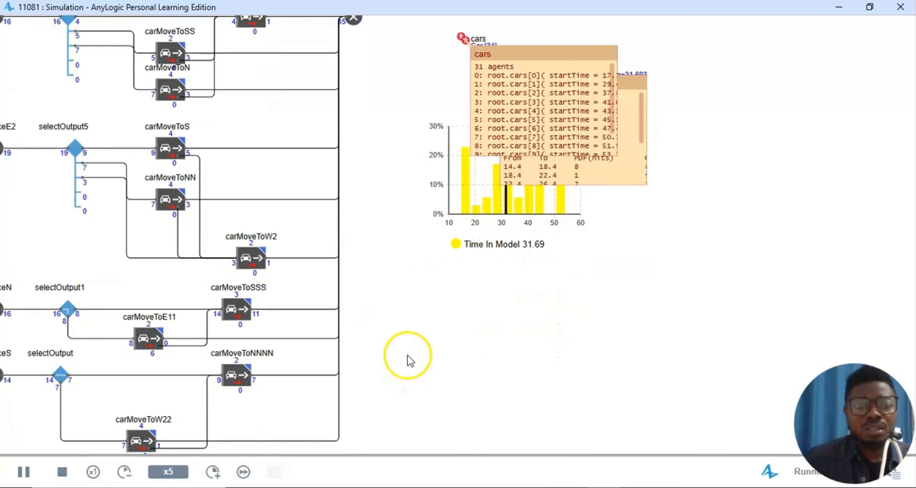
scroll(409, 359, "down", 1)
scroll(409, 359, "up", 3)
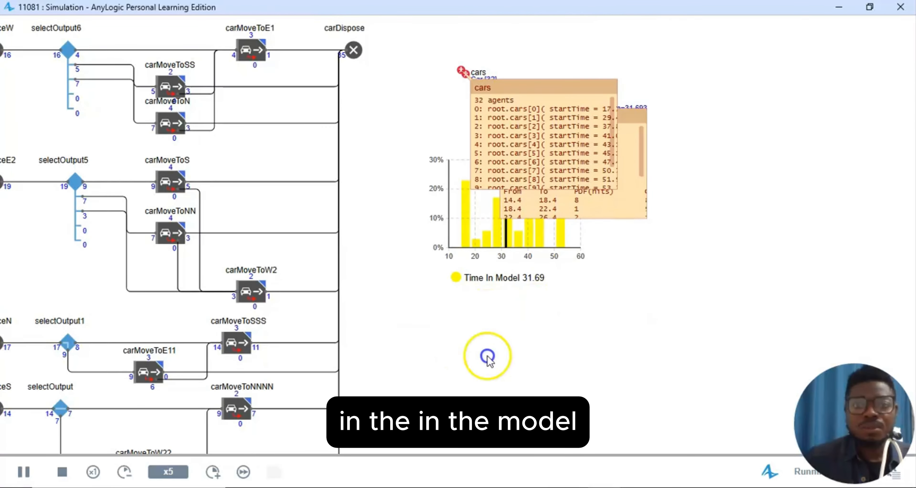
left_click_drag(487, 357, 861, 380)
scroll(344, 277, "up", 3)
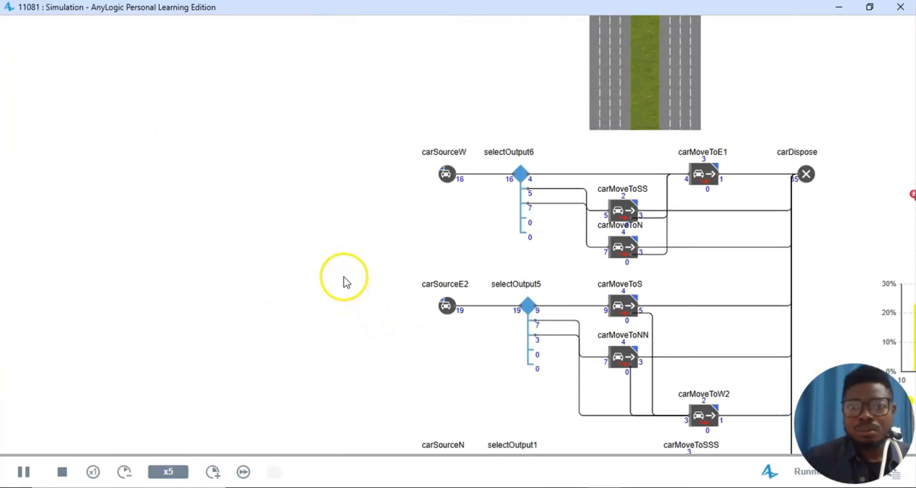
scroll(364, 280, "up", 2)
scroll(466, 300, "down", 3)
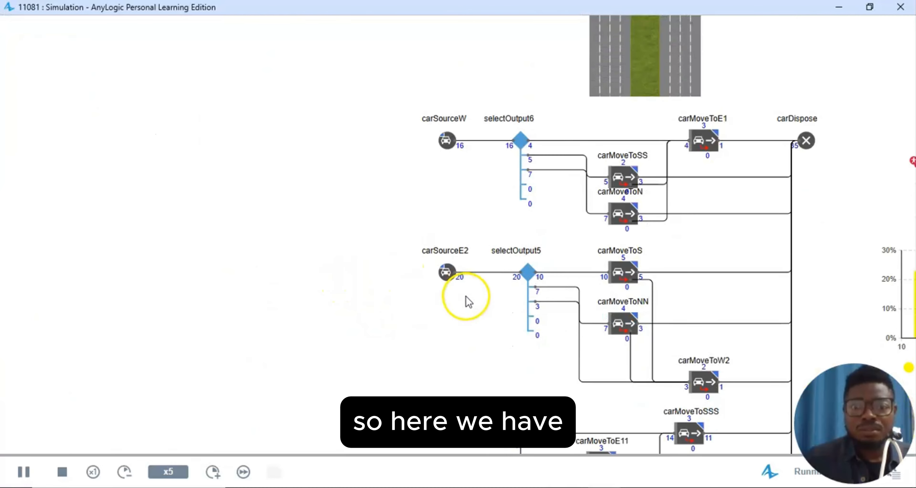
scroll(468, 302, "down", 3)
scroll(466, 362, "down", 3)
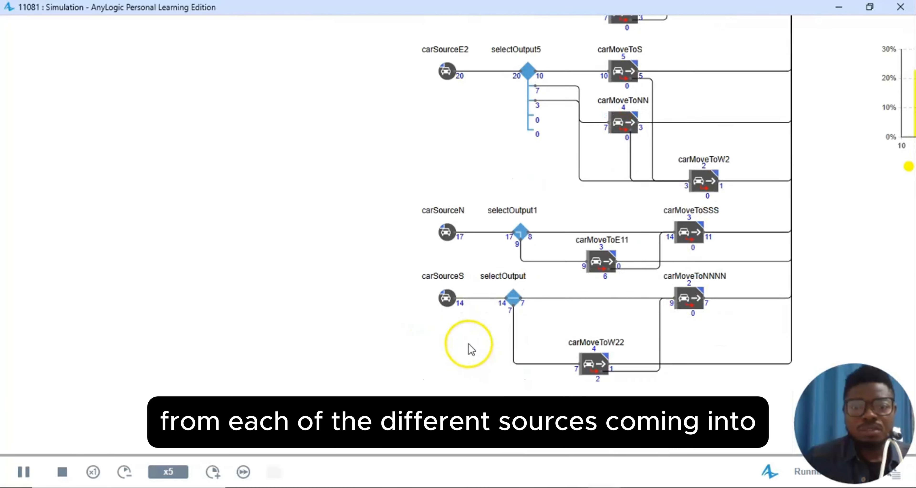
scroll(454, 331, "up", 5)
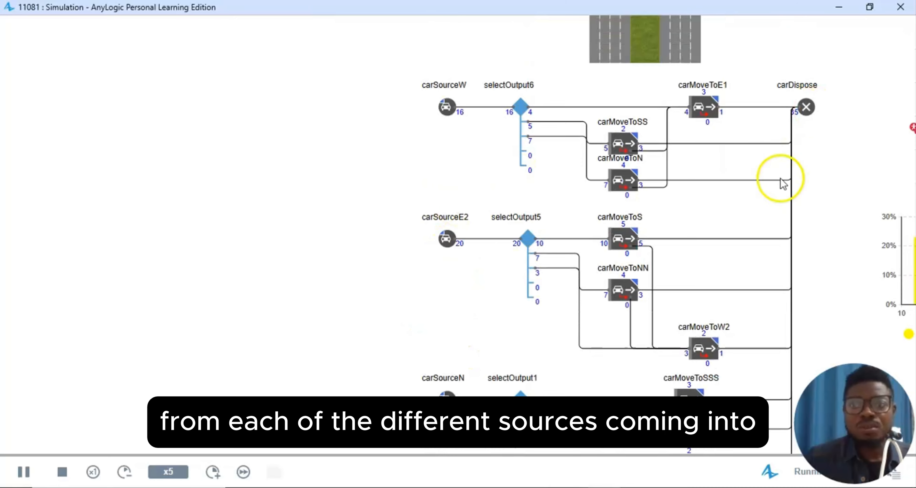
left_click_drag(829, 164, 578, 162)
scroll(889, 251, "down", 2)
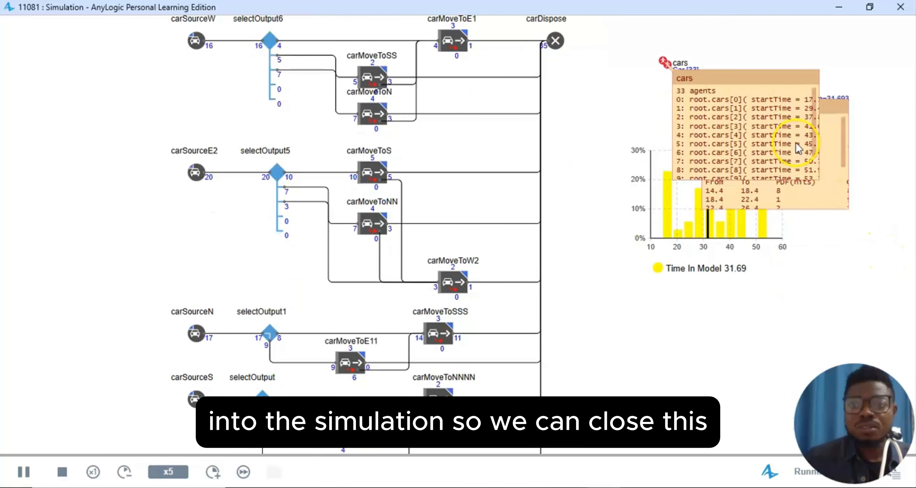
- Close the cars and timeInModel inspection popups
left_click(812, 77)
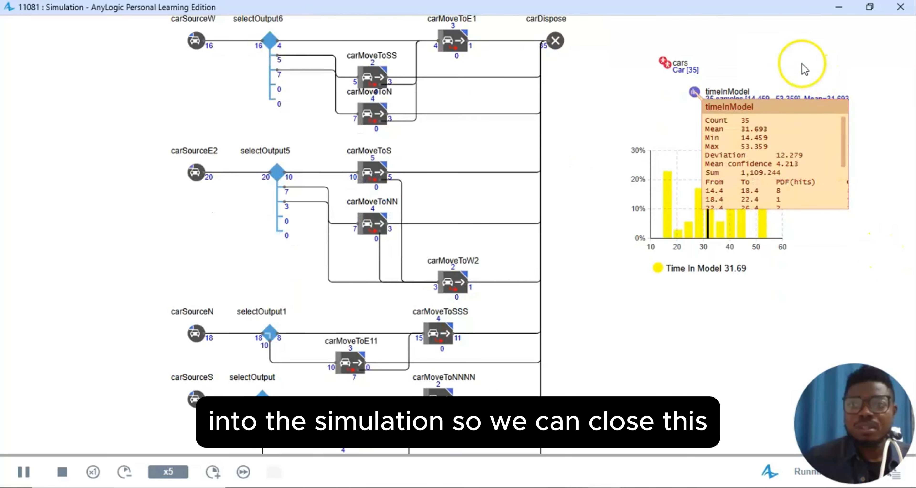
left_click_drag(839, 256, 734, 308)
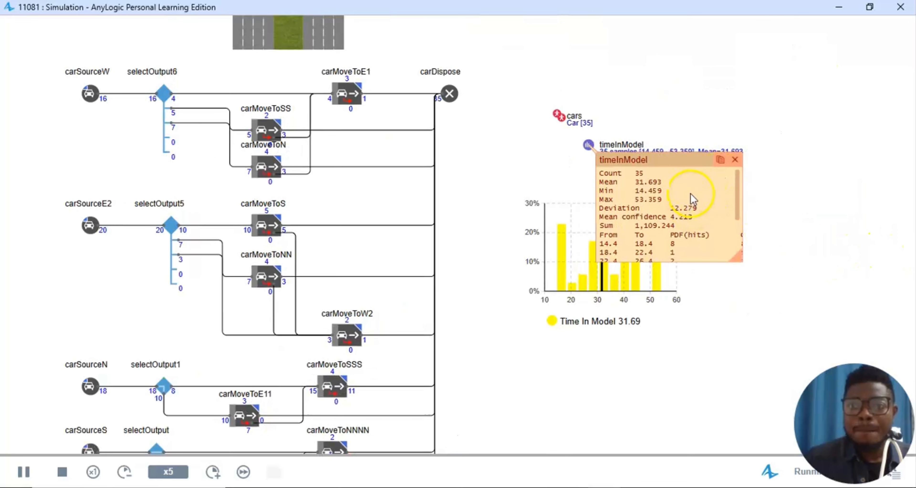
left_click(734, 160)
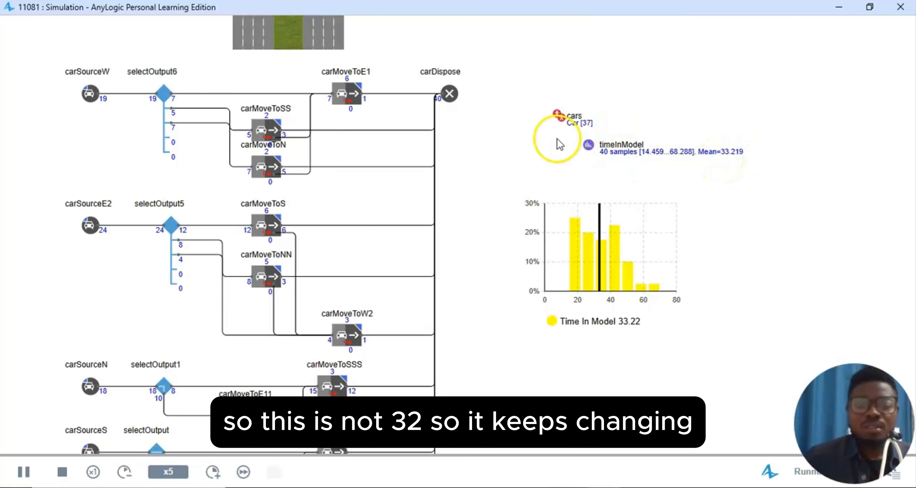
scroll(491, 231, "up", 3)
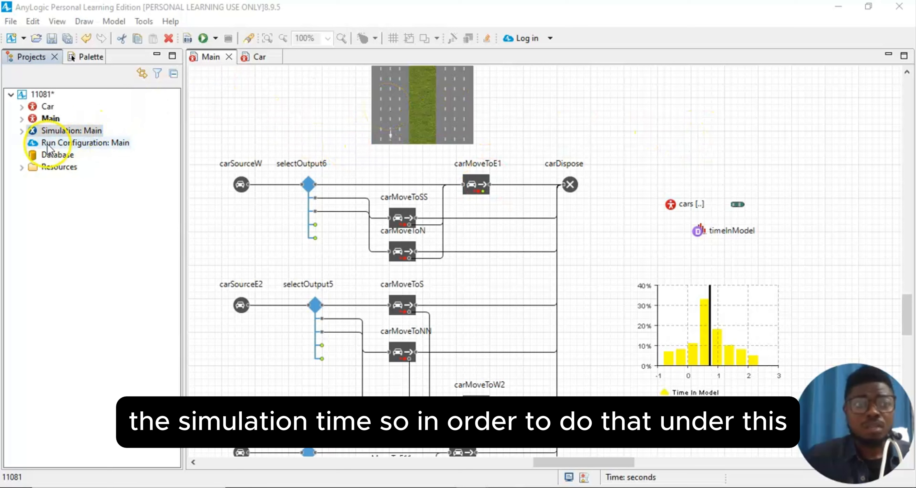
- Show the Simulation: Main experiment's properties and dismiss the Adobe Acrobat notification
left_click(64, 134)
left_click(57, 21)
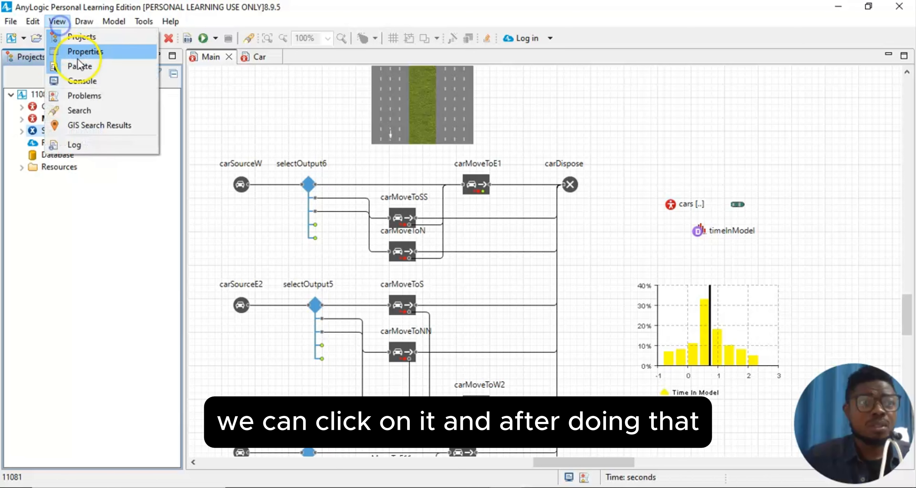
left_click(82, 51)
left_click(135, 143)
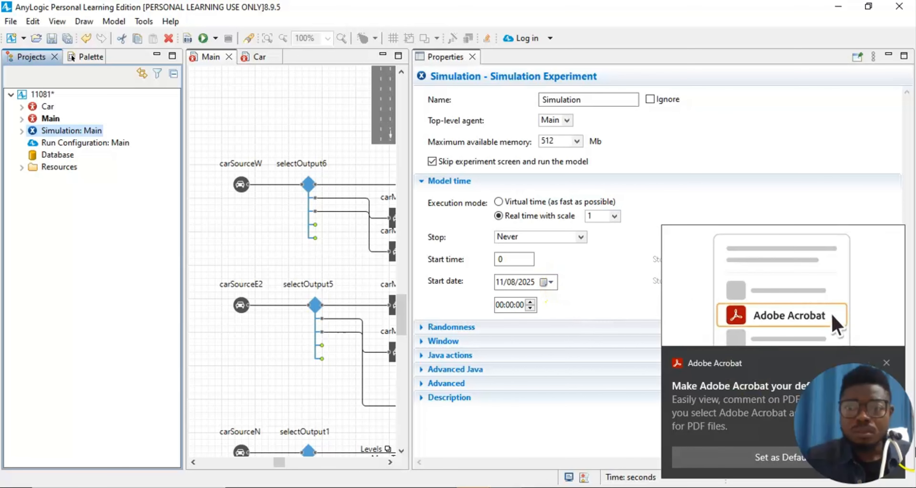
left_click(887, 363)
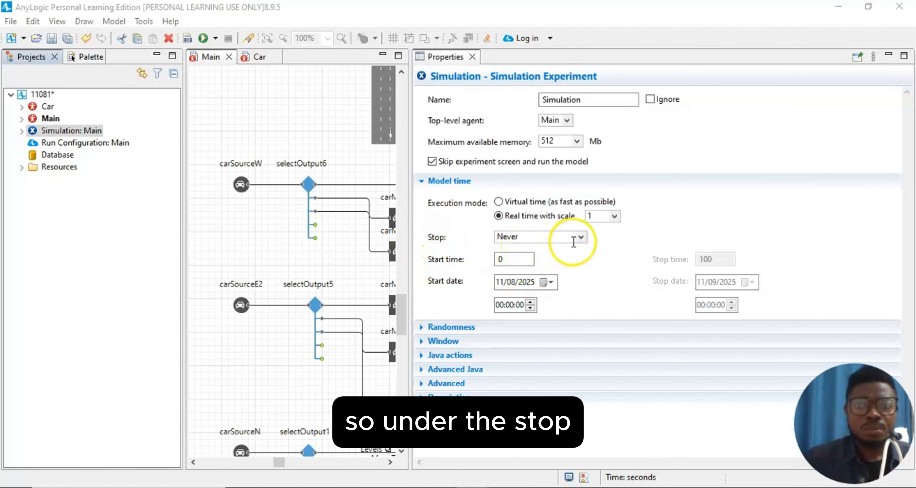
- Make the experiment stop at the specified date 11/08/2025 00:10:00 (600 s), then close Properties
left_click(580, 237)
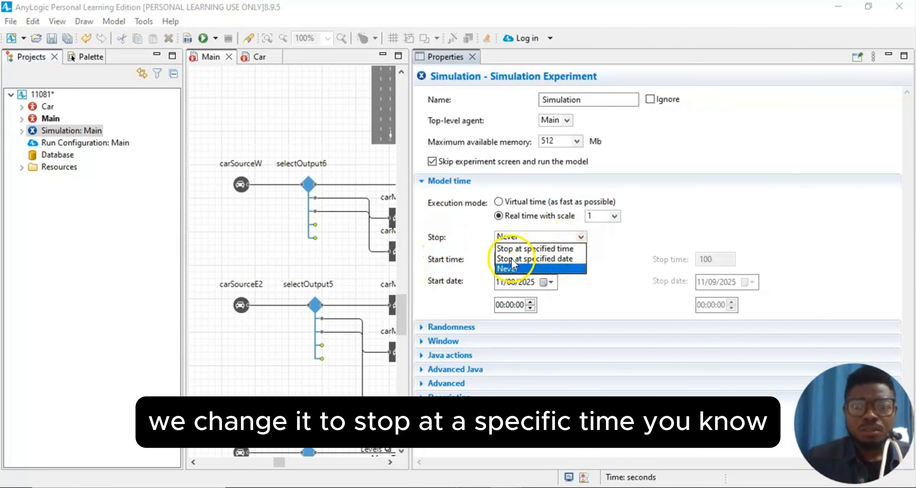
left_click(562, 248)
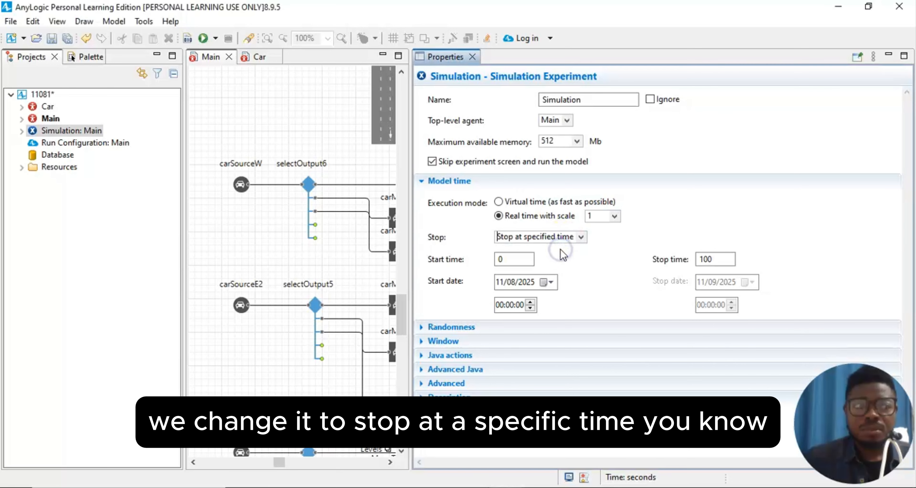
left_click(582, 237)
left_click(576, 258)
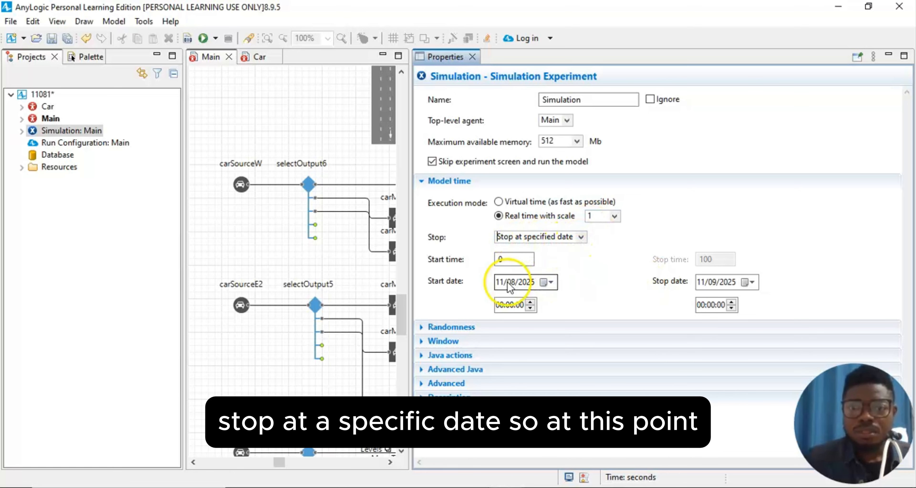
left_click(716, 282)
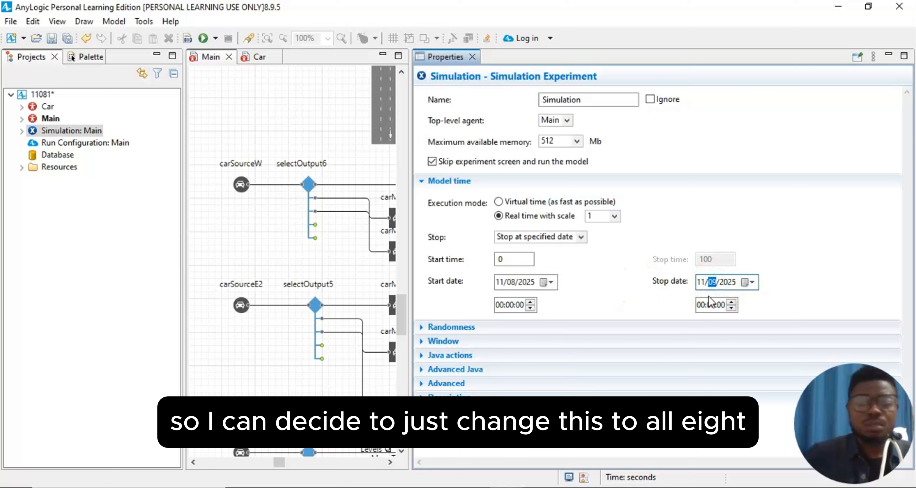
type("08")
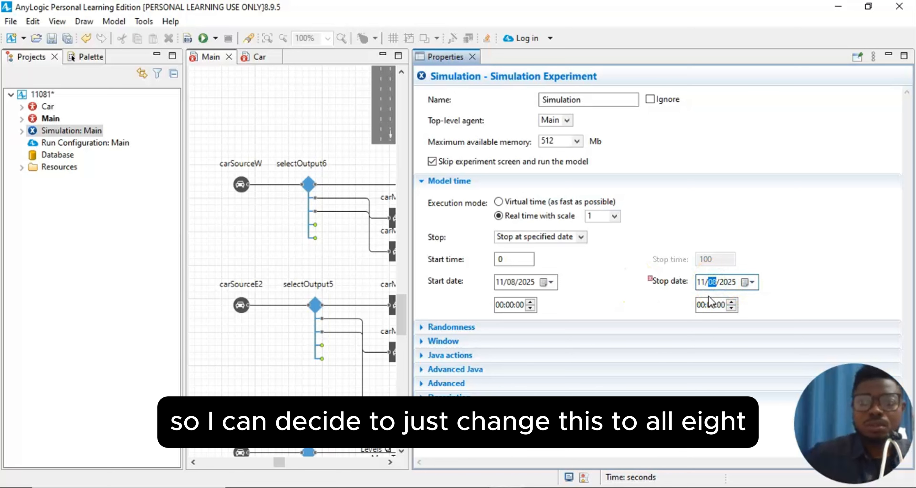
left_click(779, 272)
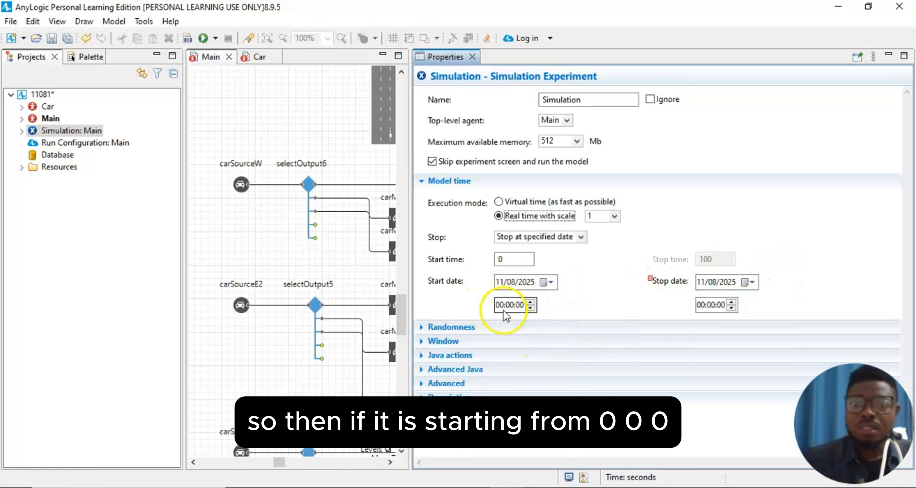
left_click(711, 305)
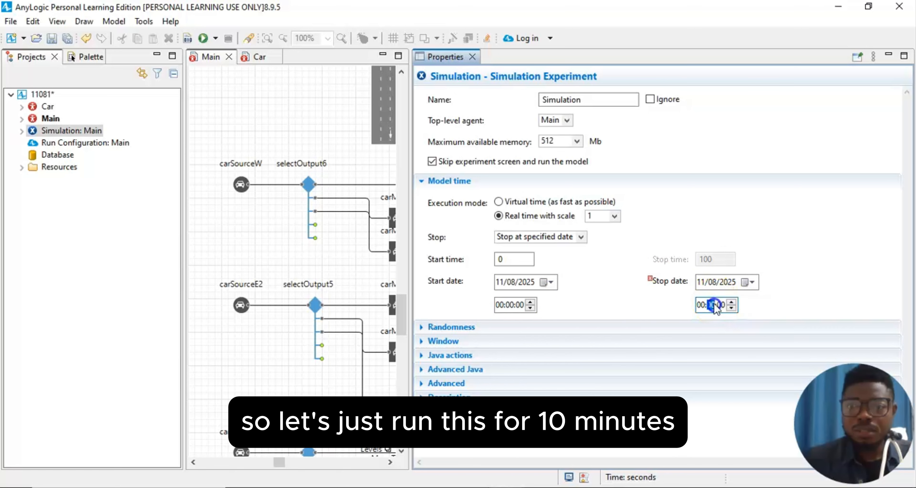
type("10")
left_click(825, 256)
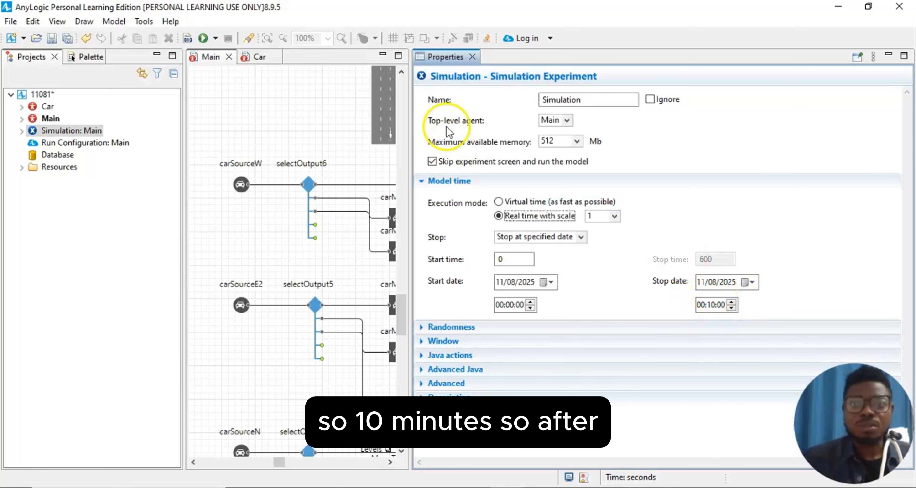
left_click(473, 57)
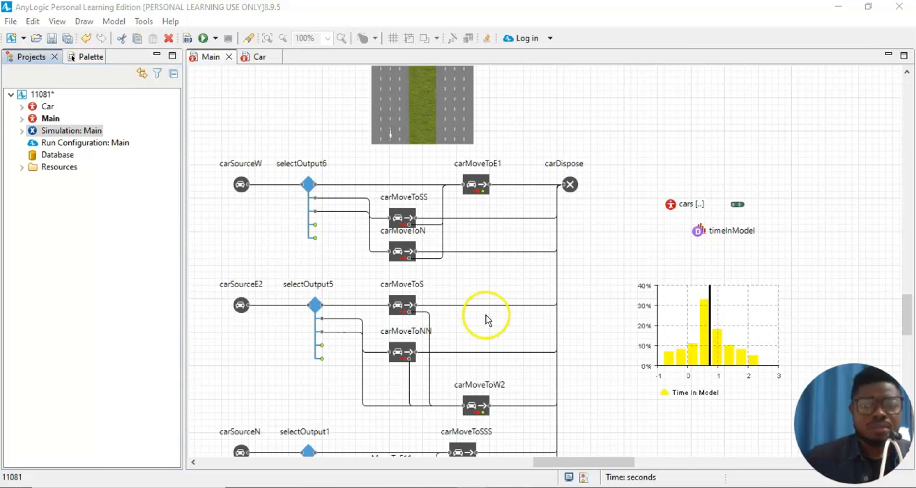
- Run the model at higher speed and pan to the flowchart and Time In Model chart
left_click(205, 40)
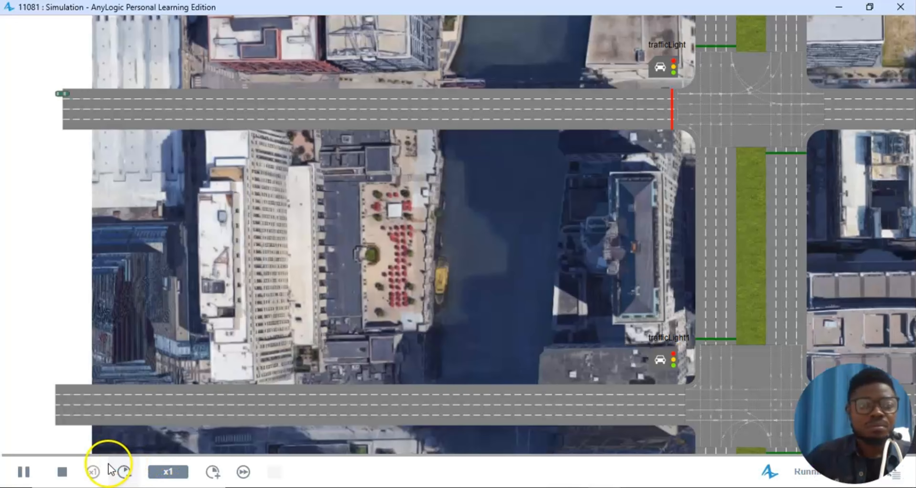
scroll(560, 352, "down", 3)
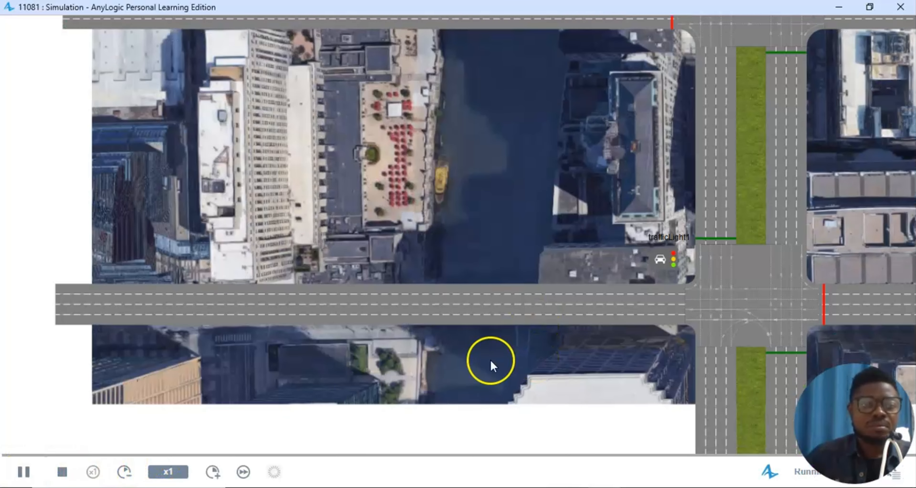
left_click(214, 473)
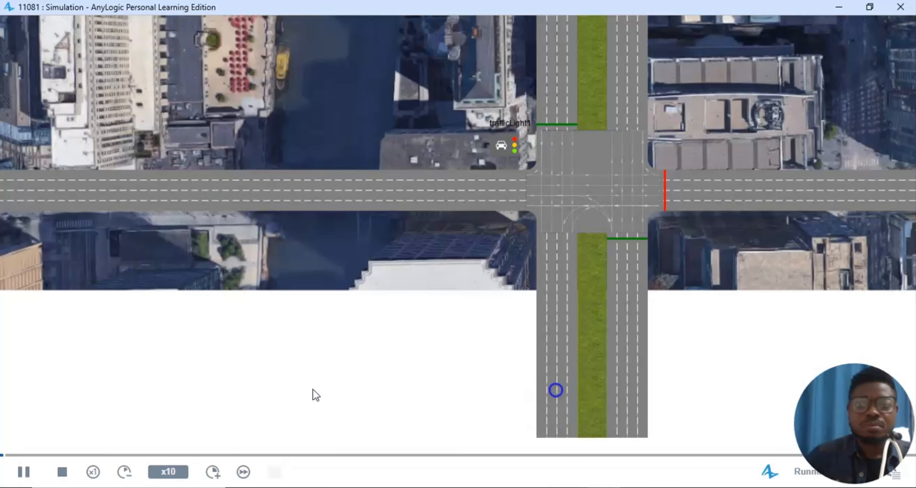
left_click_drag(719, 360, 395, 261)
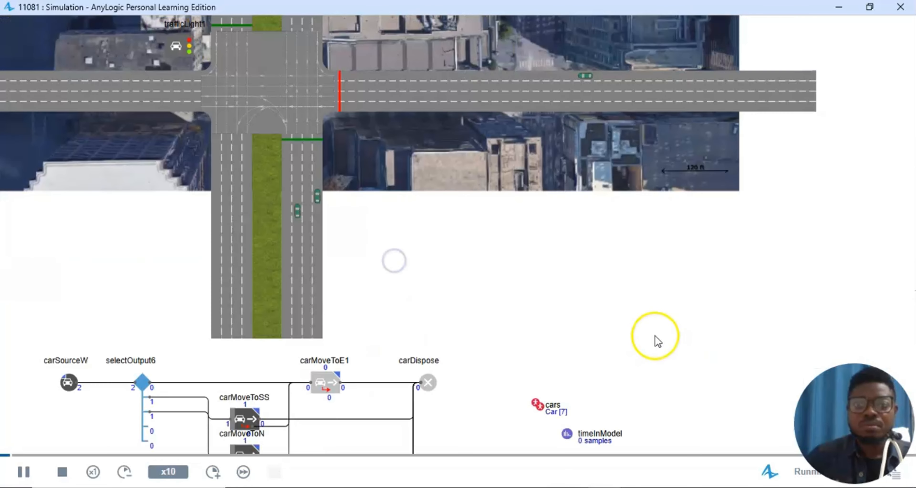
scroll(658, 338, "down", 5)
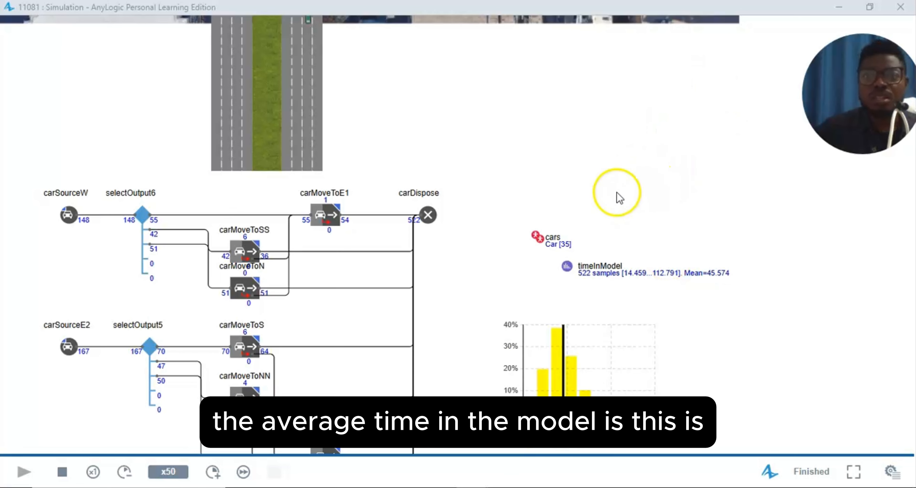
- Inspect the timeInModel statistics: mean 45.574 seconds over 522 samples
left_click(598, 272)
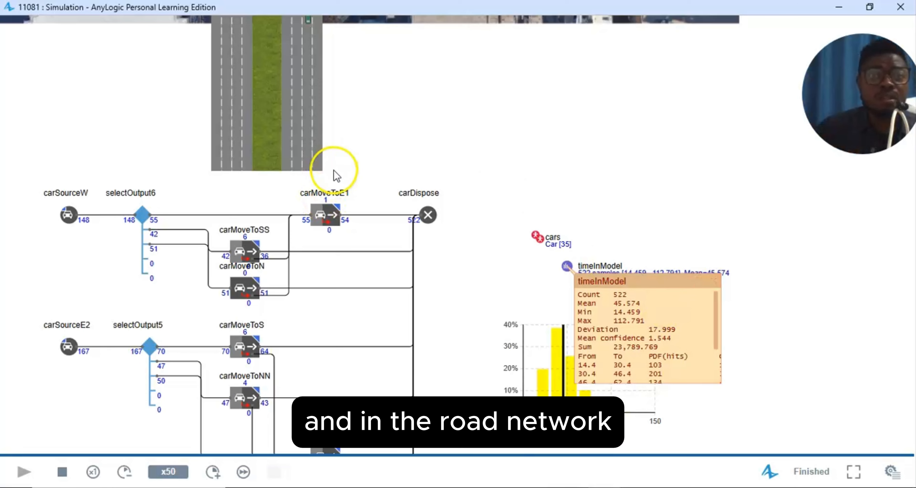
scroll(330, 172, "up", 3)
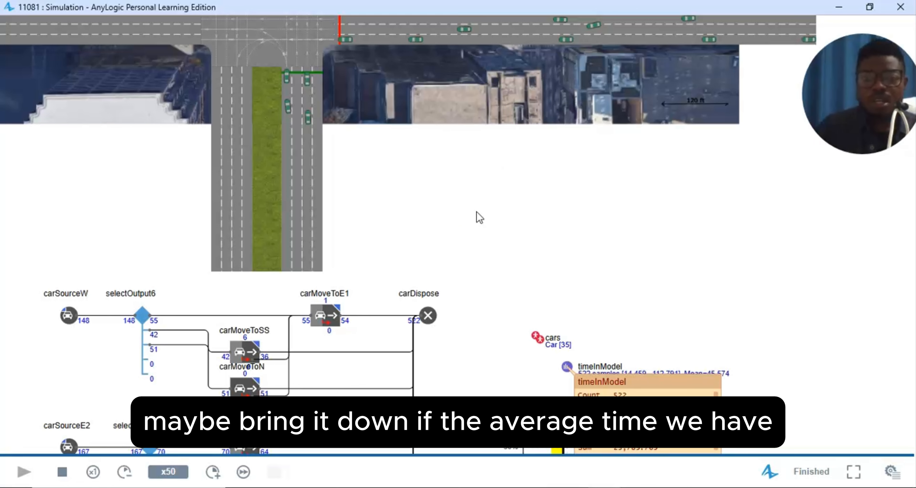
scroll(515, 242, "down", 3)
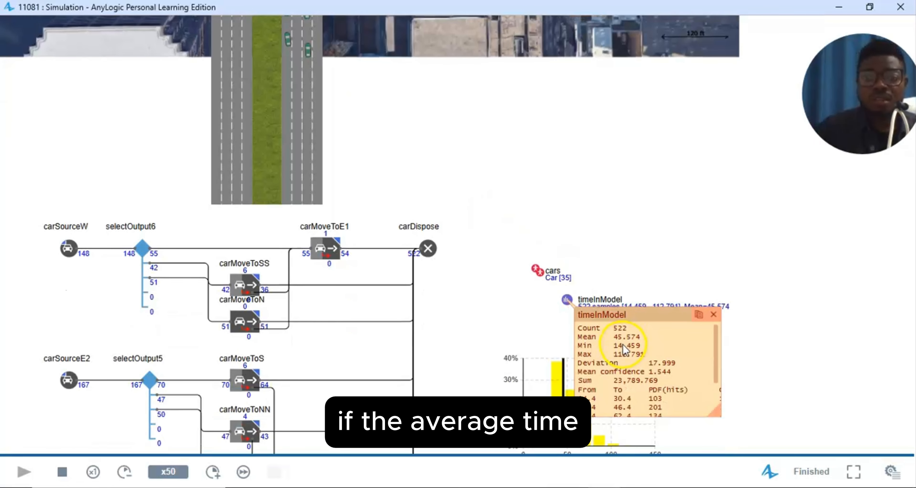
scroll(622, 345, "down", 1)
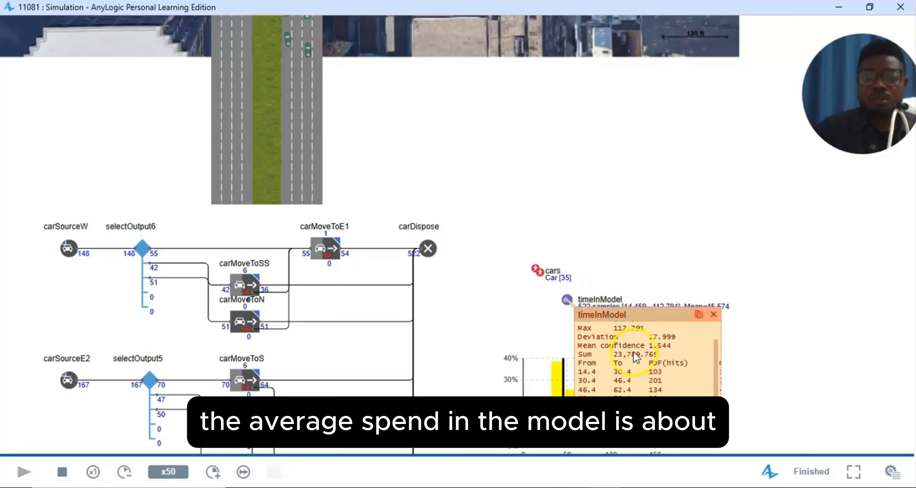
scroll(633, 351, "up", 1)
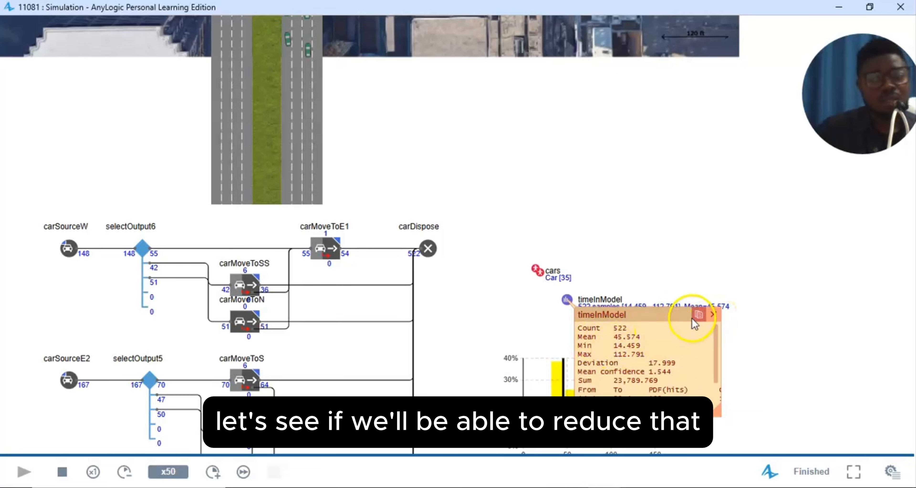
- Close the timeInModel inspect window and the finished simulation window
left_click(714, 316)
left_click(714, 316)
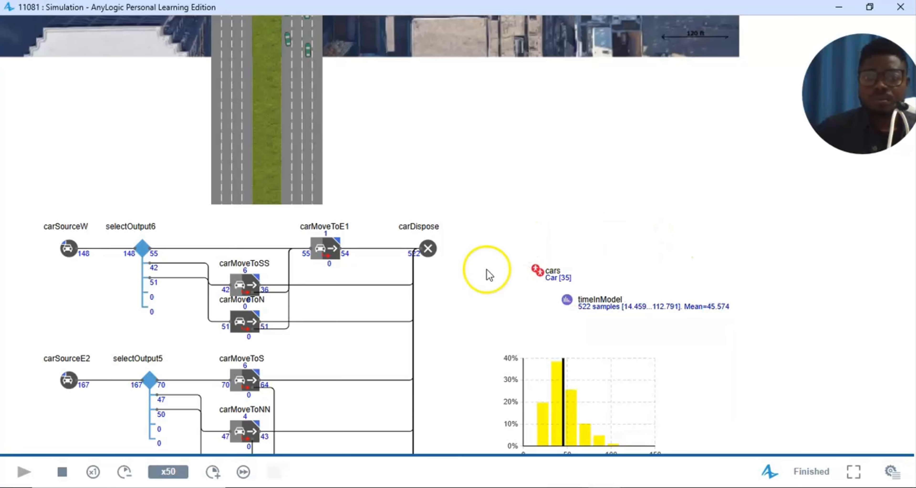
scroll(475, 322, "down", 1)
left_click(263, 487)
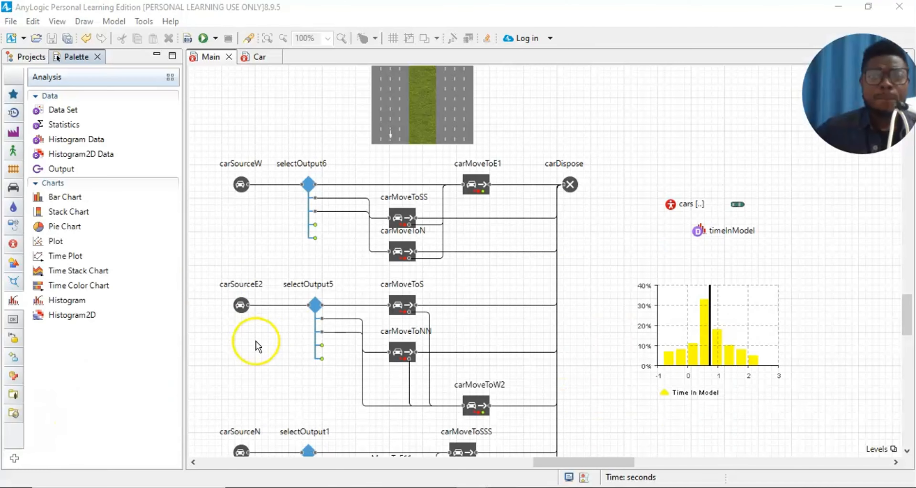
- Drag a Parameter from the Agent palette onto the Main diagram's upper right
left_click(13, 243)
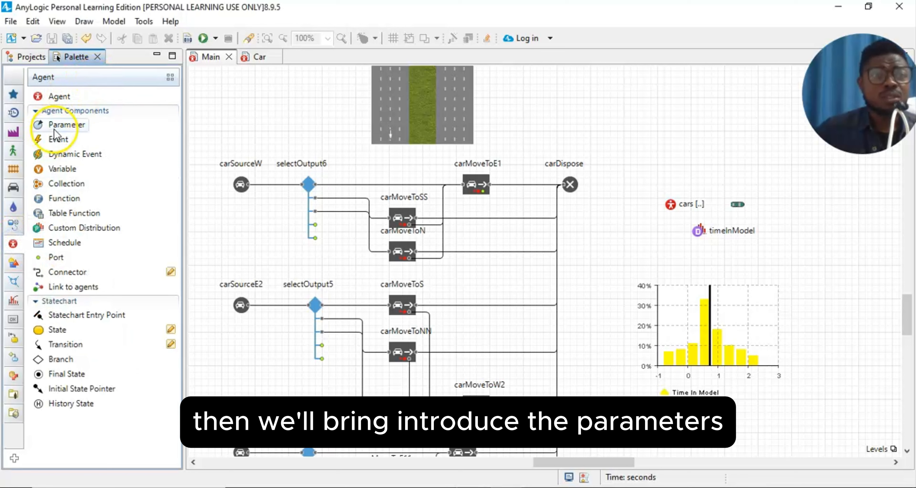
mouse_move(55, 130)
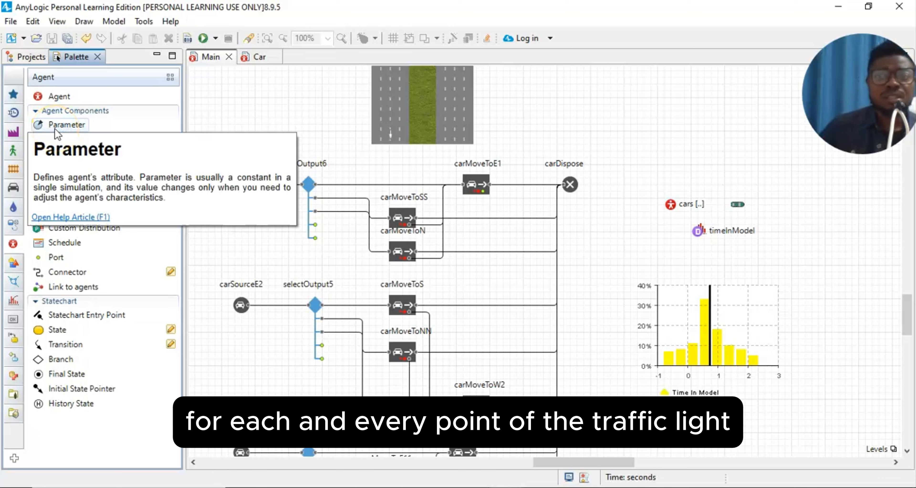
left_click(56, 129)
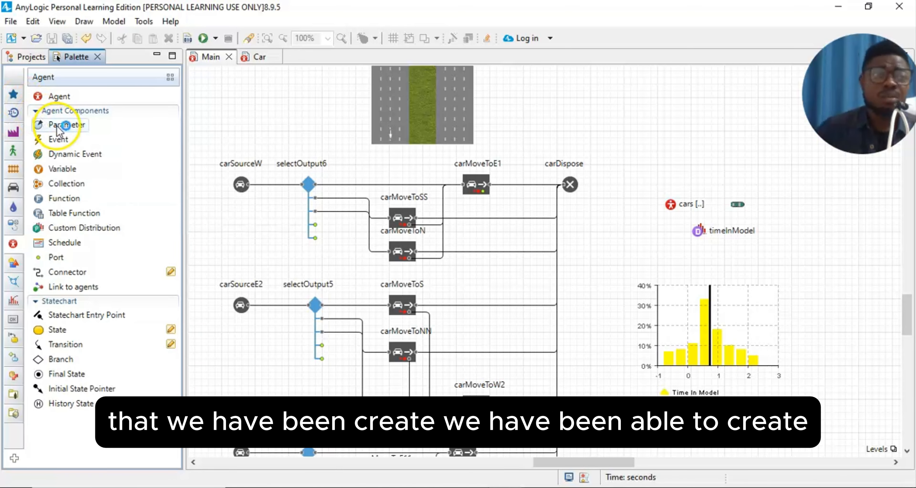
mouse_move(57, 125)
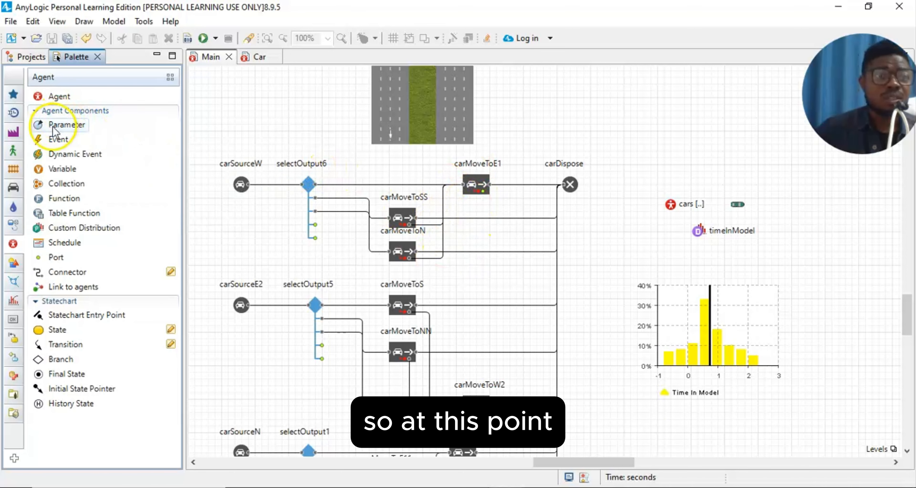
left_click_drag(53, 132, 795, 179)
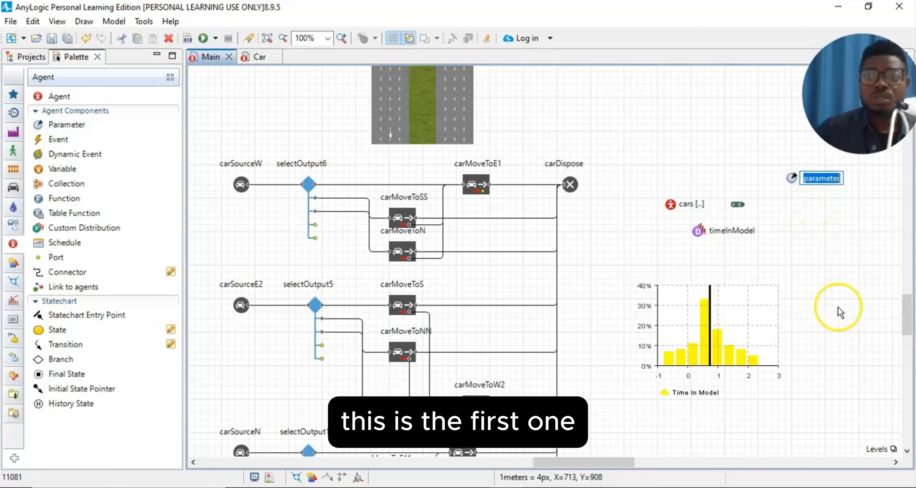
- In the new parameter's Properties, set the name to p1 and the default value to 30
left_click(57, 21)
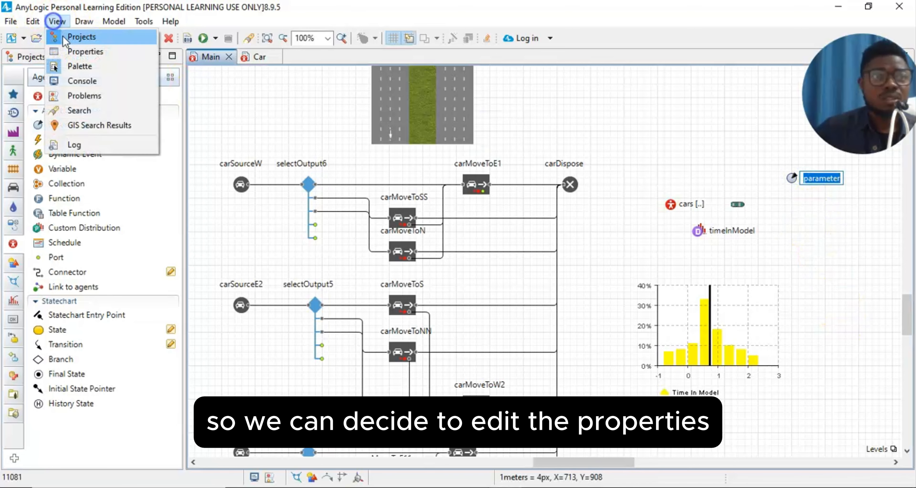
left_click(67, 52)
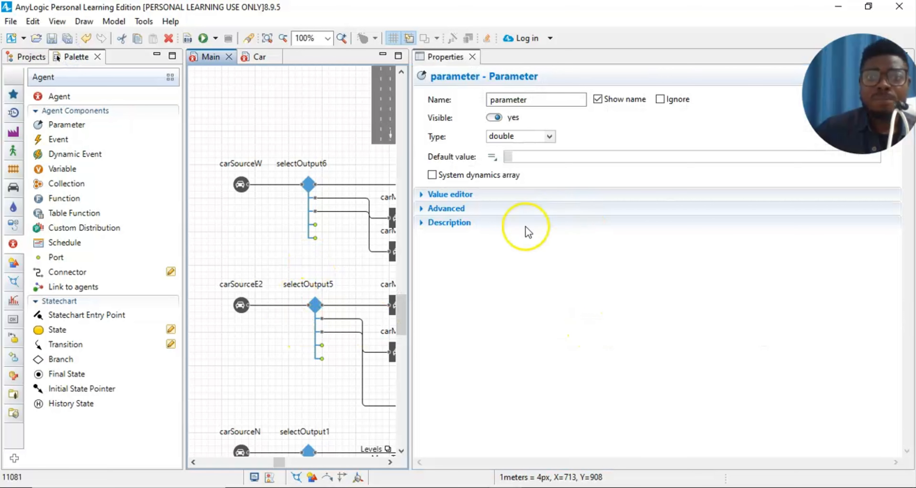
left_click(541, 99)
key("BackSpace")
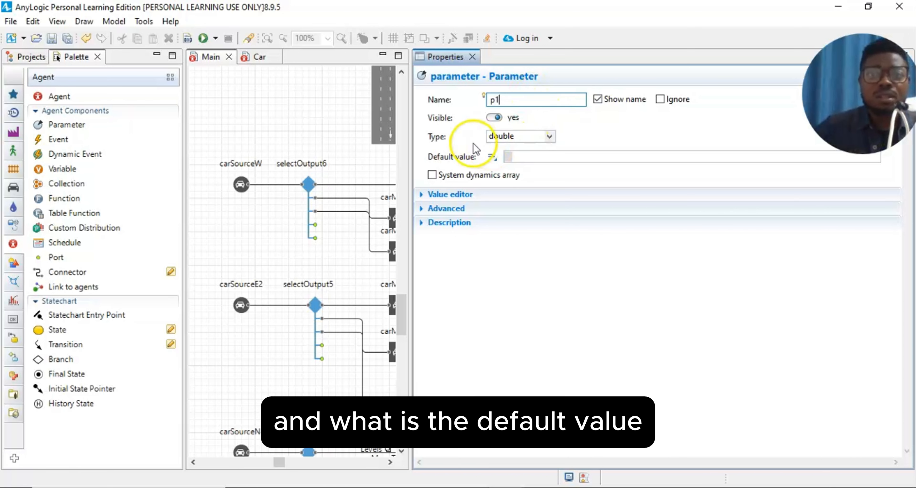
left_click(520, 159)
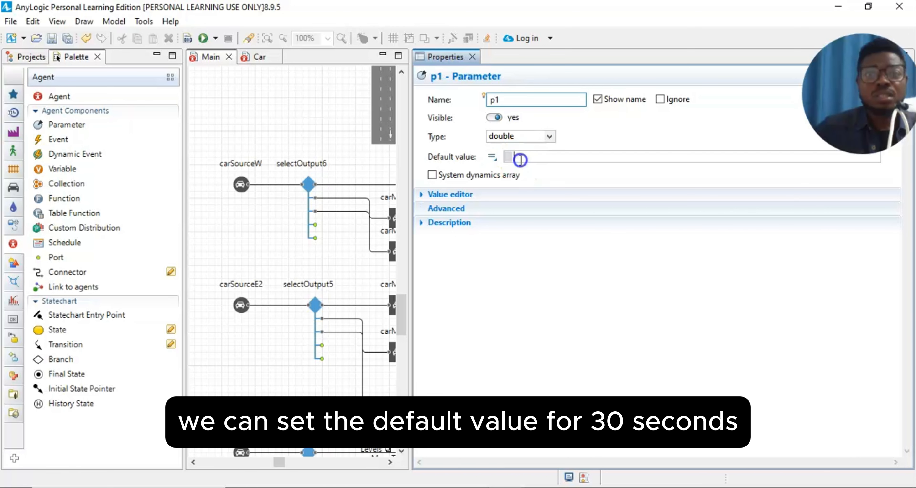
type("30")
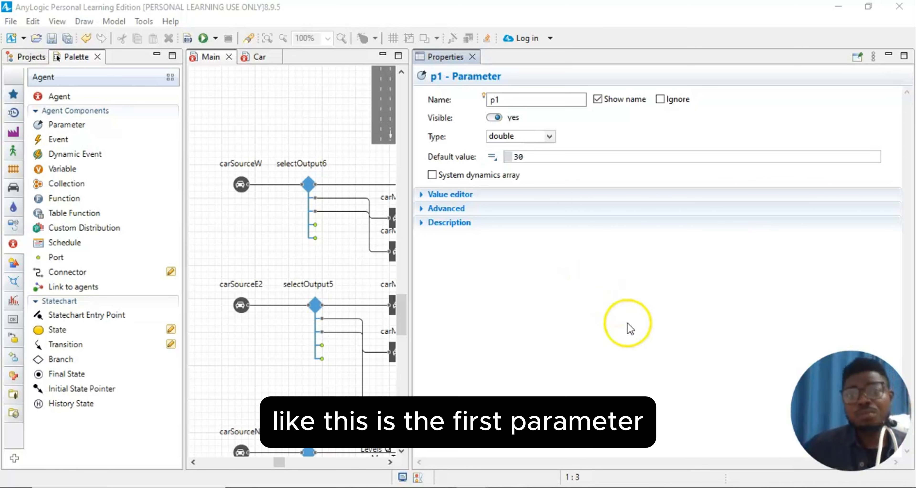
left_click(613, 311)
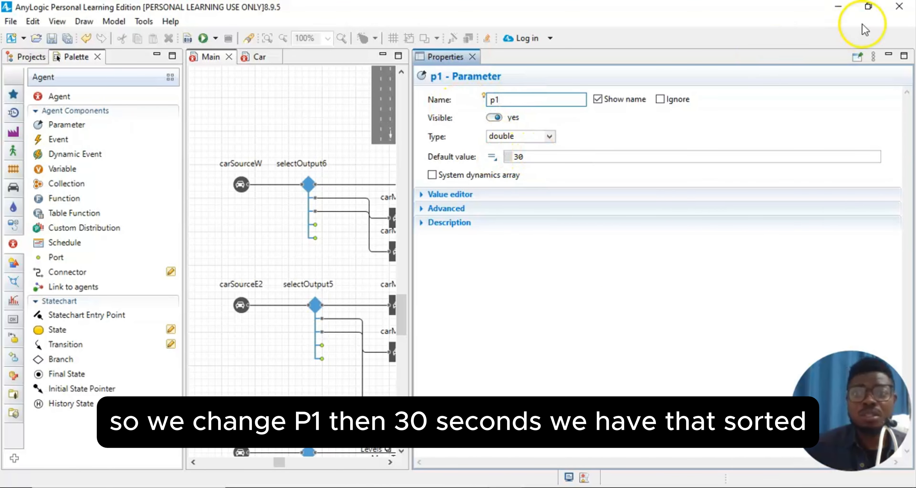
- Close the Properties panel and reselect p1 on the diagram
left_click(472, 57)
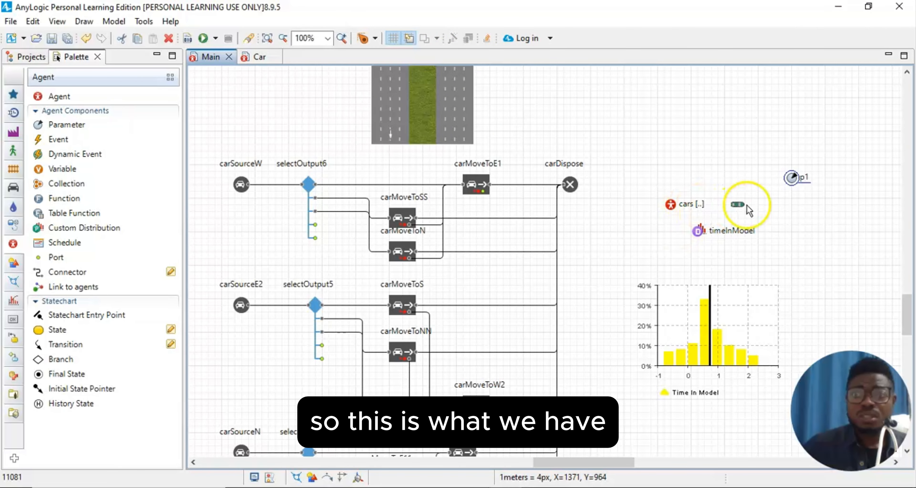
left_click(796, 201)
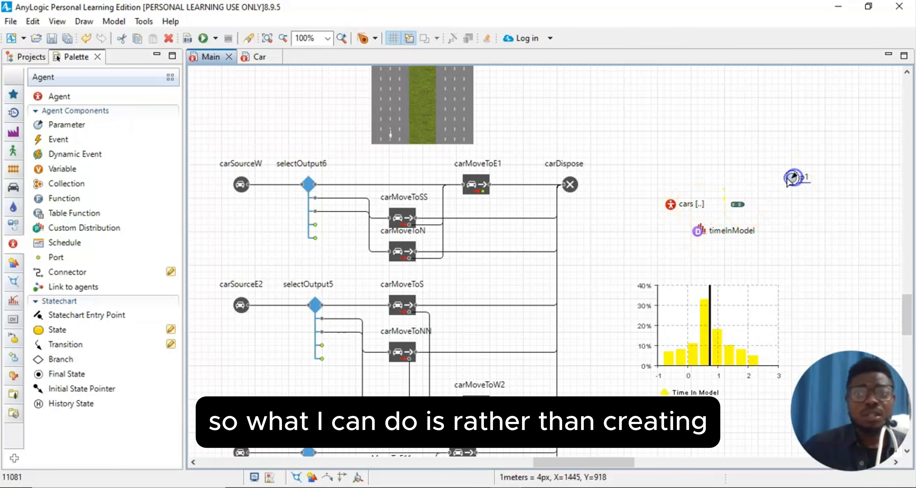
left_click(791, 178)
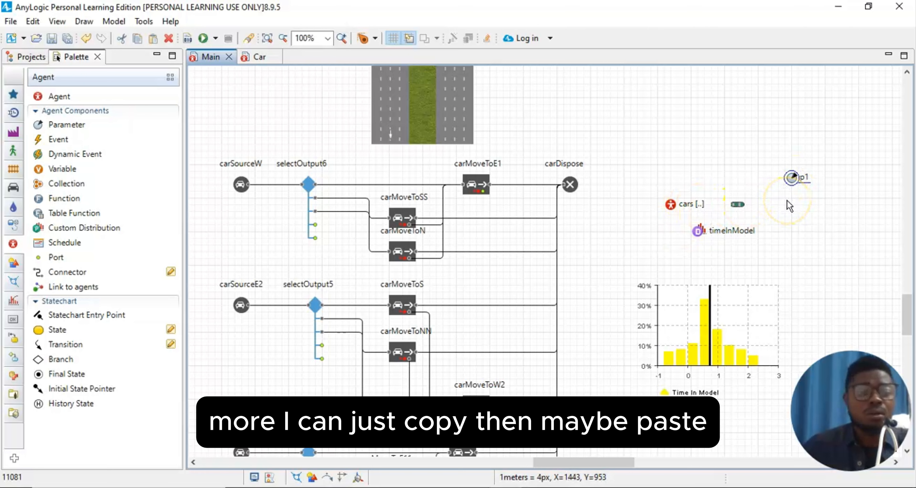
left_click(789, 200)
key("ctrl+v")
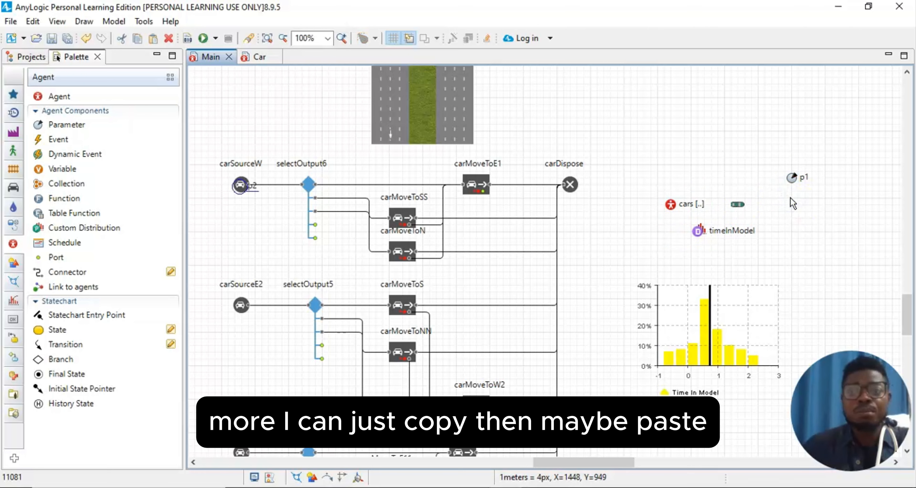
left_click(792, 215)
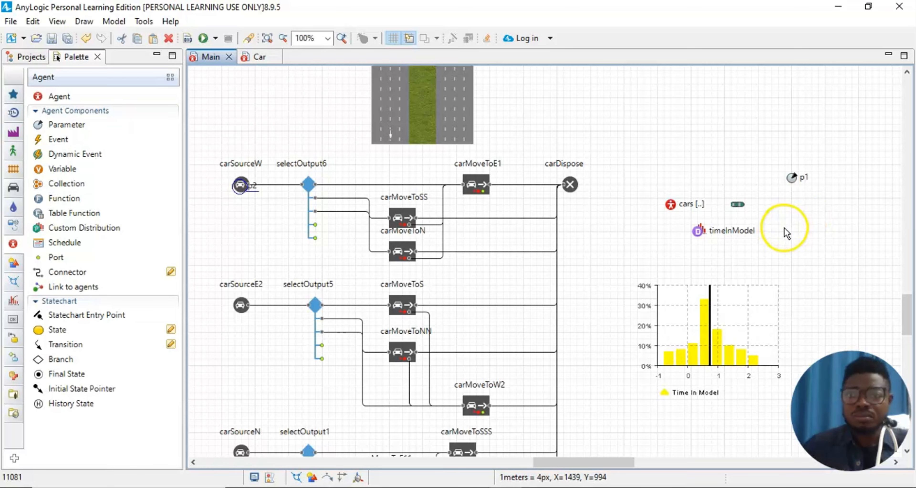
scroll(793, 231, "down", 2)
scroll(783, 213, "up", 3)
left_click(792, 207)
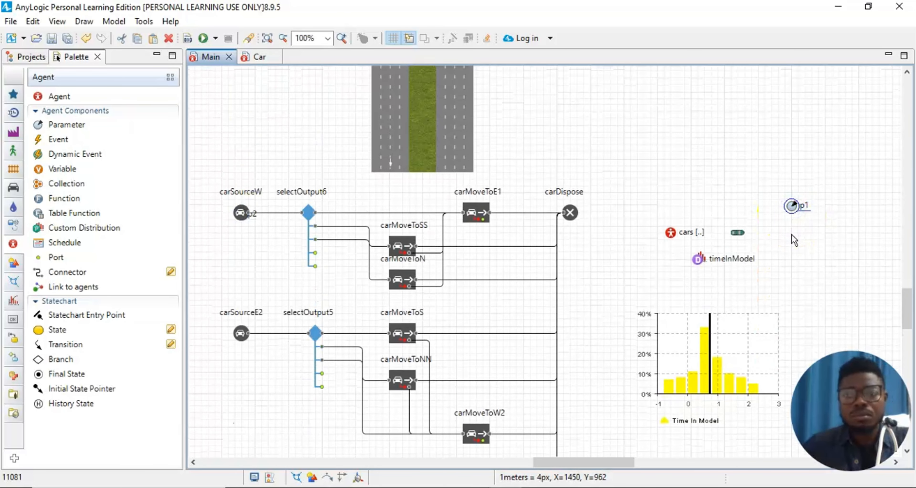
key("ctrl+v")
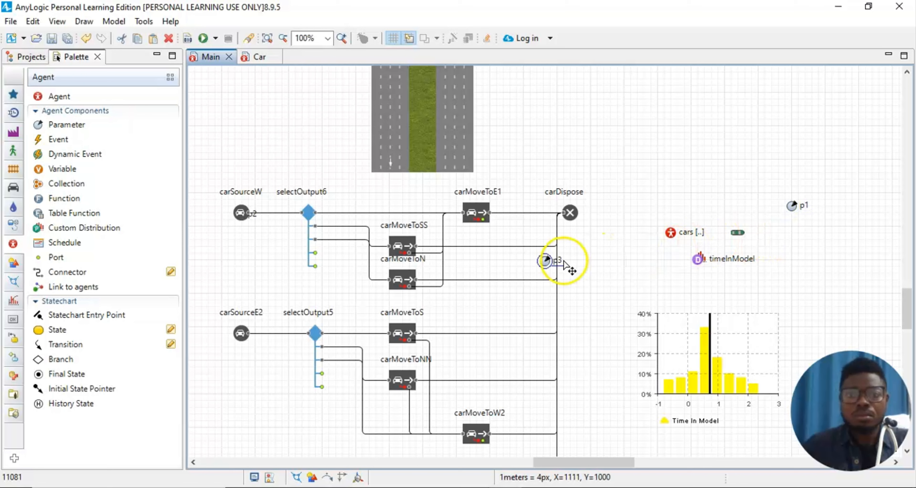
left_click_drag(556, 265, 809, 283)
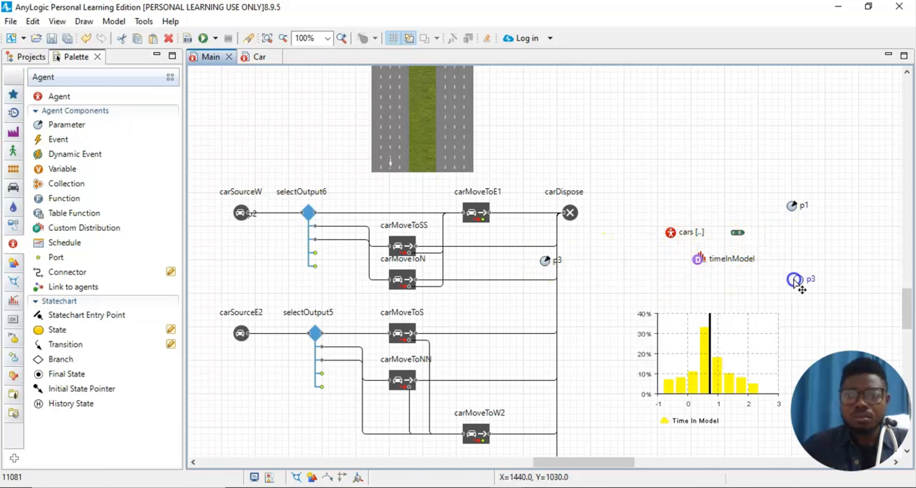
mouse_move(792, 207)
left_mouse_down()
mouse_move(825, 160)
mouse_move(798, 208)
left_mouse_up()
scroll(800, 256, "down", 3)
scroll(764, 295, "down", 10)
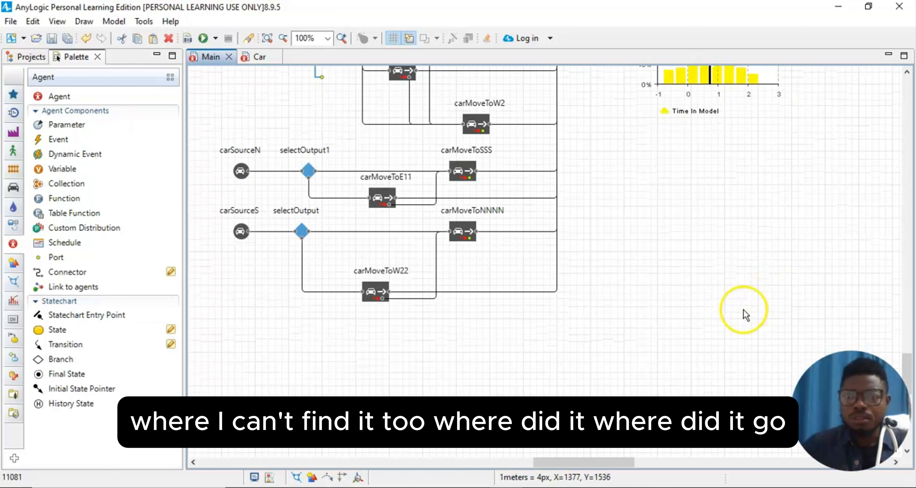
scroll(742, 304, "up", 3)
scroll(741, 303, "up", 15)
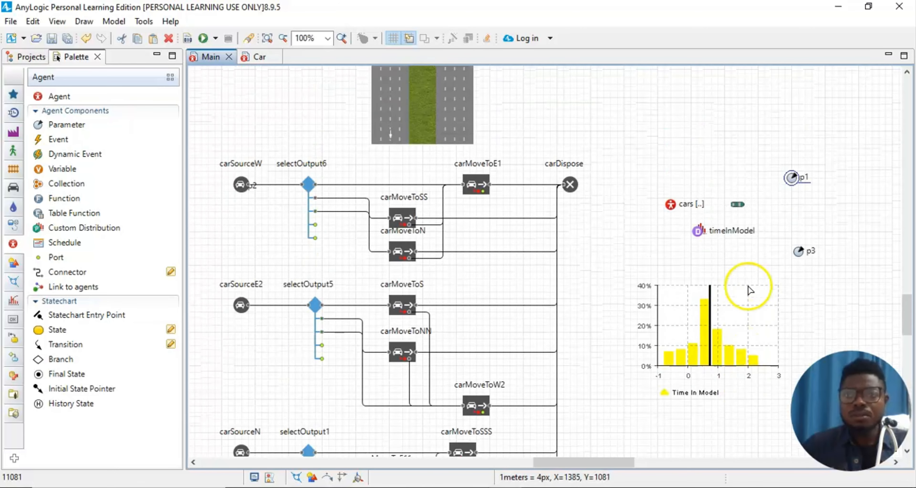
key("ctrl+z")
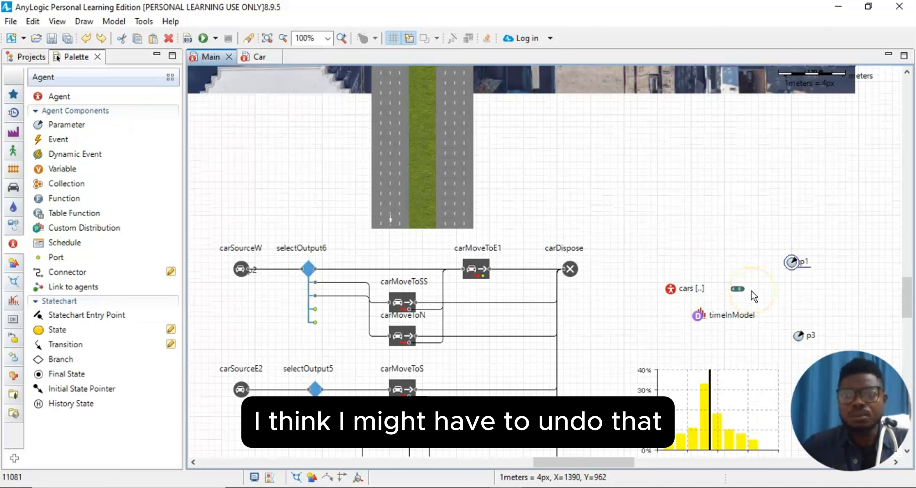
left_click(827, 273)
key("ctrl+z")
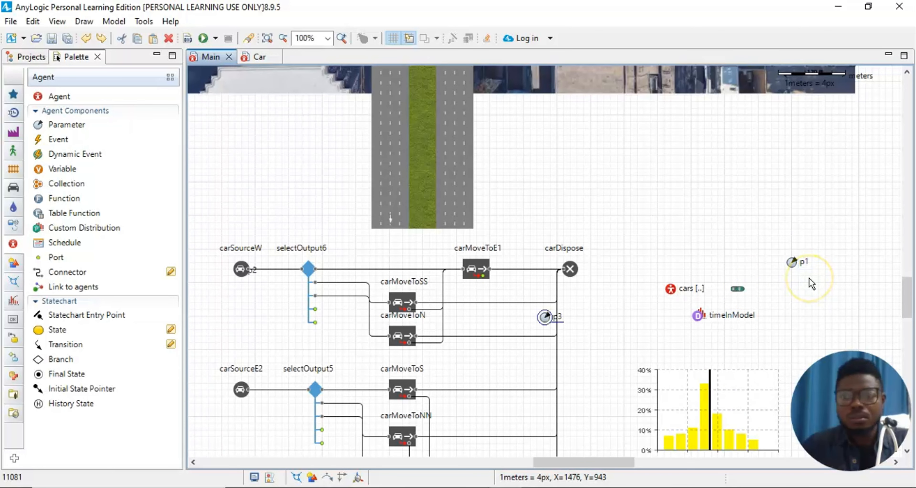
key("ctrl+z")
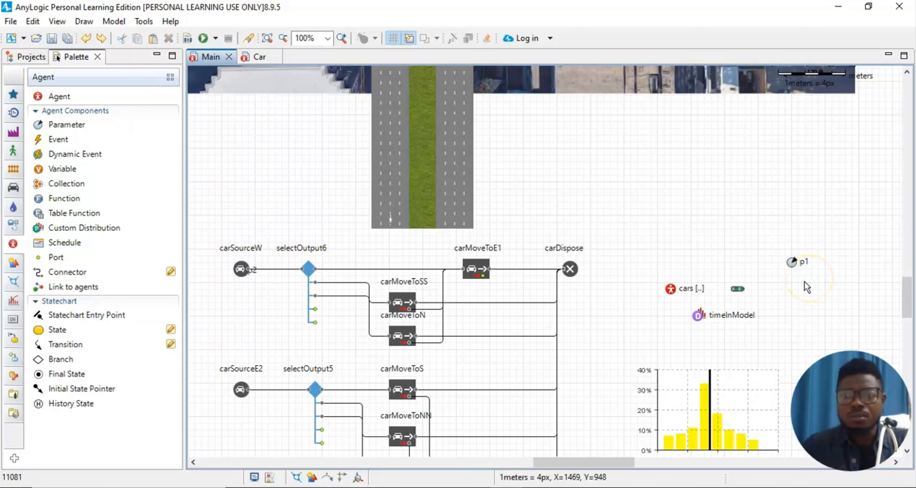
left_click(808, 264)
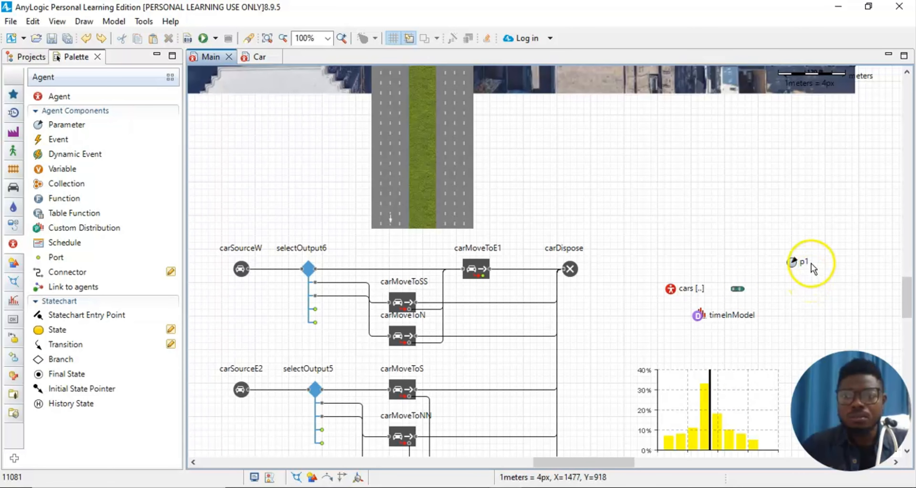
right_click(798, 269)
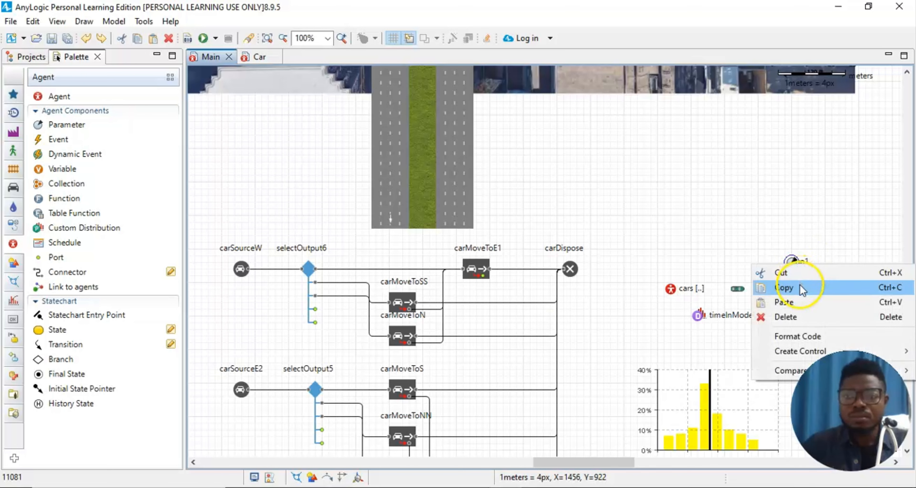
left_click(800, 284)
right_click(802, 284)
left_click(800, 318)
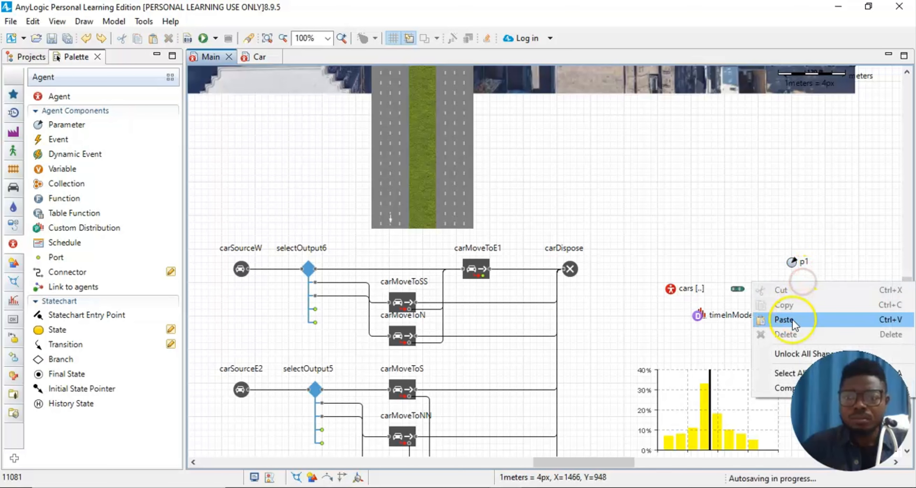
key("ctrl+v")
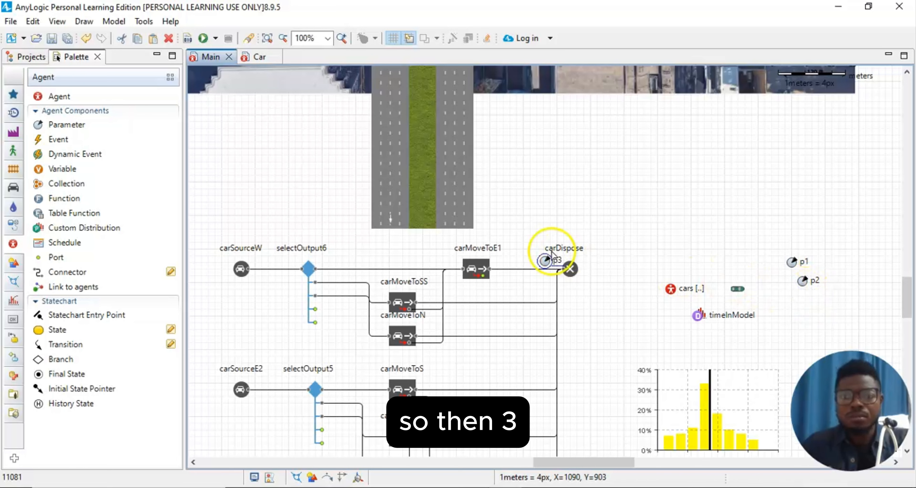
left_click_drag(552, 251, 798, 308)
key("ctrl+v")
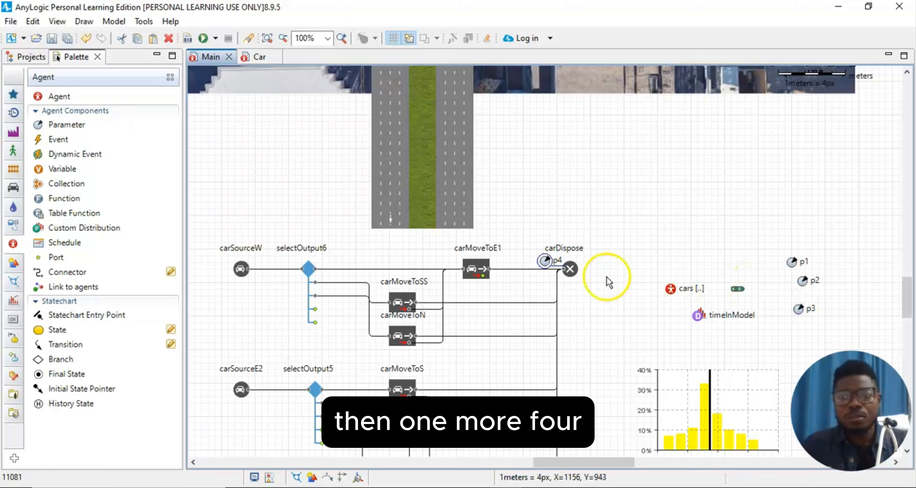
left_click_drag(547, 261, 798, 335)
left_click_drag(802, 281, 792, 282)
left_click_drag(802, 310, 794, 303)
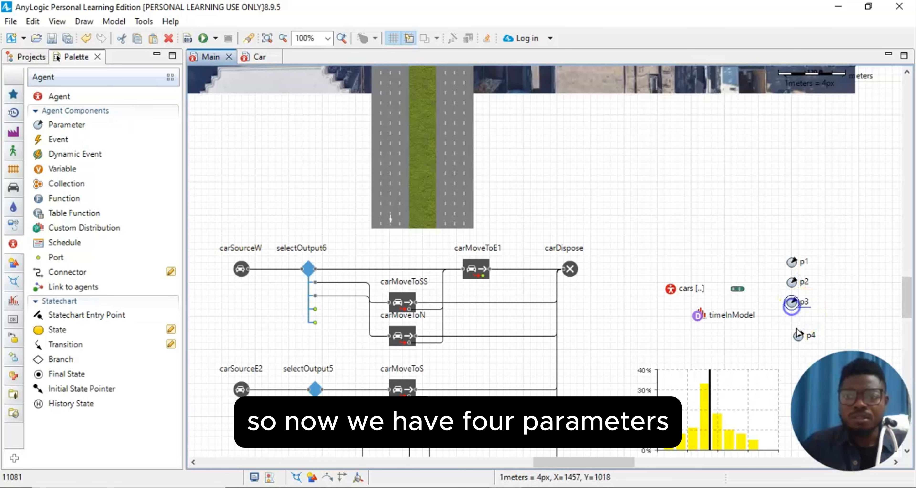
left_click(800, 338)
left_click_drag(801, 341, 796, 328)
left_click(830, 253)
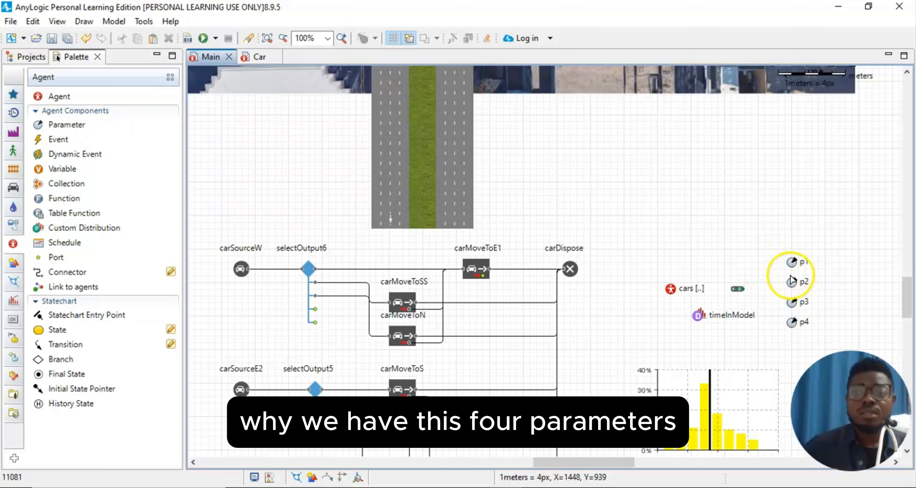
left_click(791, 282)
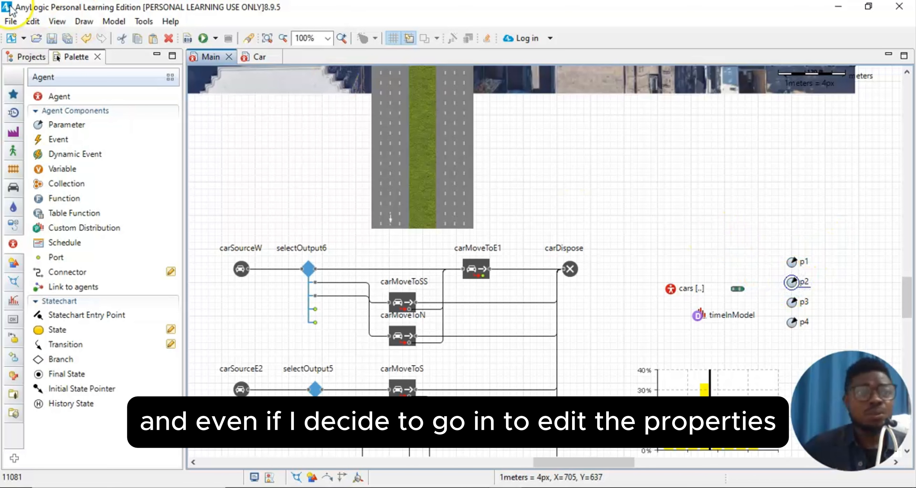
left_click(47, 21)
left_click(89, 51)
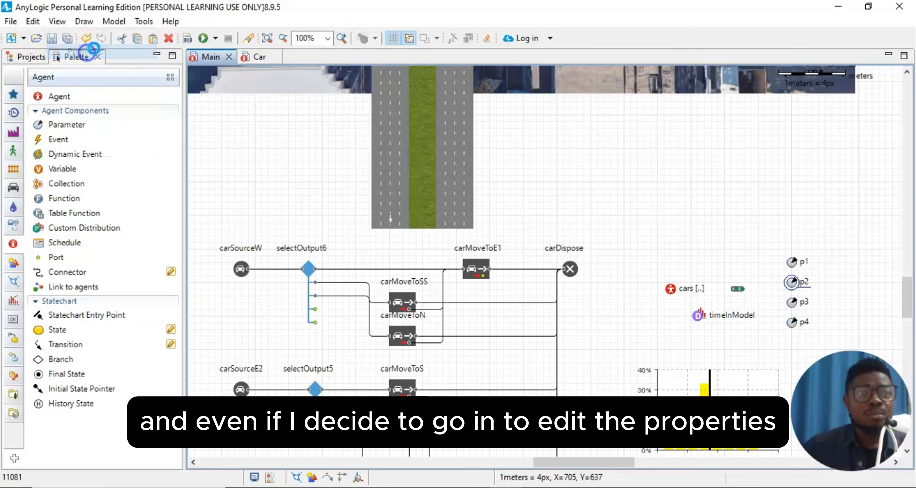
left_click(212, 98)
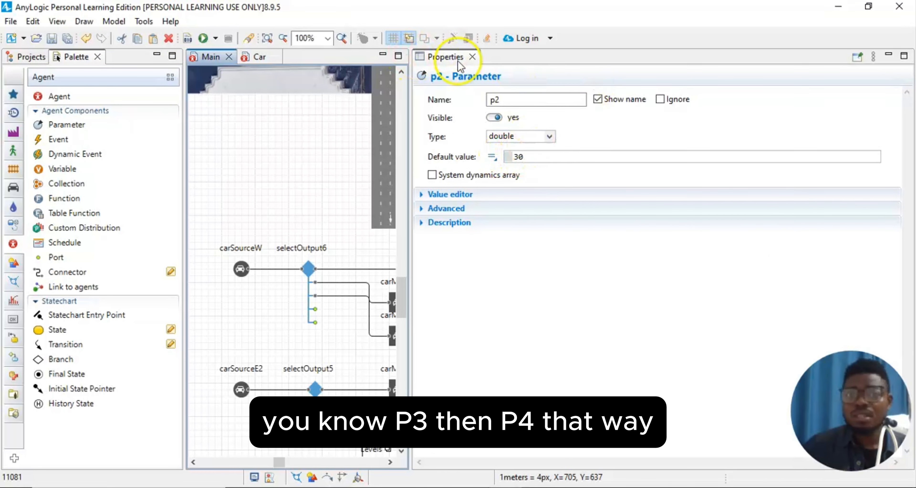
left_click(472, 57)
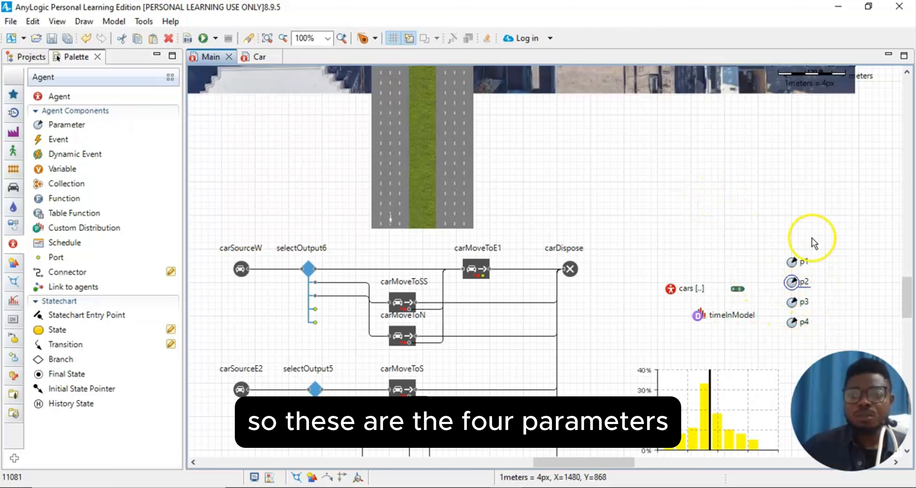
scroll(813, 270, "up", 2)
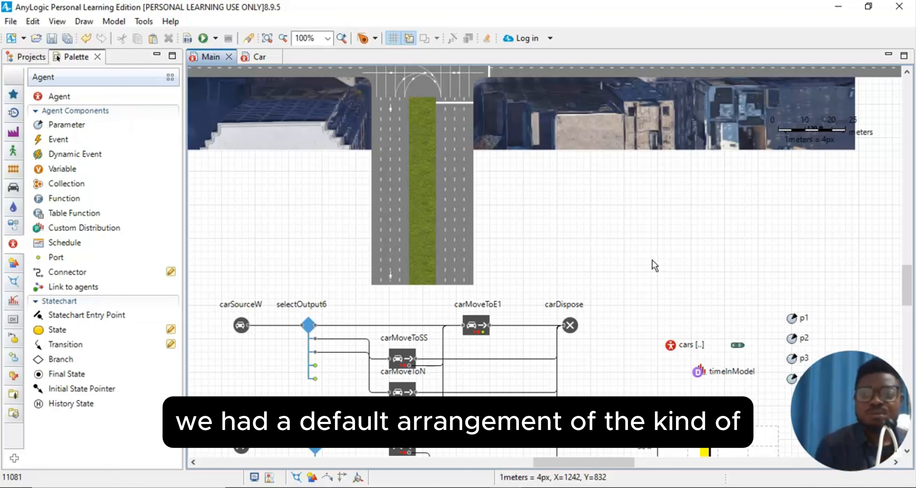
- Scroll up to the intersection and show trafficLight's Properties with its 20/3-second phase table
scroll(611, 234, "up", 7)
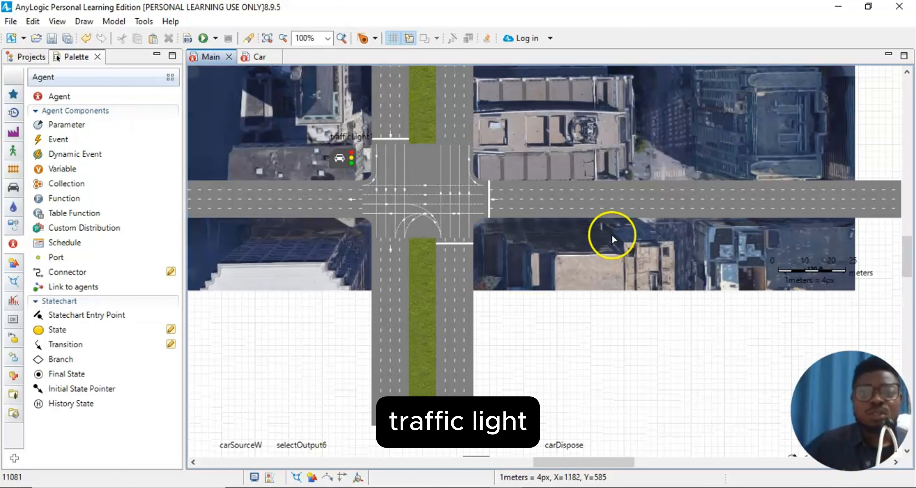
scroll(340, 203, "up", 5)
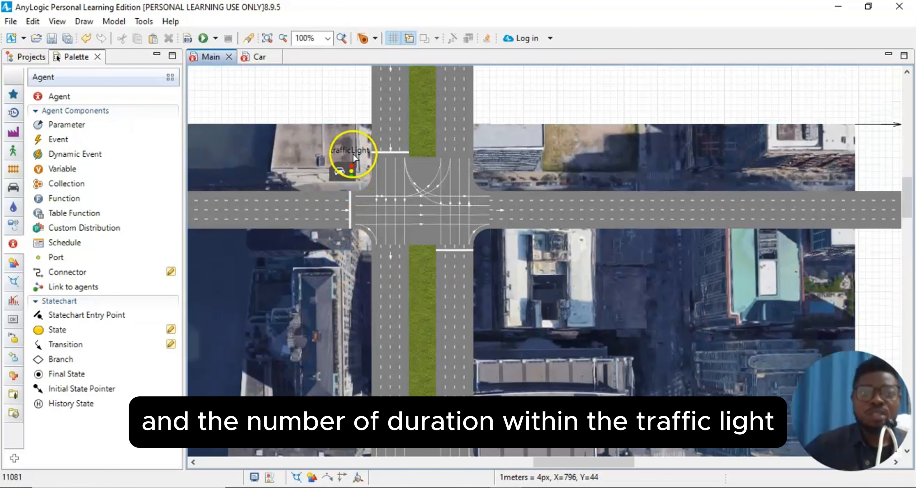
left_click(58, 22)
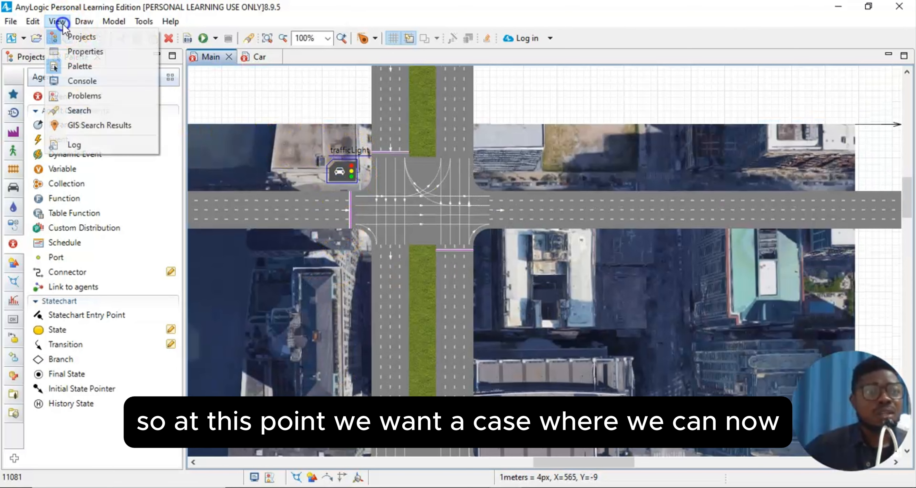
left_click(97, 56)
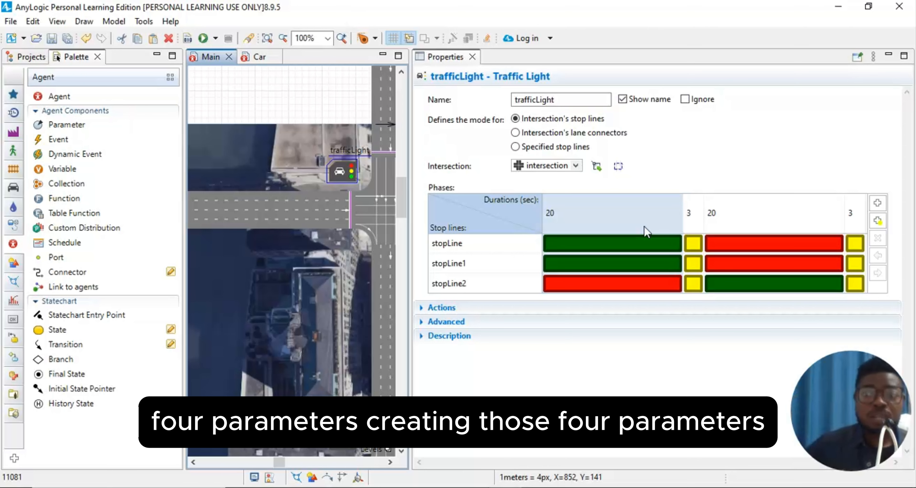
left_click(633, 225)
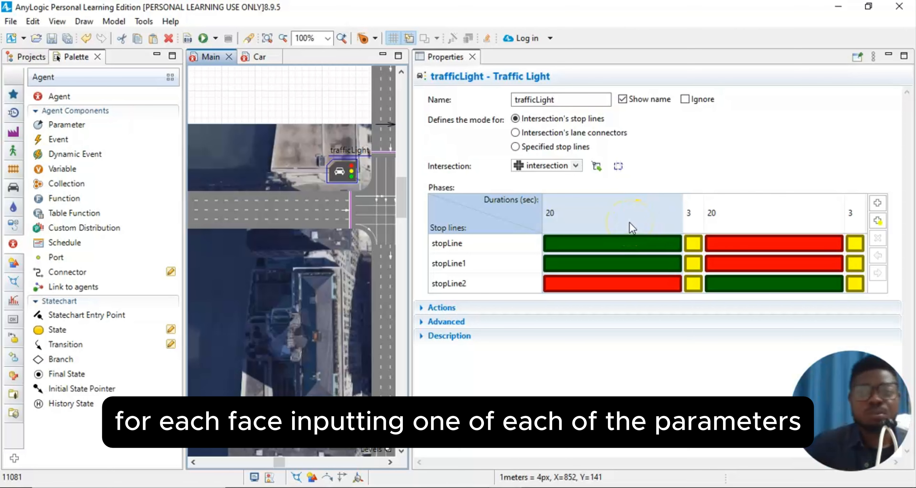
- Set trafficLight's first phase duration to parameter p1
left_click(613, 211)
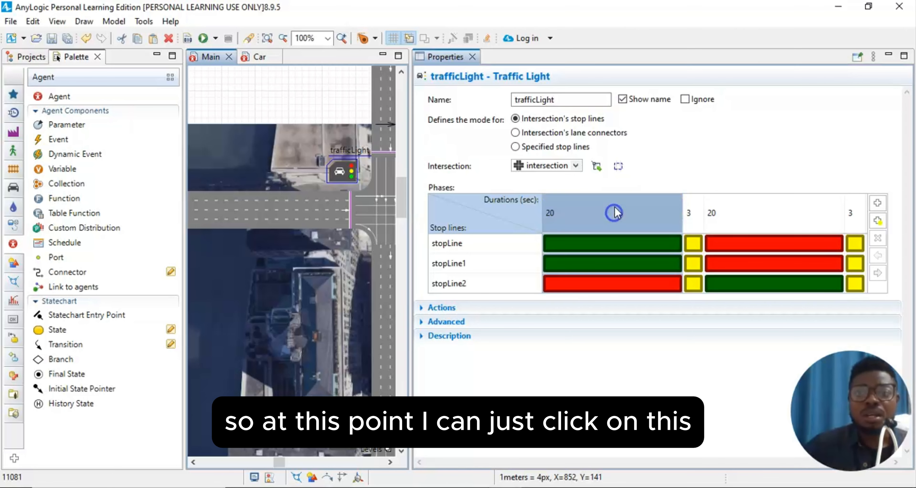
left_click(672, 215)
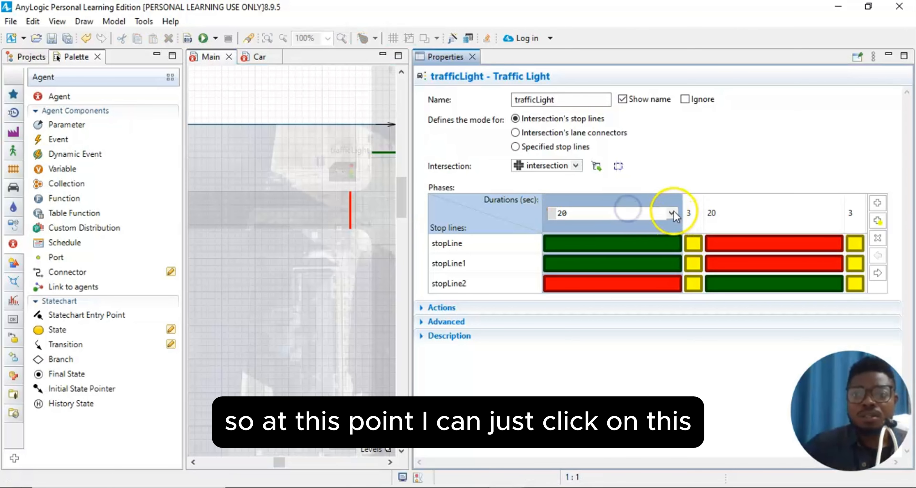
left_click(673, 213)
left_click(597, 227)
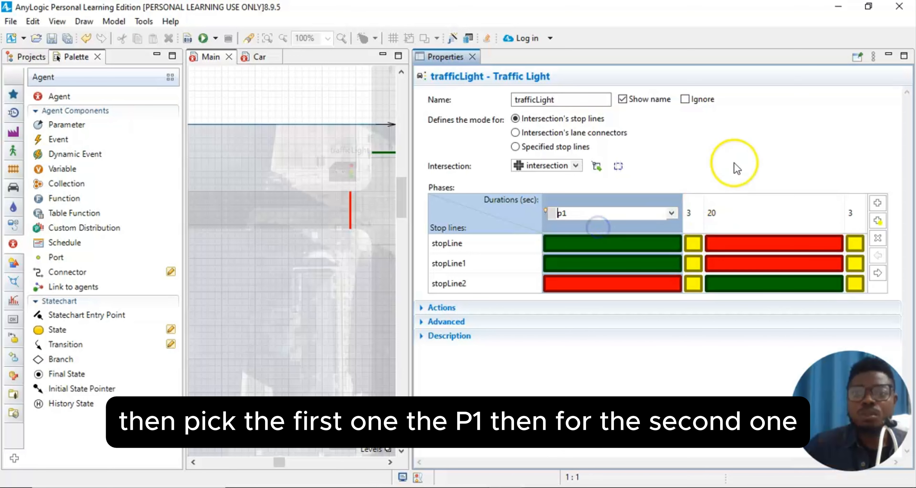
left_click(754, 146)
- Set the third phase duration to parameter p2 and close Properties
left_click(745, 218)
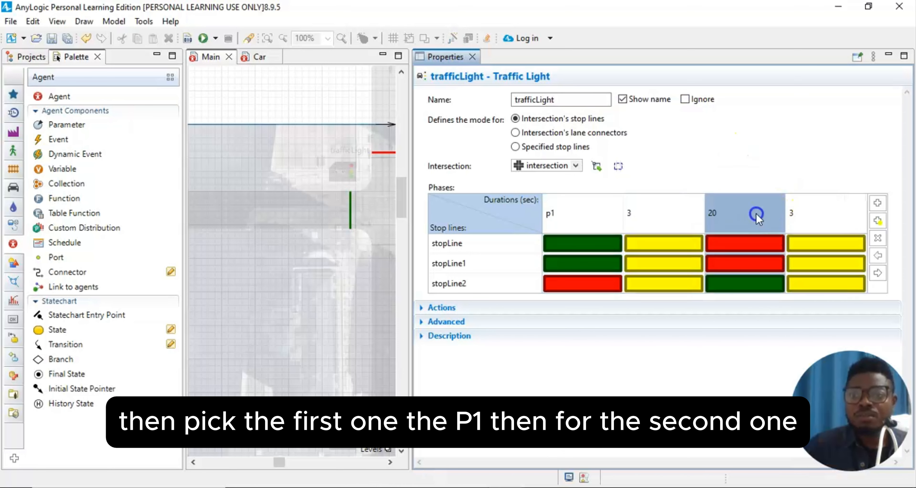
left_click(756, 215)
left_click(775, 213)
left_click(743, 236)
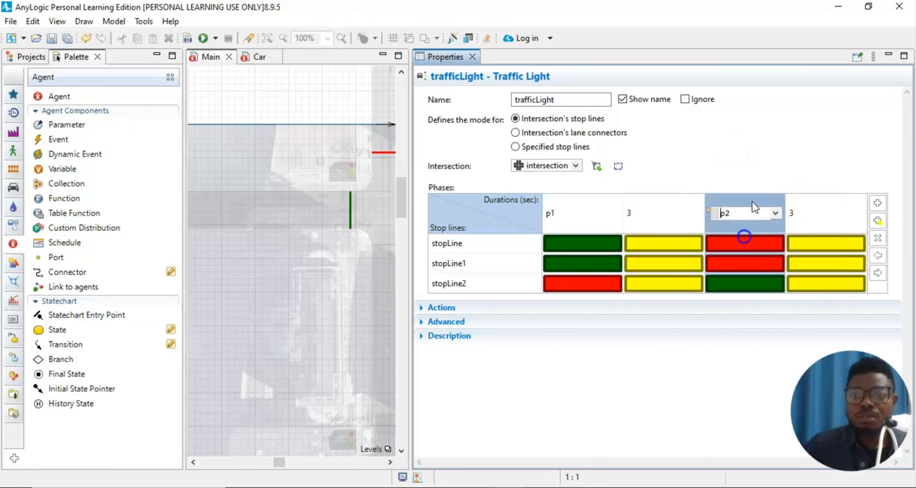
left_click(750, 162)
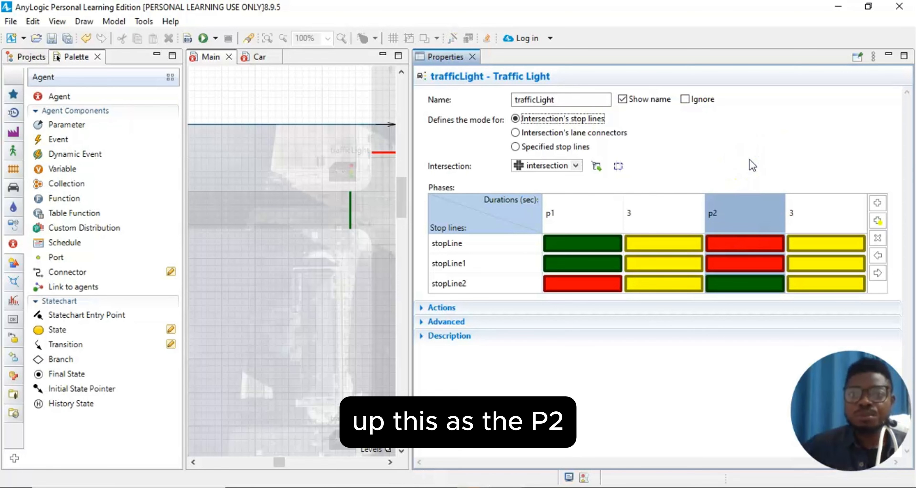
left_click(473, 57)
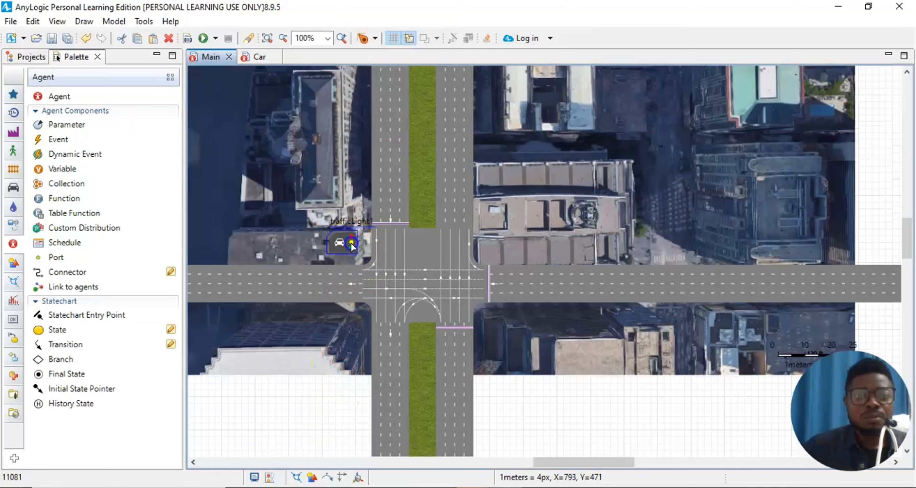
- Show trafficLight1's Properties and set its first phase duration to p3
left_click(57, 21)
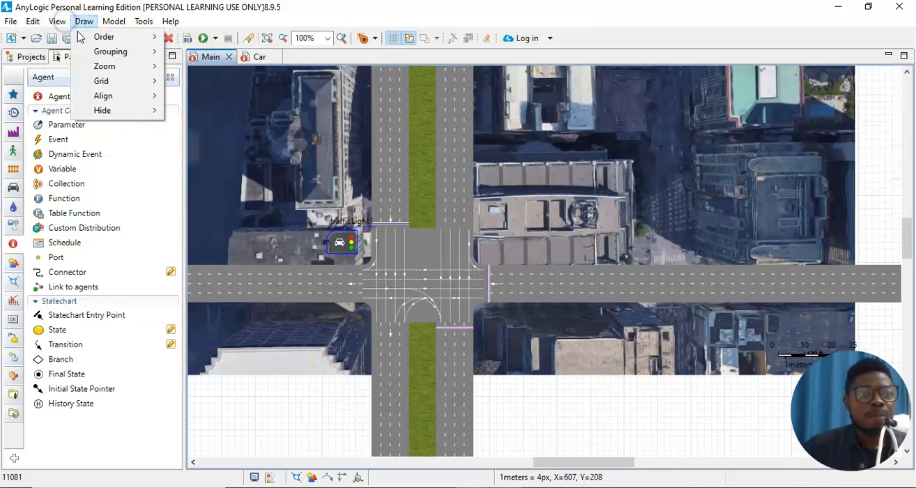
left_click(79, 66)
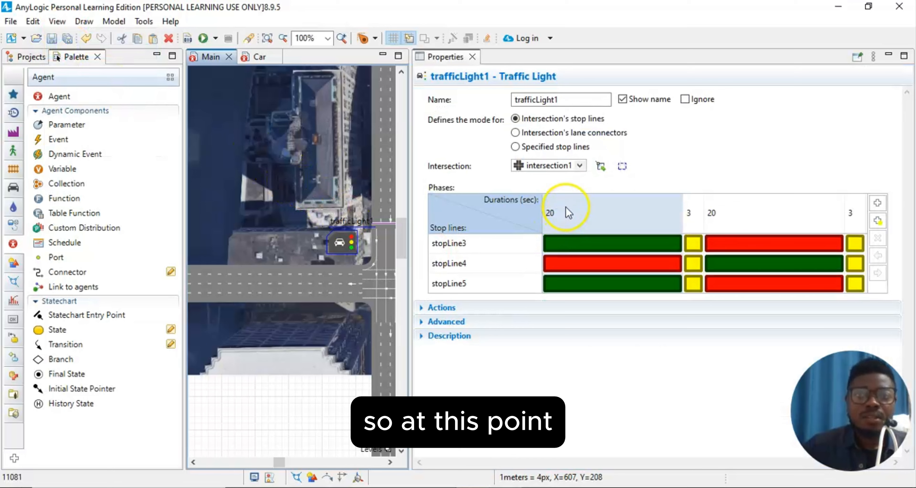
left_click(629, 217)
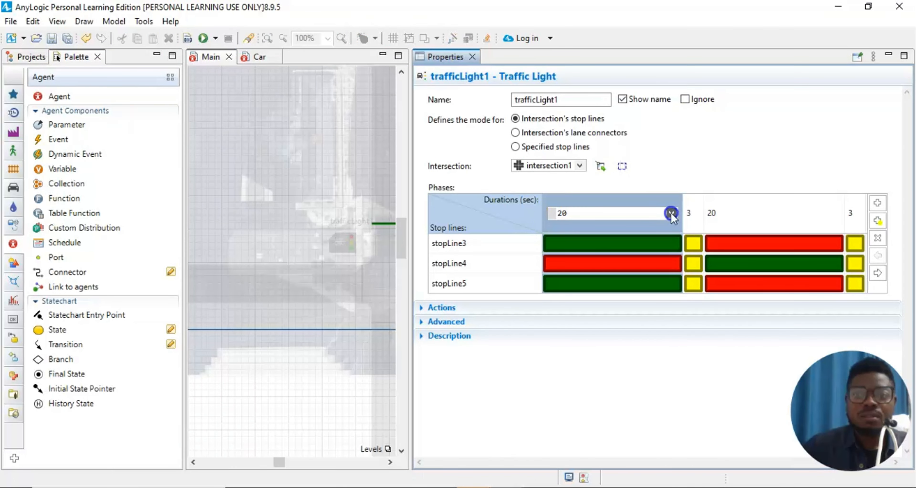
left_click(670, 213)
left_click(583, 251)
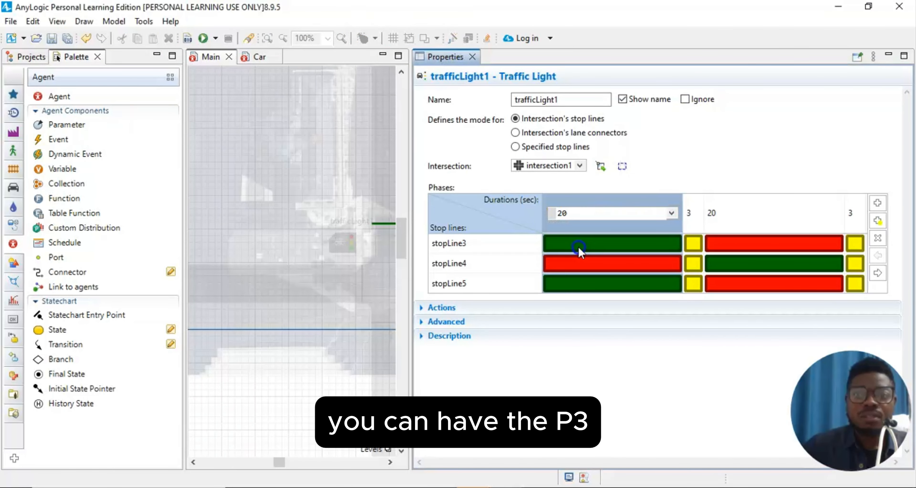
- Set trafficLight1's third phase duration to parameter p4
left_click(767, 216)
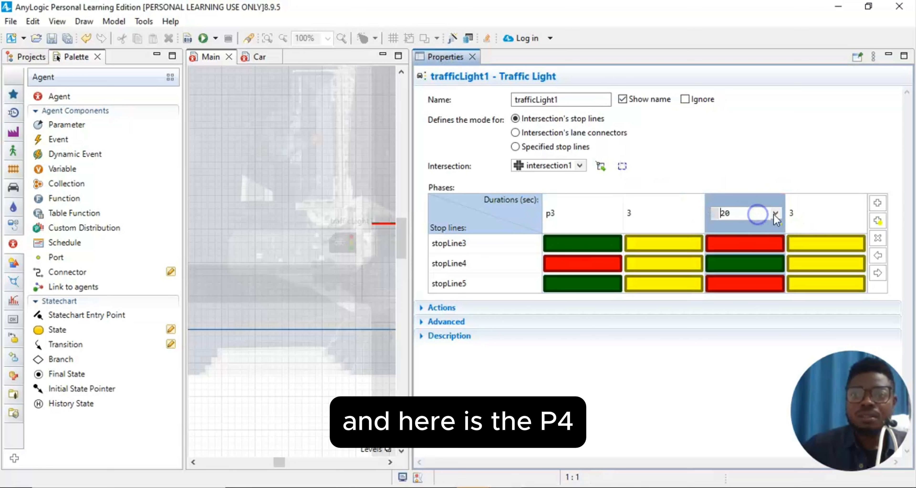
left_click(774, 213)
left_click(729, 264)
left_click(779, 115)
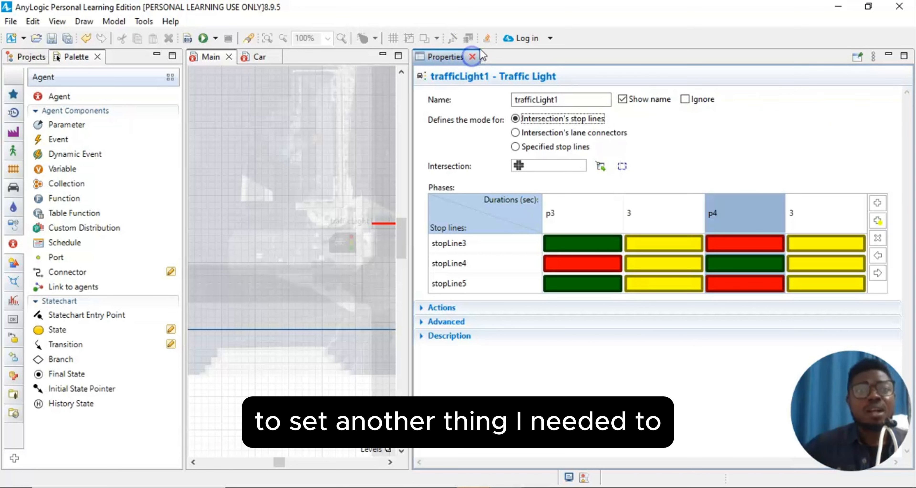
- Close trafficLight1's Properties panel so the intersection map fills the editor
left_click(473, 57)
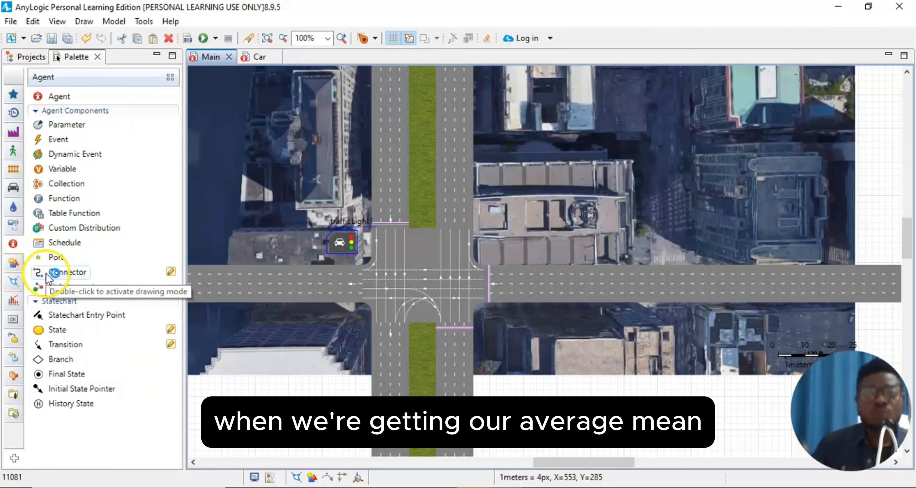
left_click(48, 275)
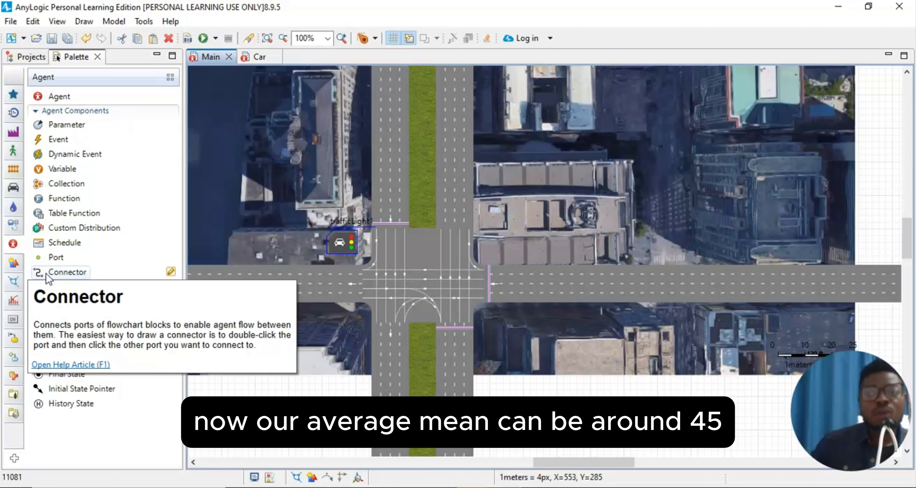
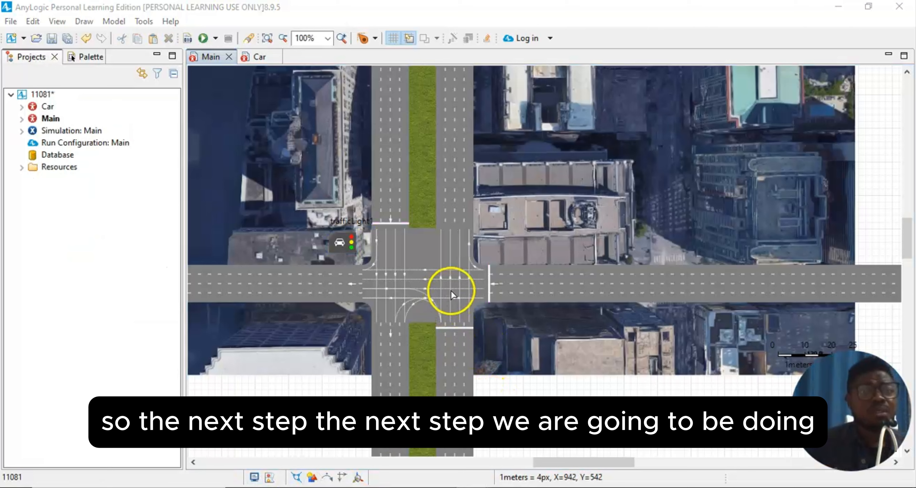
- From the project's context menu, create a new experiment of type Optimization
right_click(31, 93)
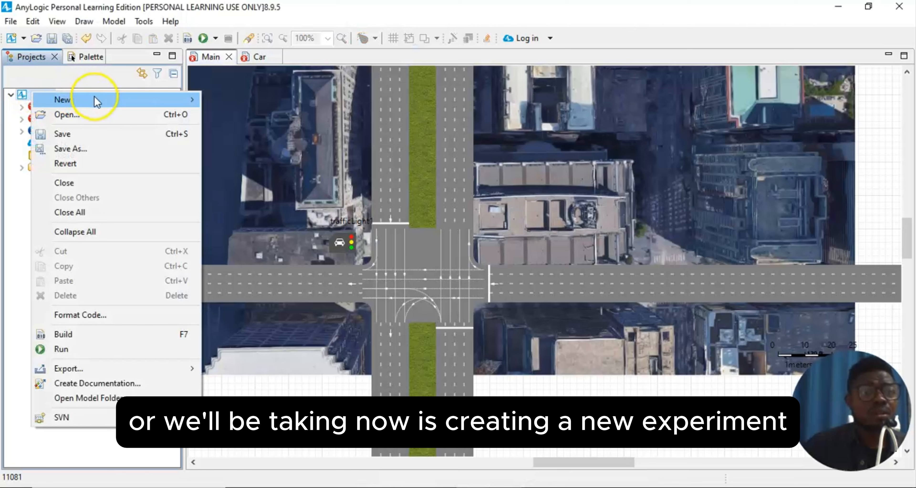
mouse_move(95, 97)
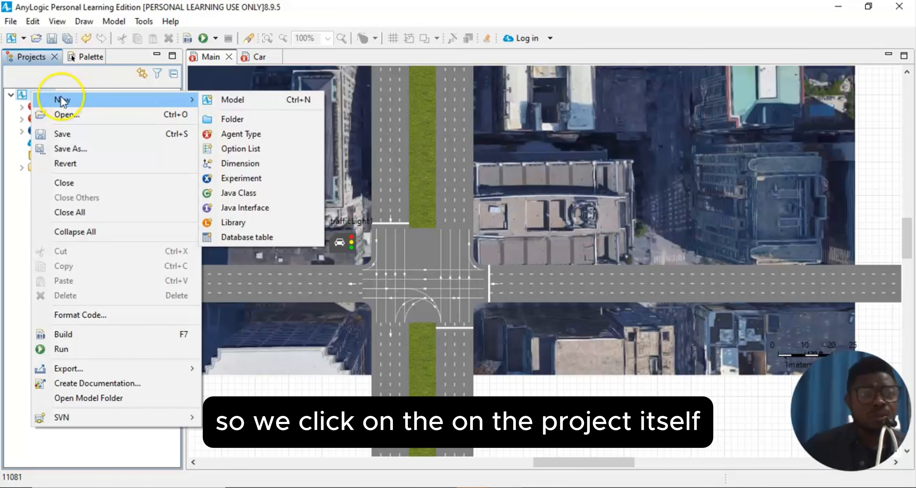
left_click(23, 96)
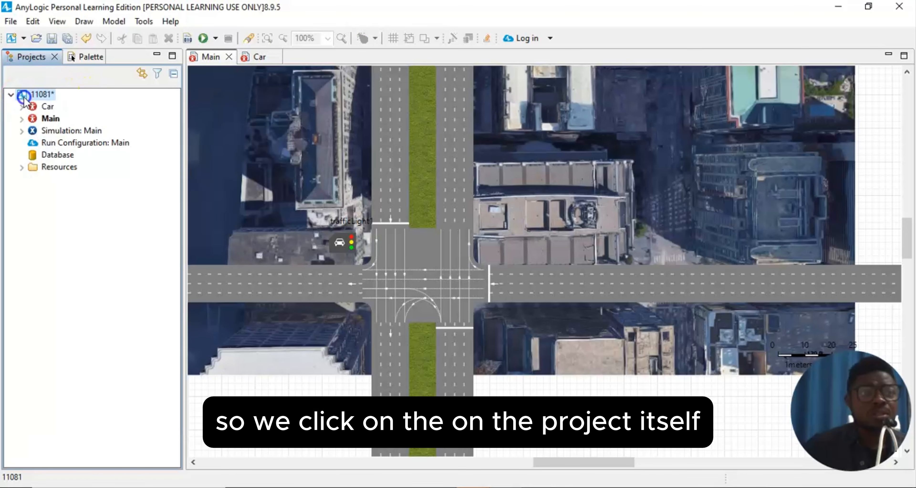
right_click(39, 93)
mouse_move(127, 102)
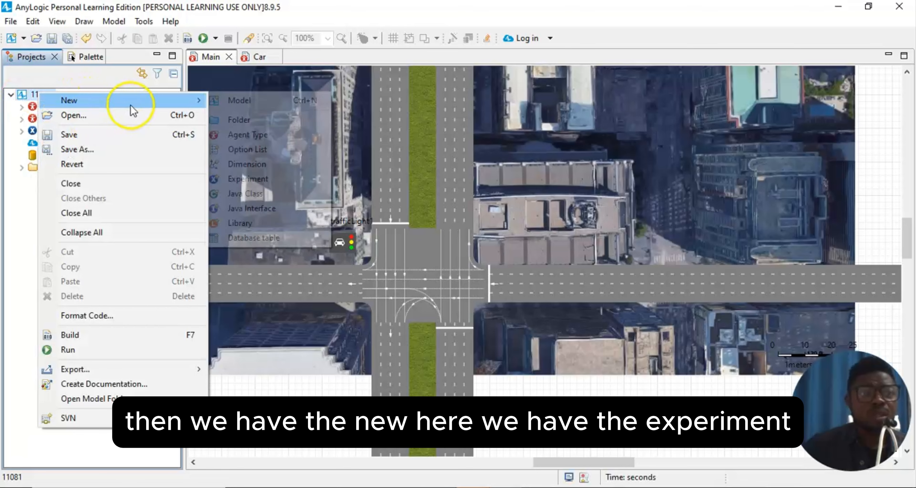
left_click(242, 180)
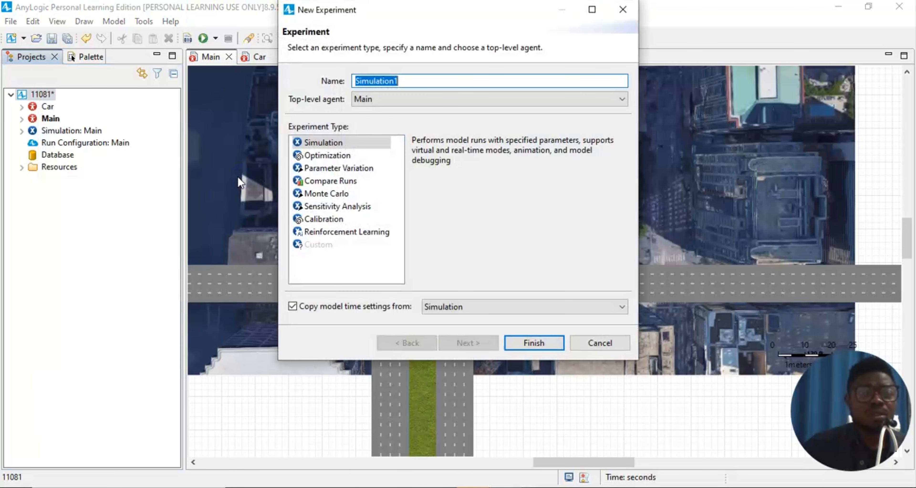
left_click(302, 156)
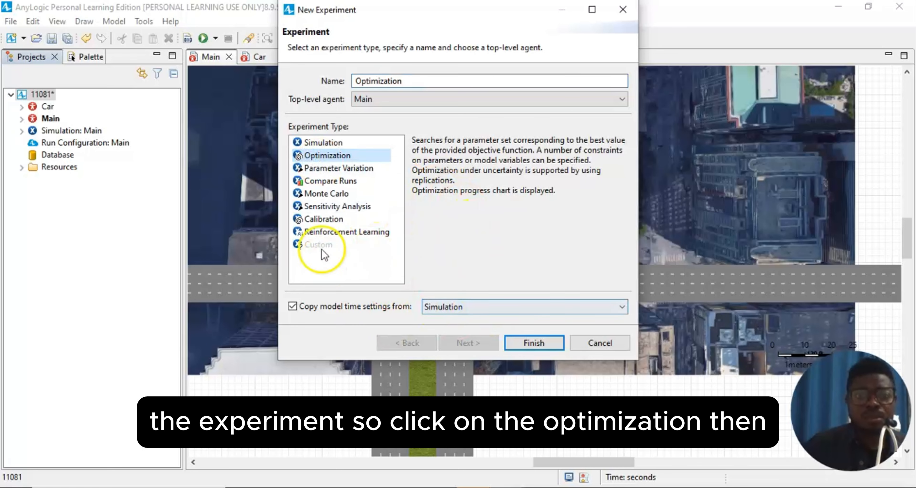
- Finish creating the Optimization experiment and expand its Parameters list showing p1–p4 at 30
left_click(550, 343)
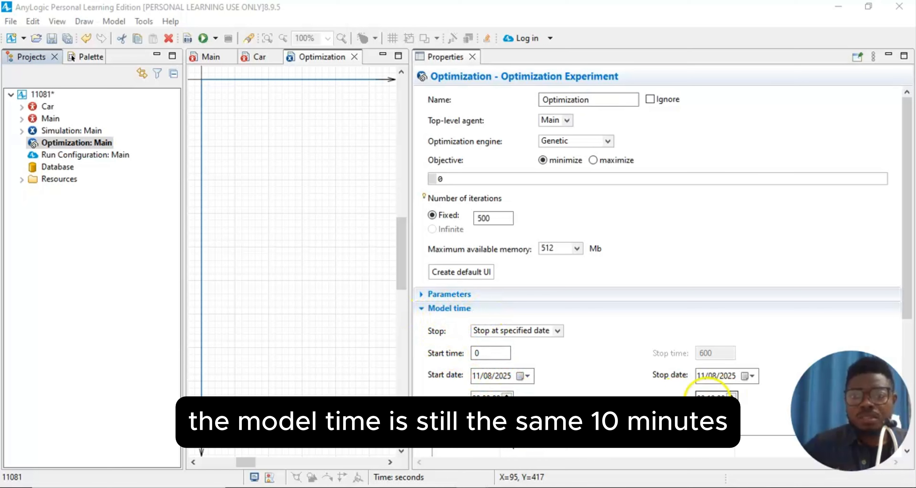
left_click(452, 295)
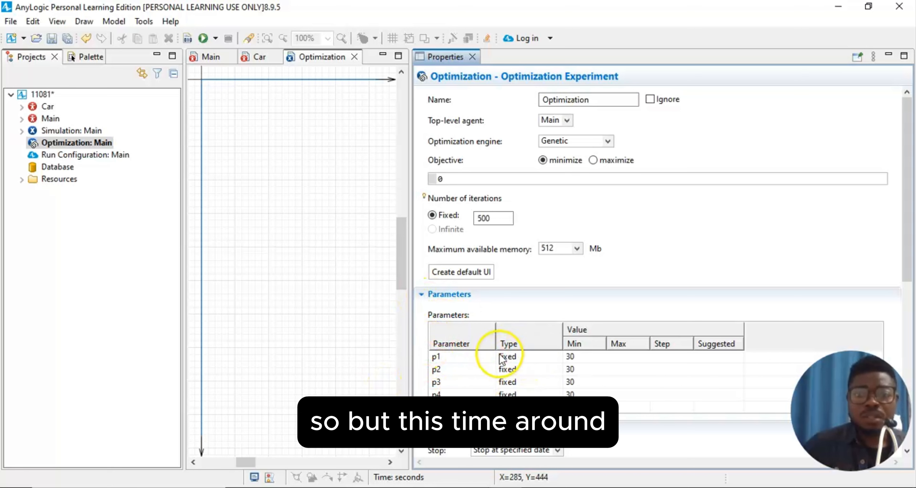
- Change the type of parameters p1, p2, p3 and p4 to discrete
left_click(523, 353)
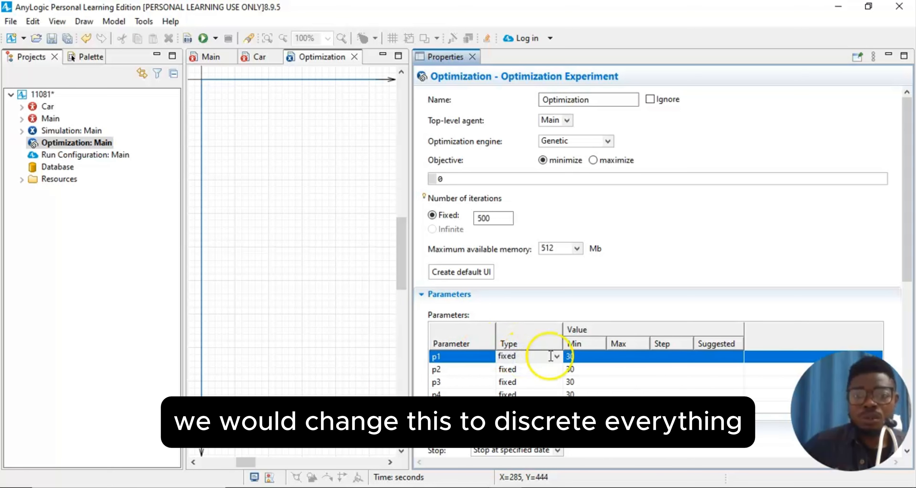
left_click(557, 355)
left_click(531, 387)
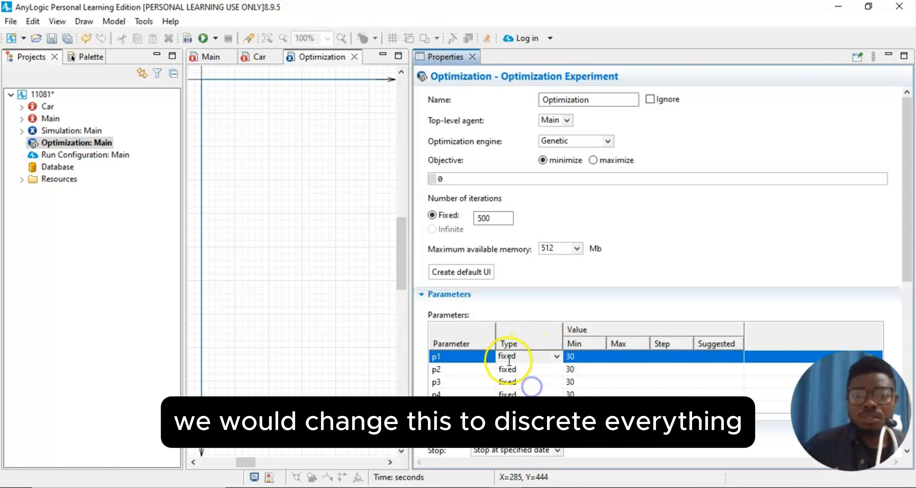
left_click(548, 369)
left_click(555, 369)
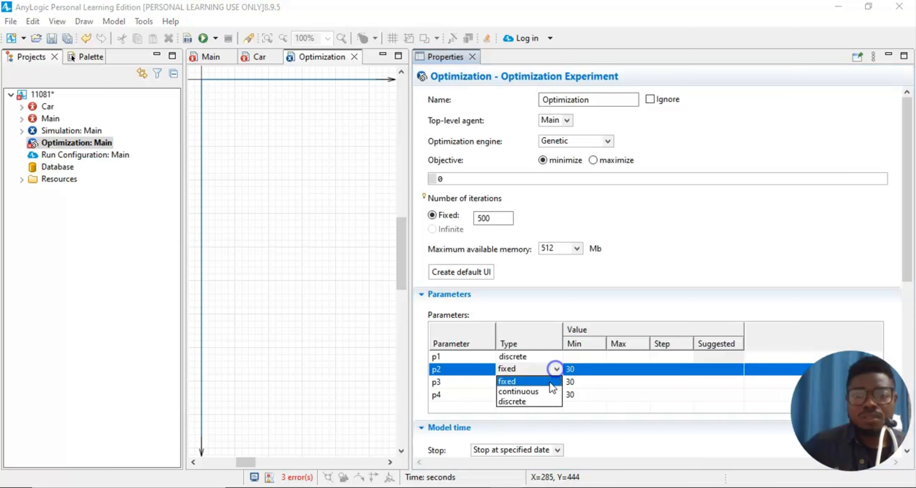
left_click(538, 402)
left_click(551, 381)
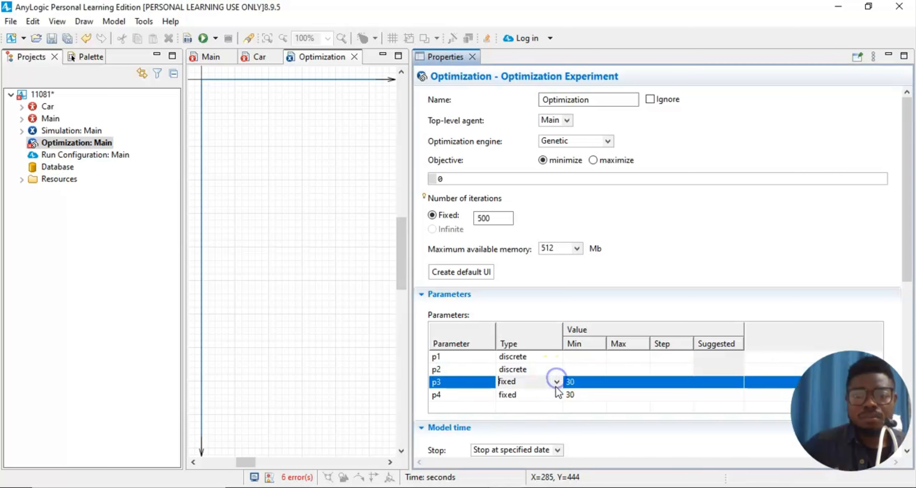
left_click(555, 381)
left_click(535, 413)
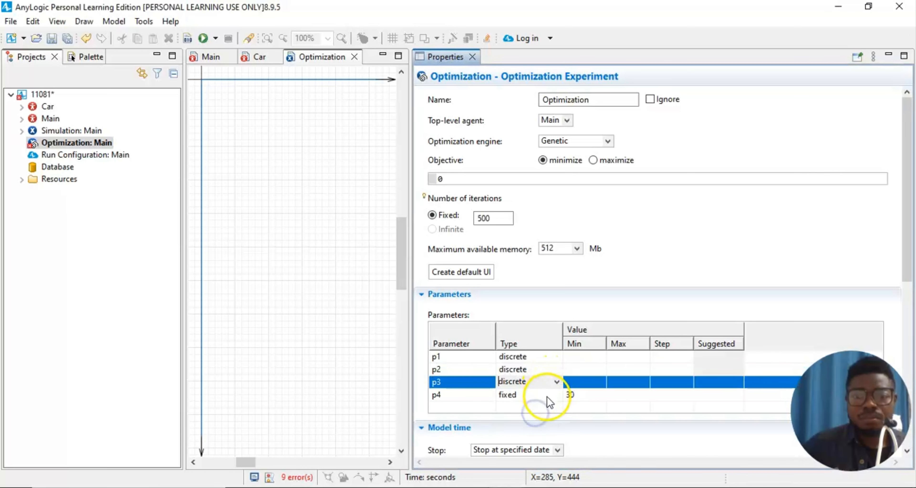
left_click(550, 394)
left_click(553, 395)
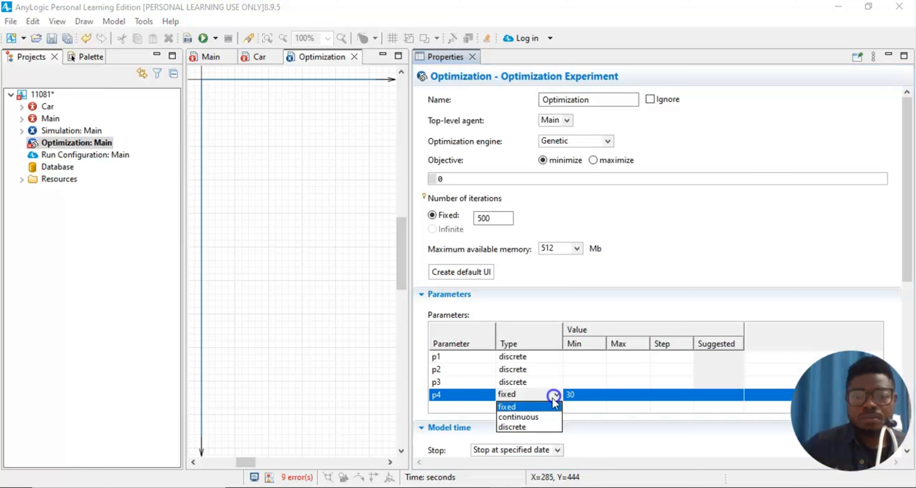
left_click(534, 427)
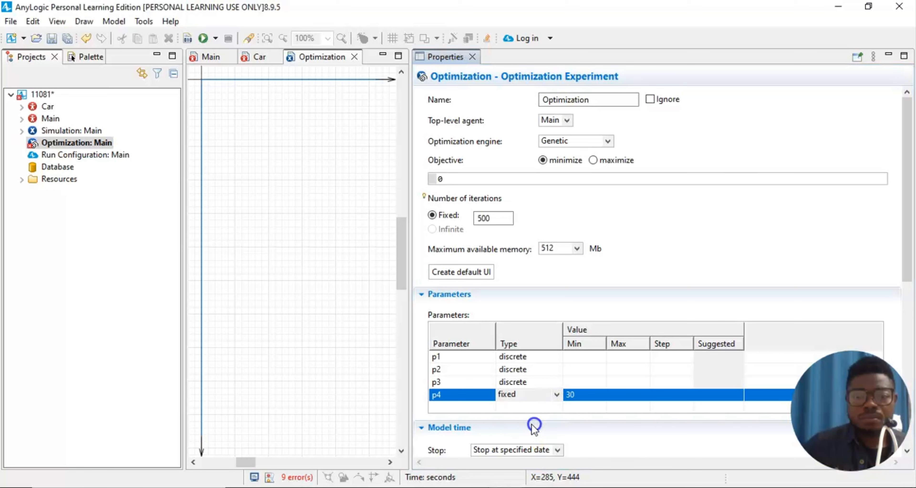
- Enter a minimum value of 10 for parameters p1–p4
left_click(583, 353)
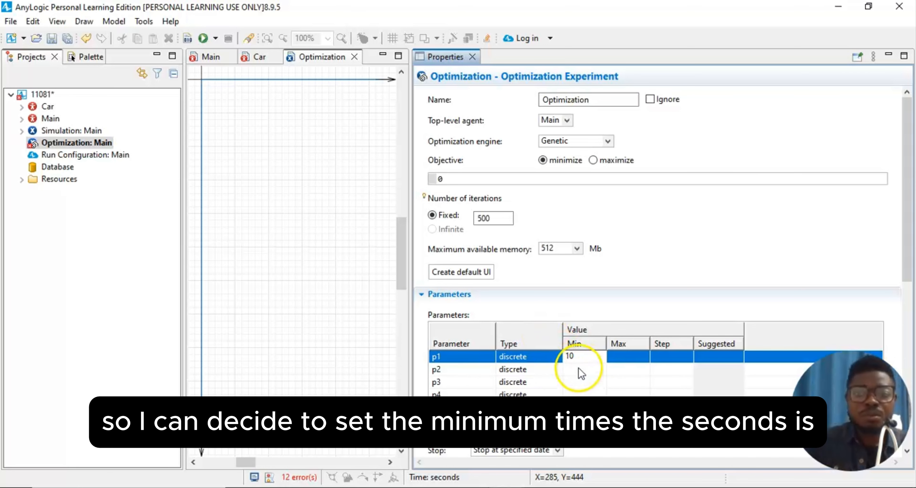
left_click(571, 368)
type("10")
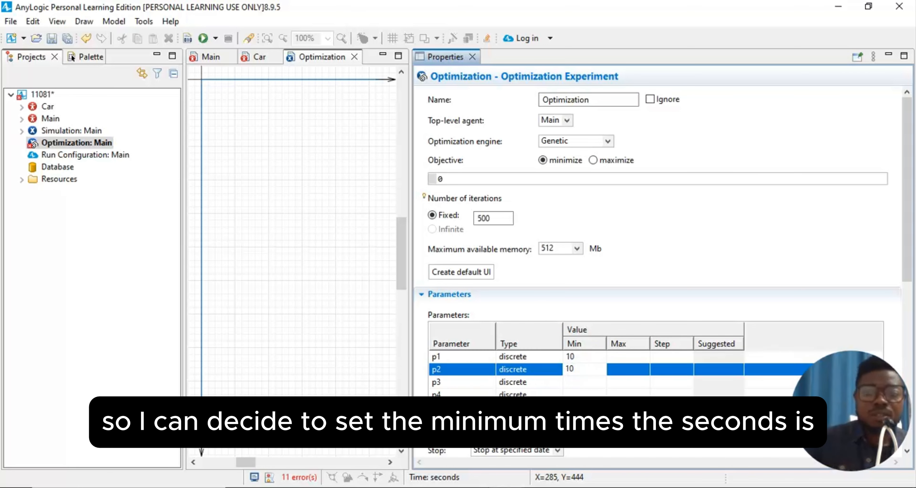
left_click(574, 382)
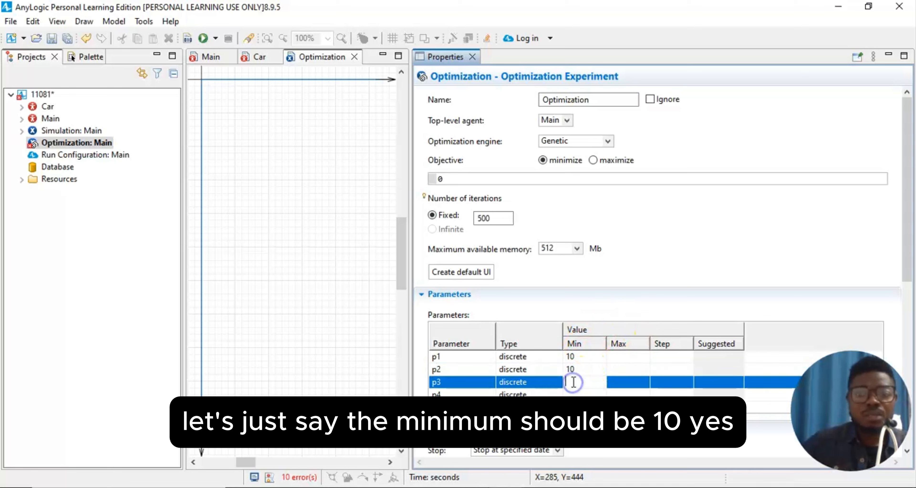
type("10")
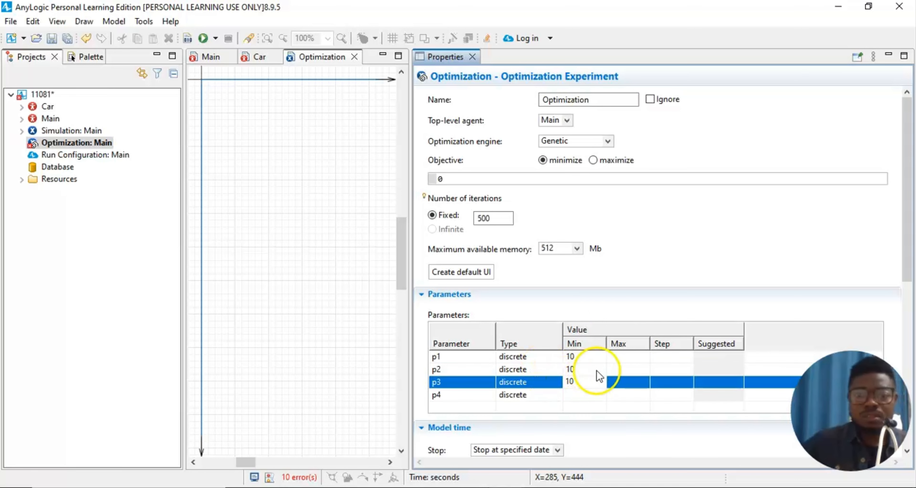
left_click(568, 394)
type("10")
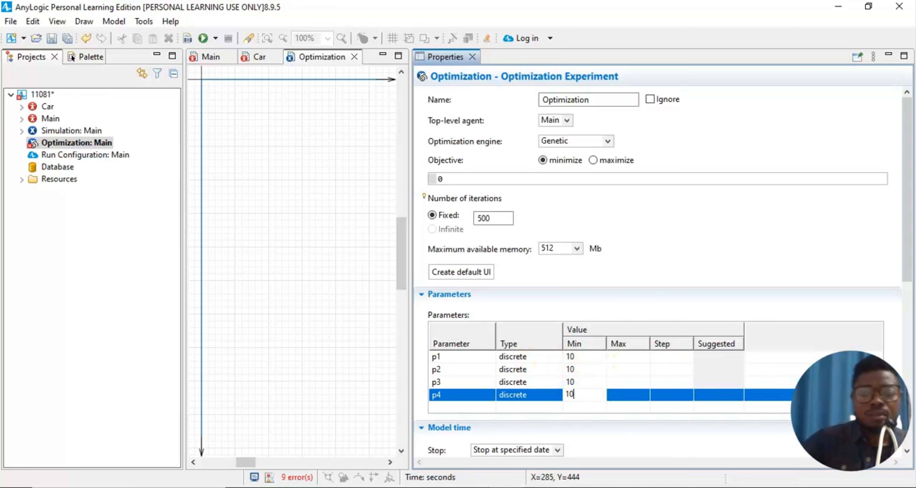
- Enter a maximum value of 35 for parameters p1–p4
left_click(634, 356)
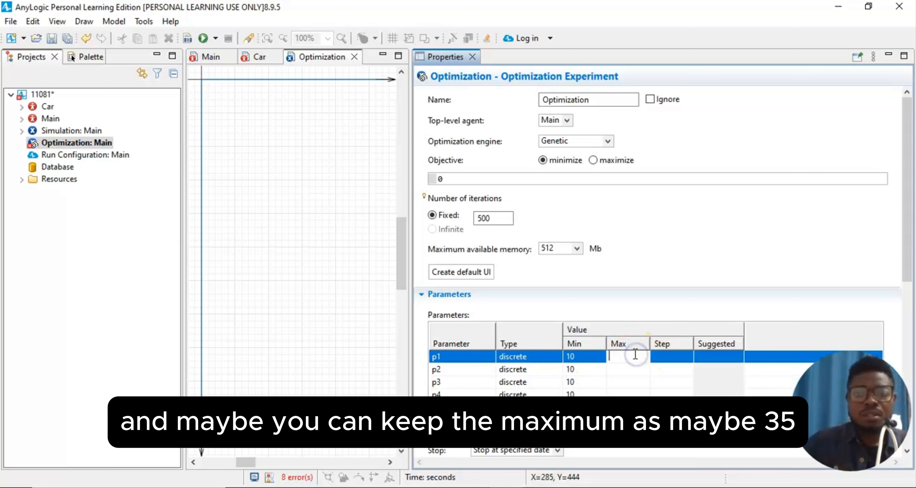
type("3")
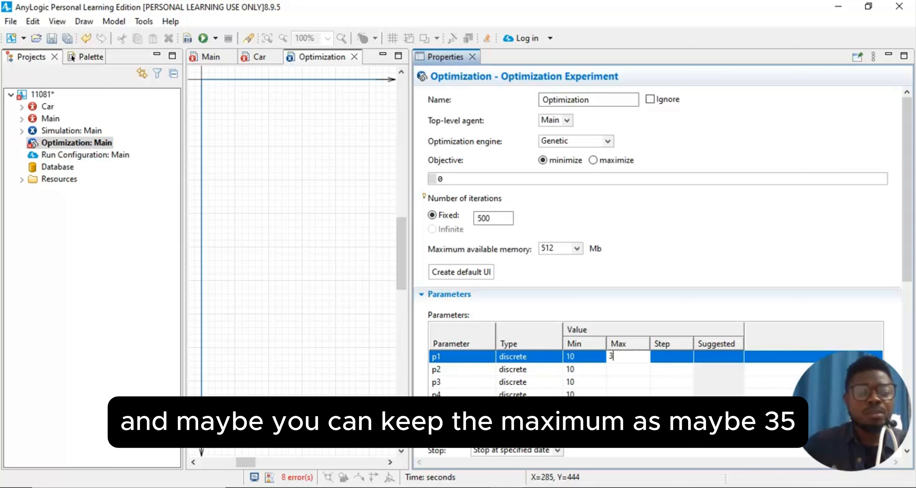
type("5")
left_click(629, 370)
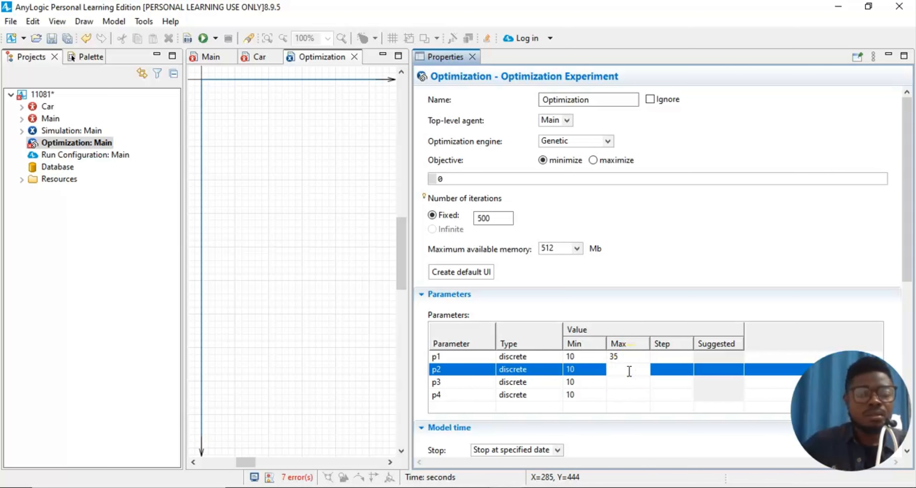
type("35")
left_click(625, 382)
type("3")
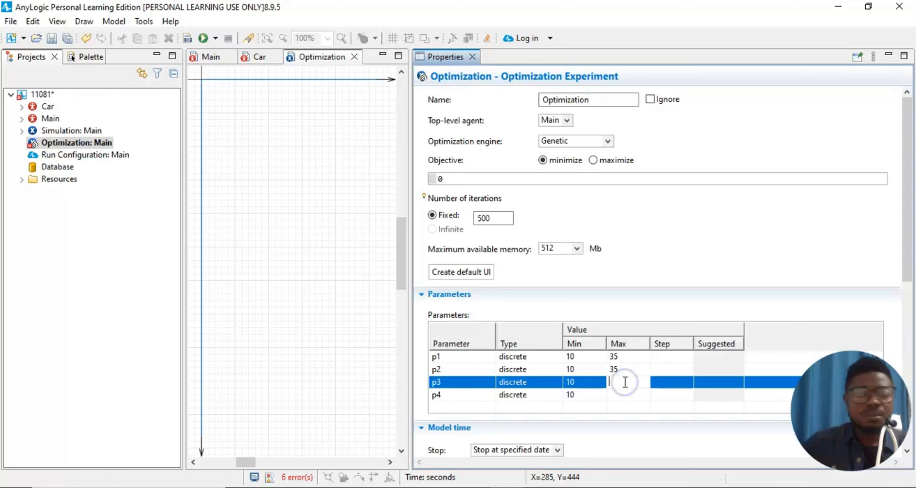
type("5")
left_click(621, 393)
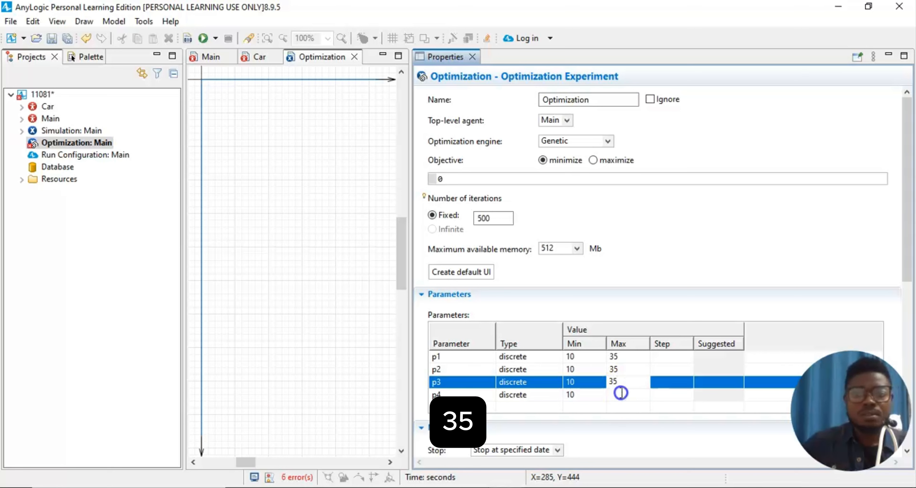
type("35")
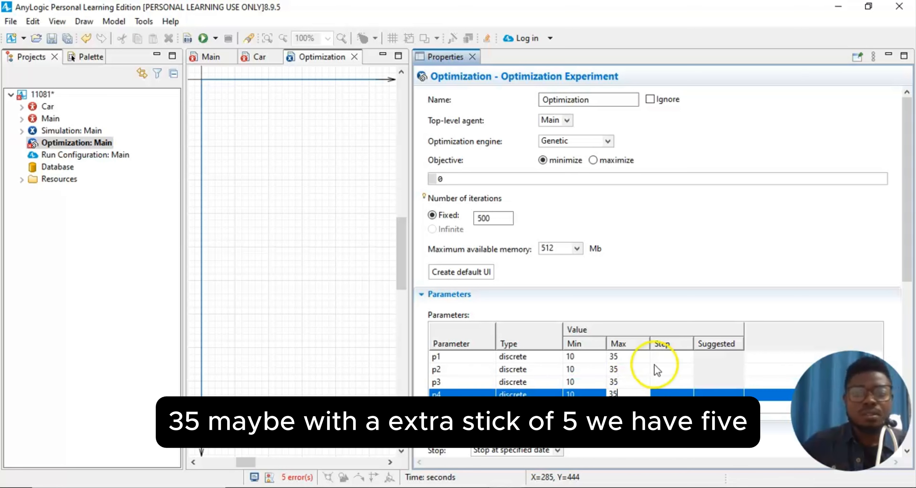
- Give p1–p4 a step of 5, clearing the errors, and collapse the Parameters section
left_click(664, 355)
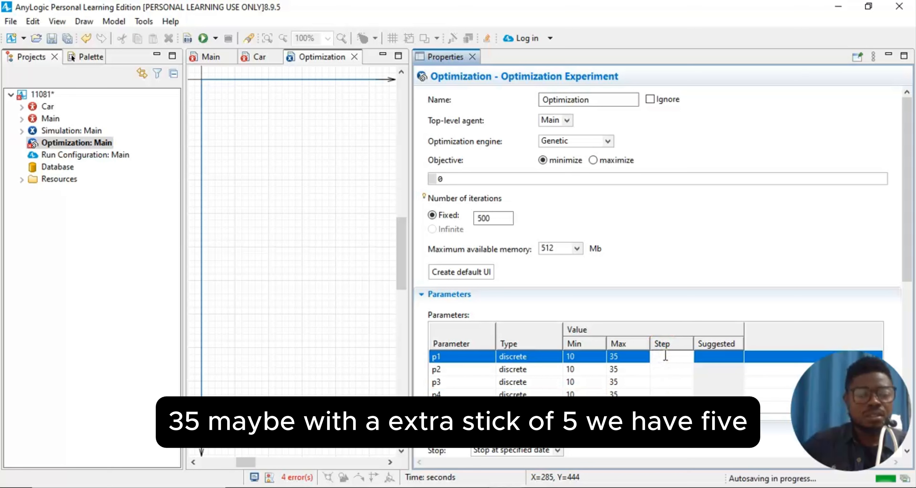
left_click(664, 368)
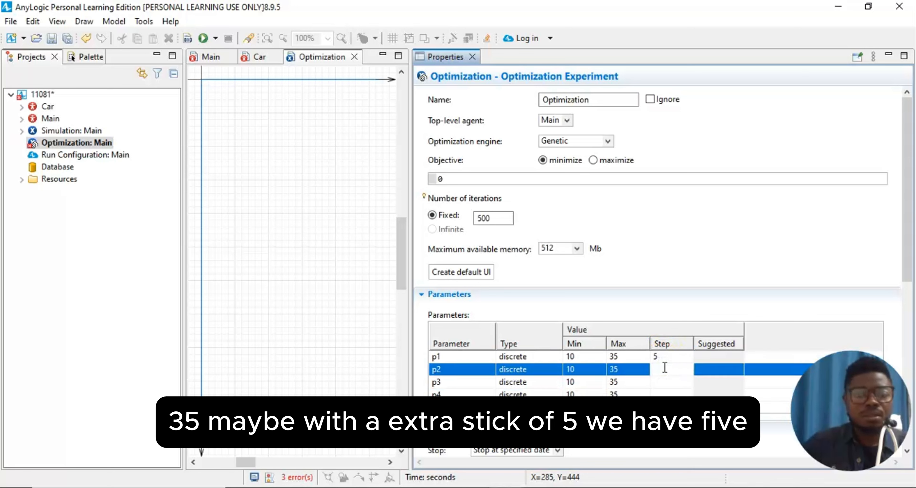
type("5")
left_click(662, 382)
type("5")
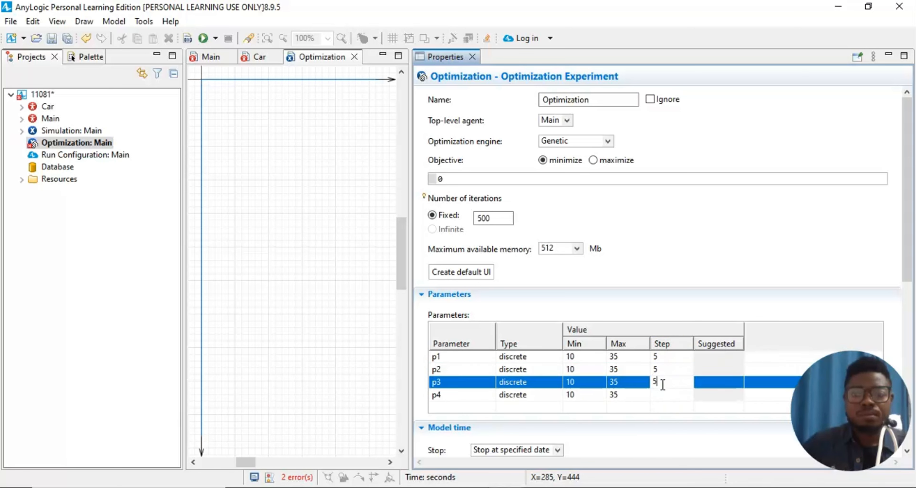
left_click(662, 393)
type("5")
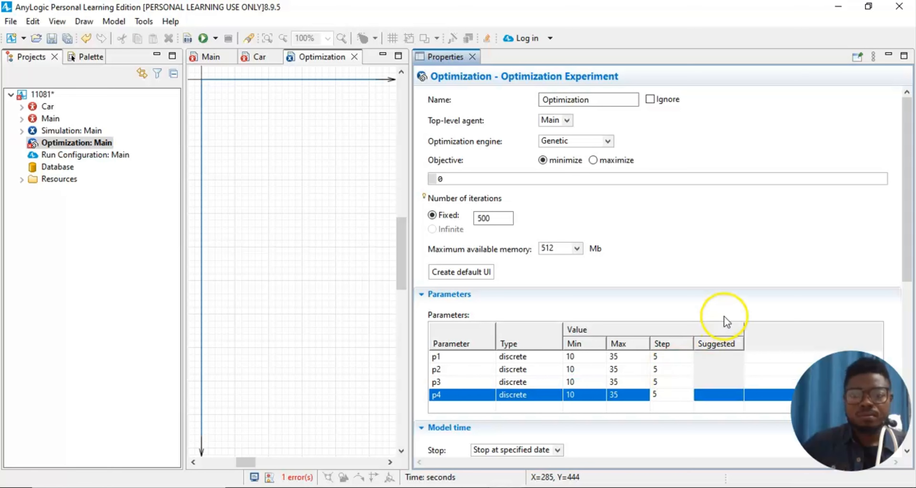
left_click(806, 239)
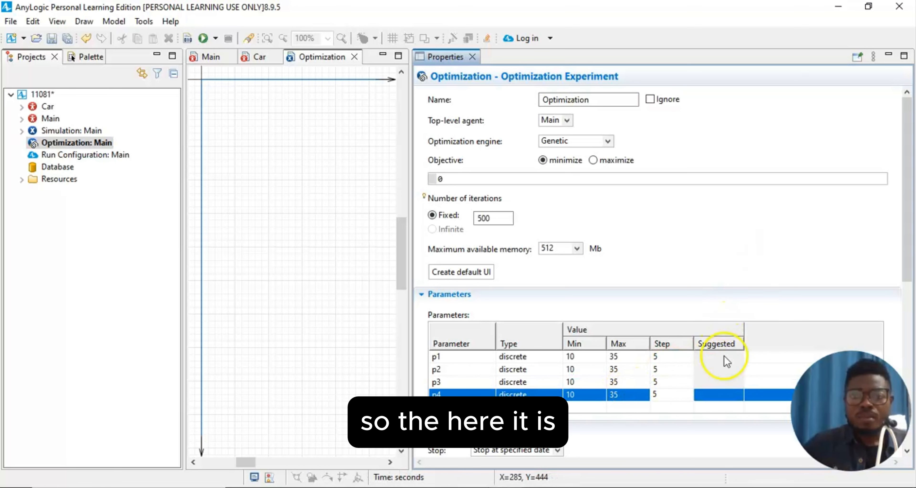
left_click(441, 295)
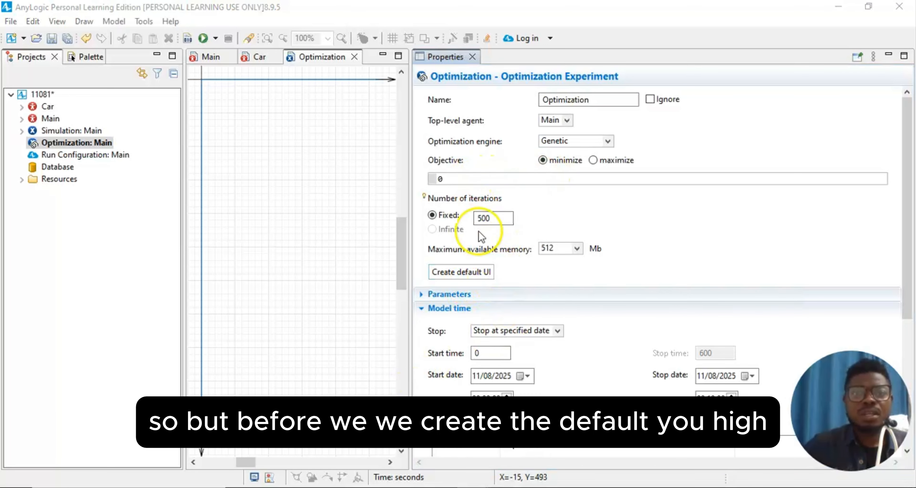
- Enter root.timeInModel.mean() as the objective expression to minimize
left_click(441, 178)
type("e")
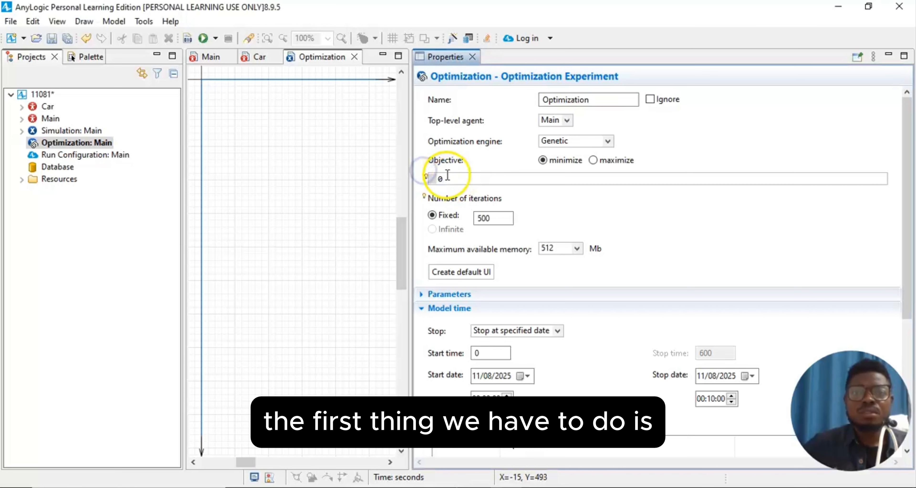
key("BackSpace")
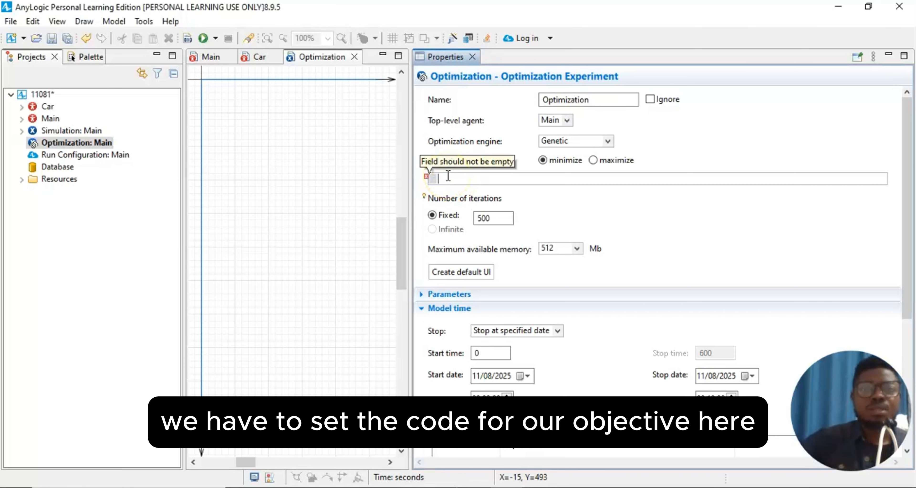
type("oot")
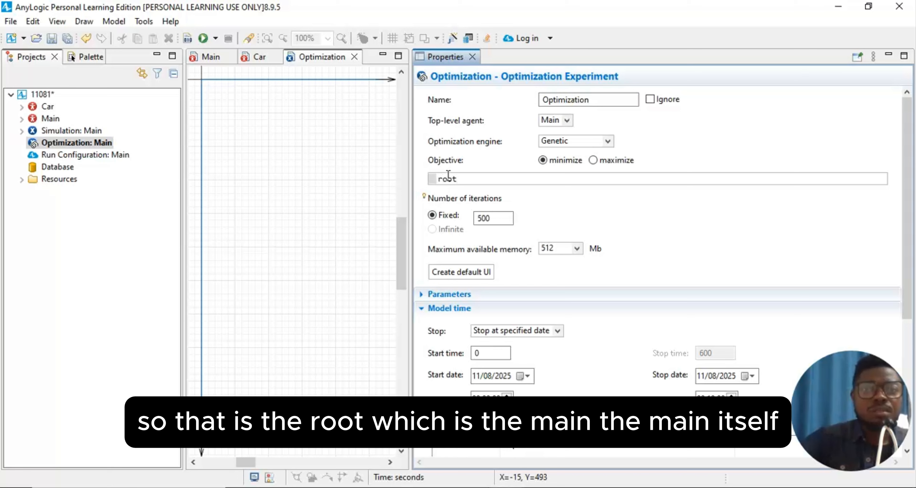
type(".")
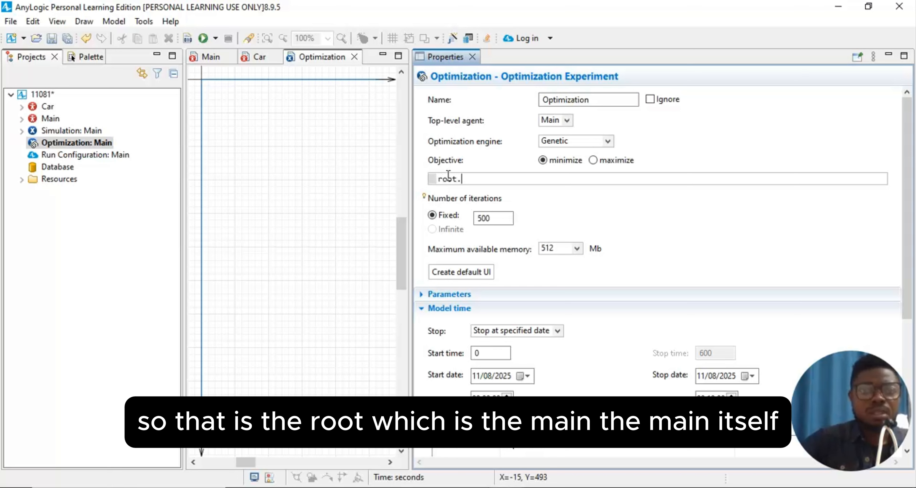
type("ti")
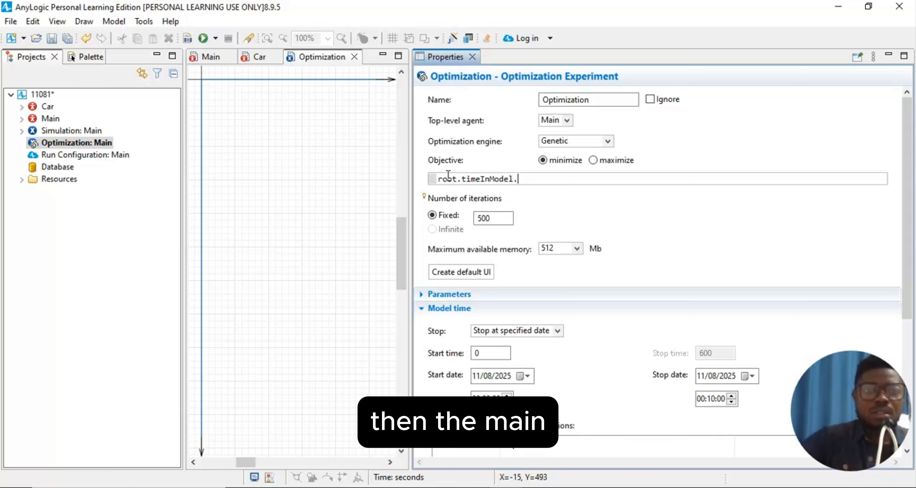
type("mean(")
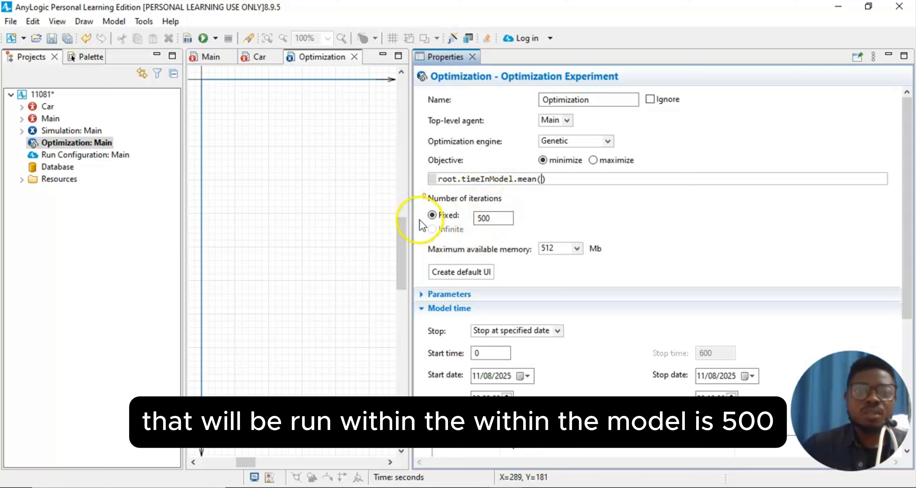
- Create the Optimization experiment's default UI and widen the editor to show the Best column
left_click(458, 272)
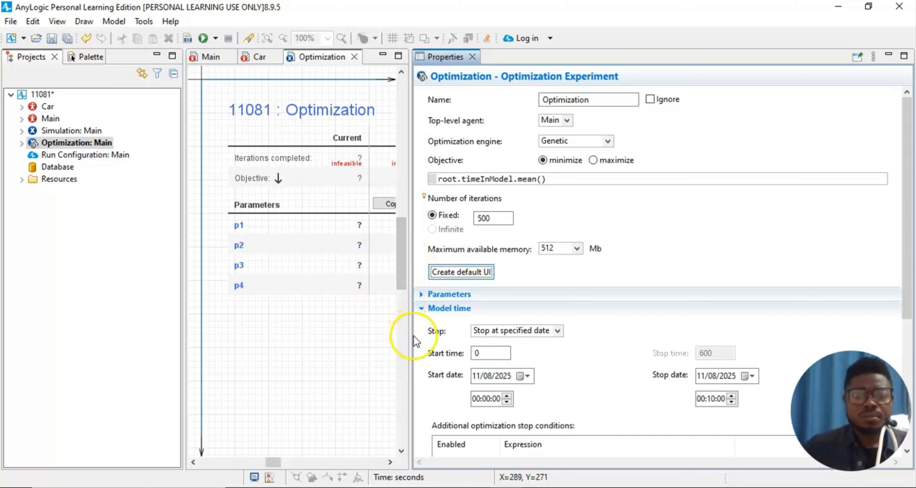
left_click_drag(409, 333, 729, 319)
mouse_move(432, 459)
left_mouse_down()
mouse_move(441, 459)
mouse_move(398, 459)
mouse_move(429, 457)
mouse_move(433, 443)
left_mouse_up()
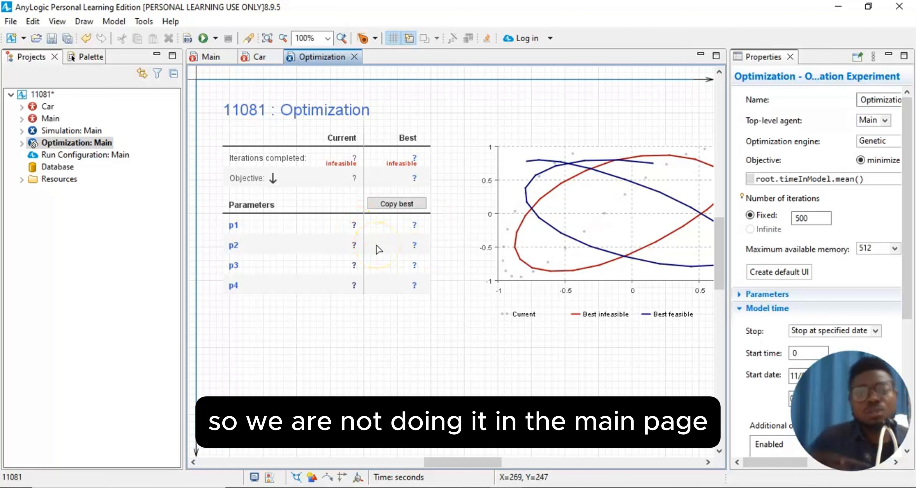
left_click(252, 148)
left_click(337, 58)
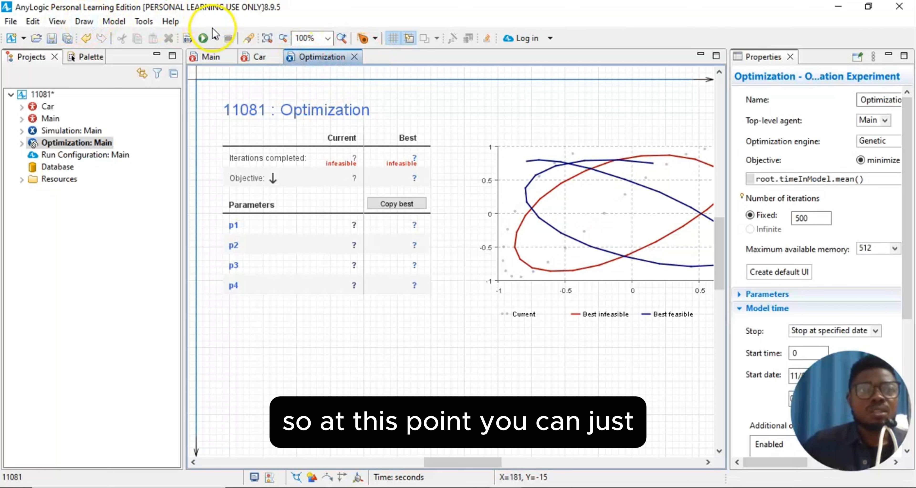
- Choose the Optimization experiment from the Run list and start the optimization
left_click(215, 38)
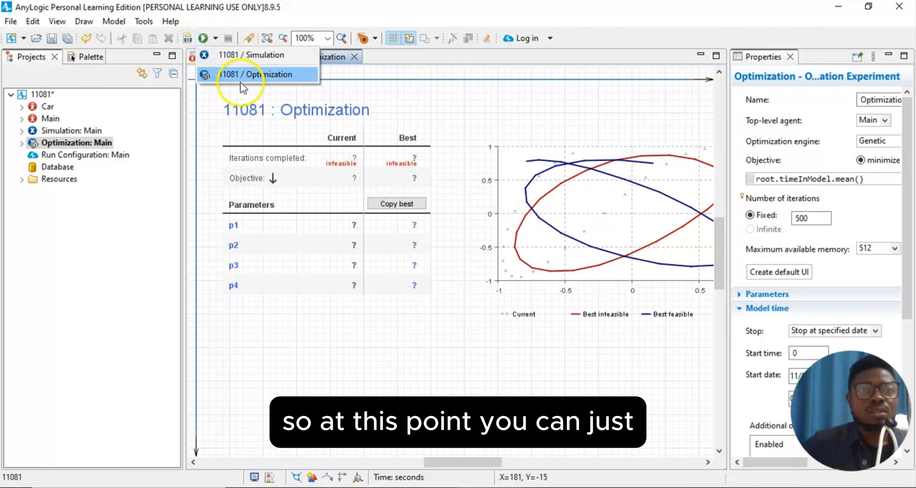
left_click(242, 77)
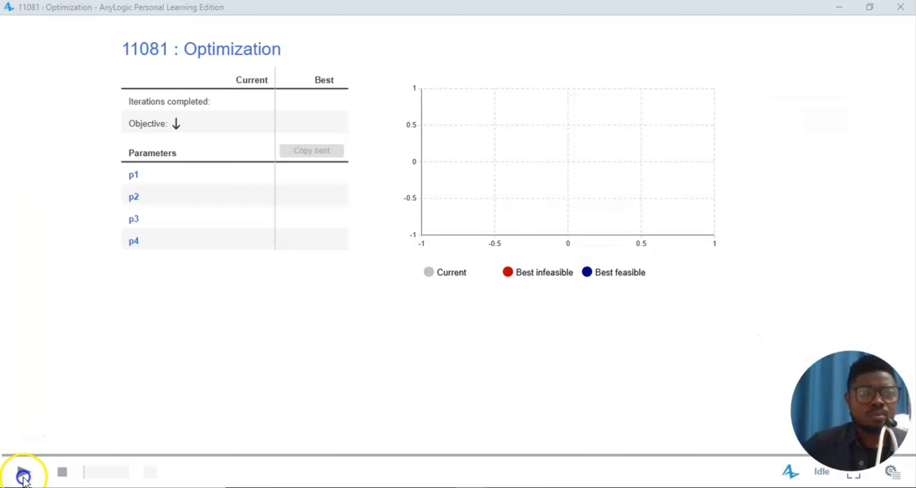
left_click(23, 477)
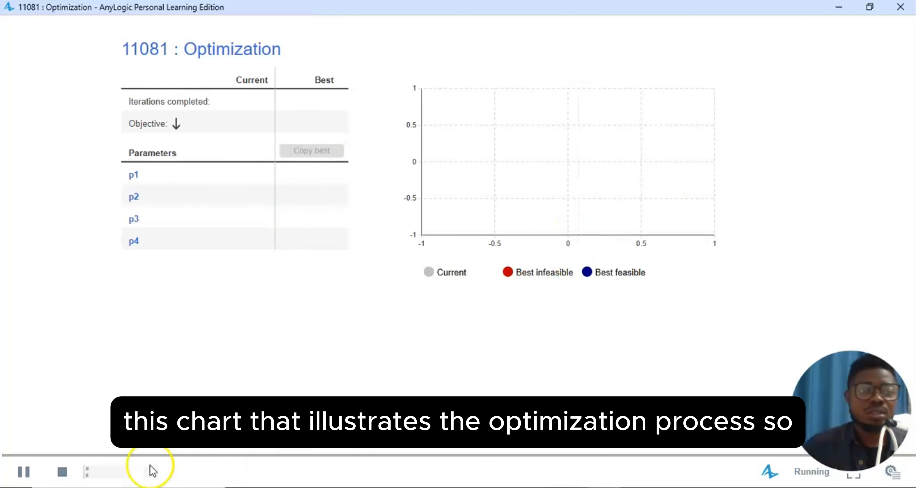
- Pause the run, then let the optimization finish with best objective 43.448
left_click(27, 472)
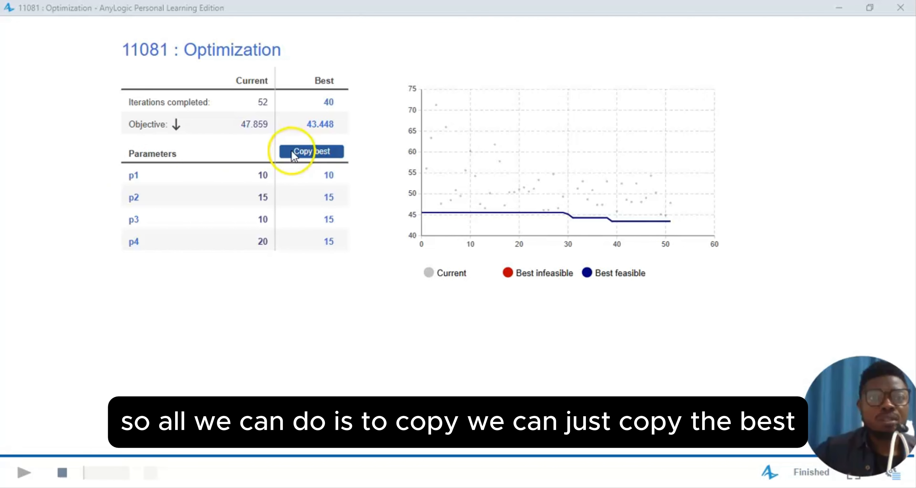
- Copy the best values (p1 10, p2 15, p3 15, p4 15) and close the optimization window
left_click(302, 153)
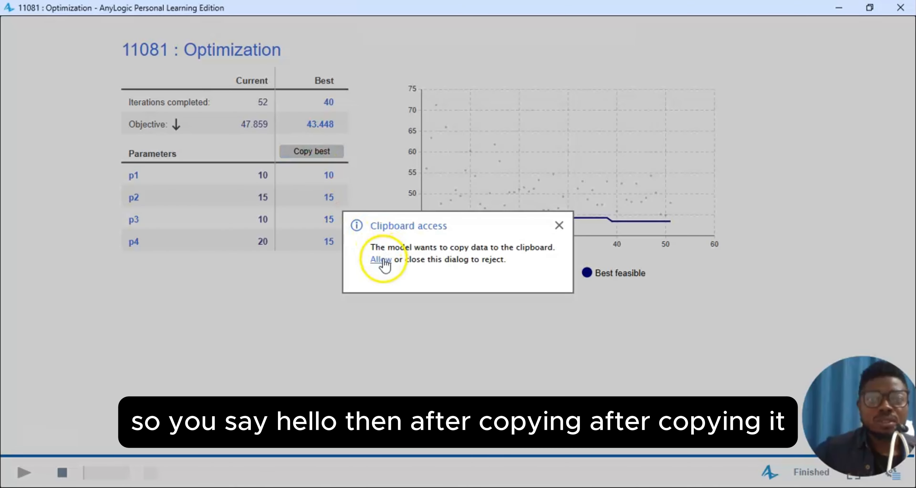
left_click(381, 260)
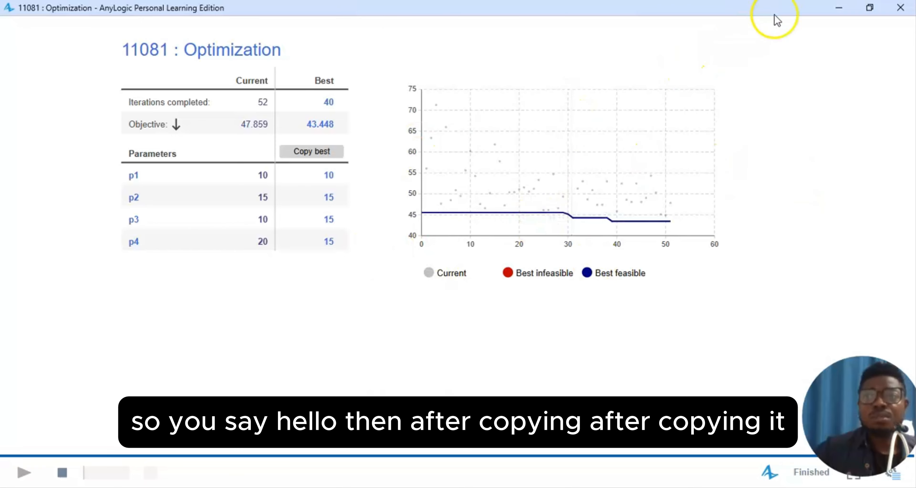
left_click(900, 8)
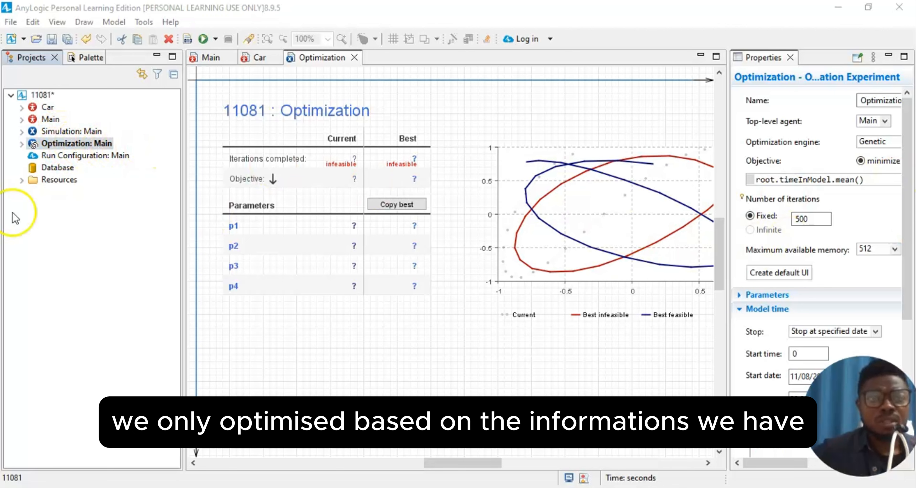
- Paste the copied values 10, 15, 15, 15 into Simulation: Main's p1–p4 parameters
left_click(75, 132)
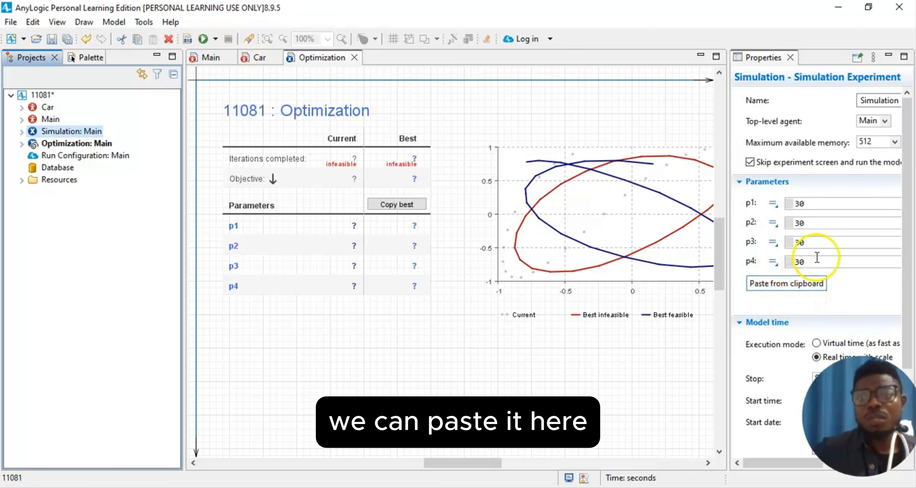
left_click(764, 284)
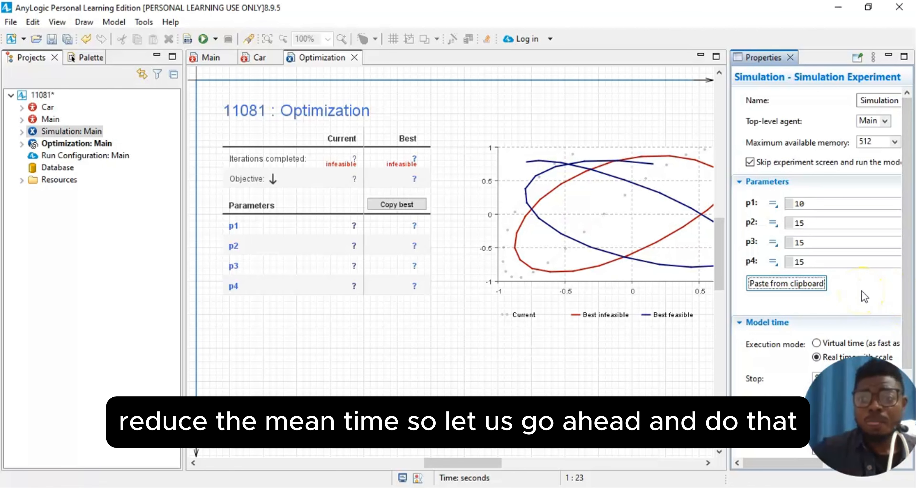
left_click_drag(730, 296, 697, 301)
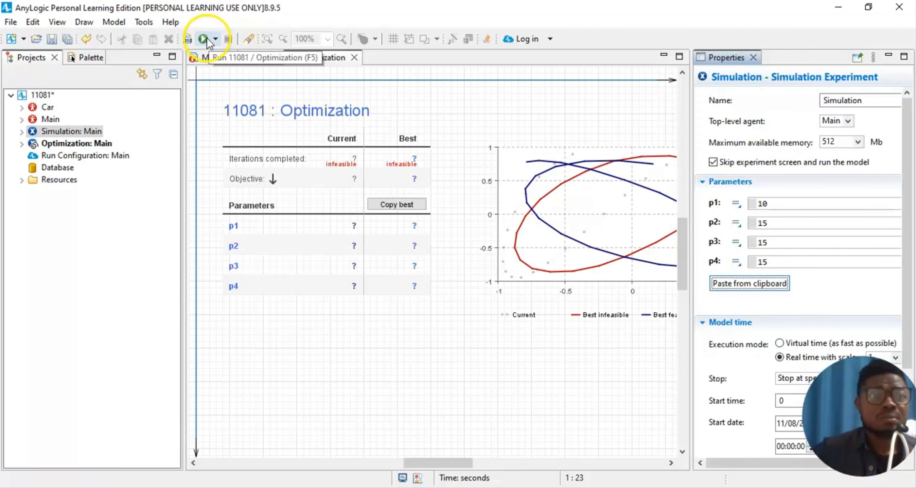
- Launch the 11081 / Simulation experiment, scroll to the flowchart, and raise the speed to x10
left_click(214, 39)
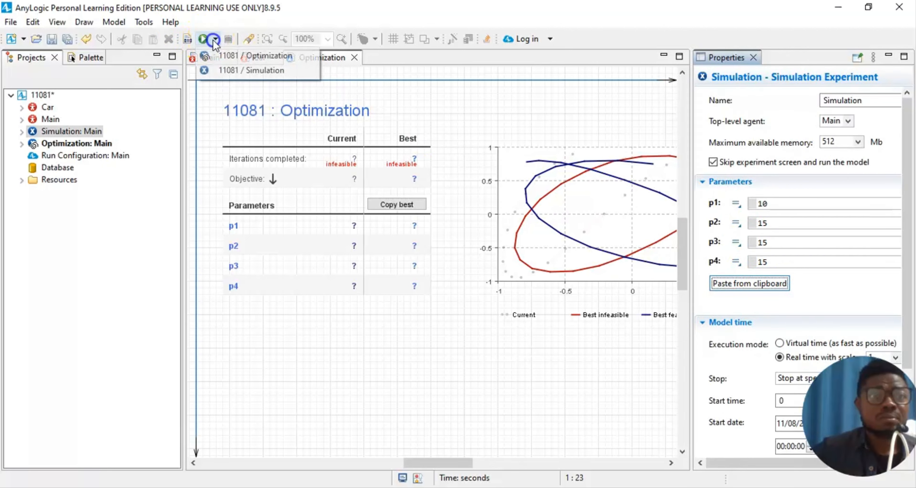
left_click(228, 71)
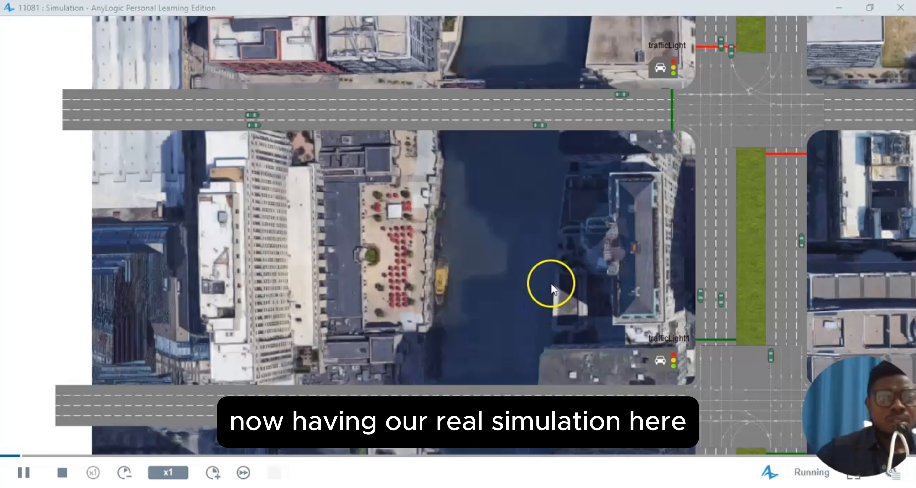
scroll(578, 245, "down", 5)
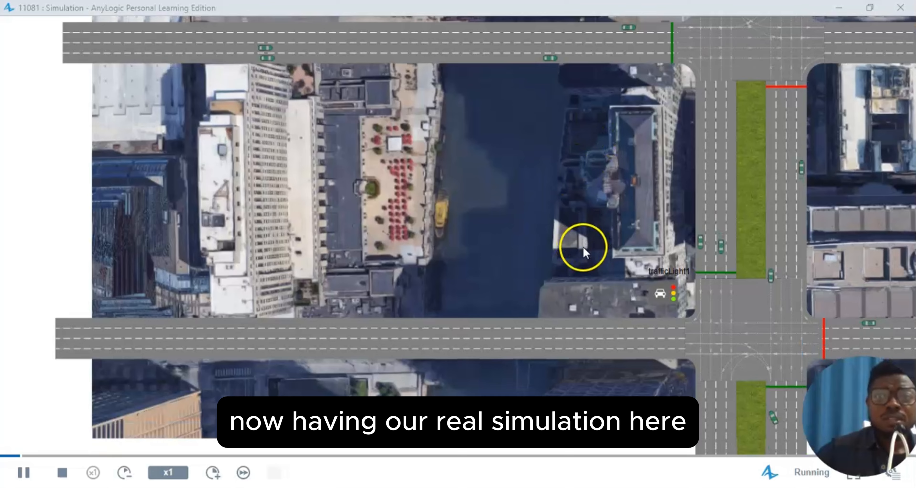
scroll(579, 284, "down", 5)
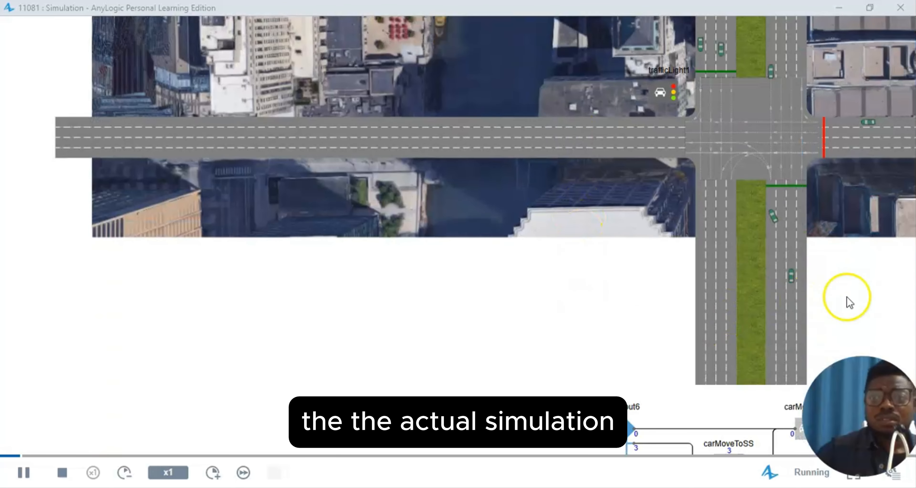
left_click(658, 261)
left_click_drag(659, 261, 396, 258)
scroll(570, 287, "down", 4)
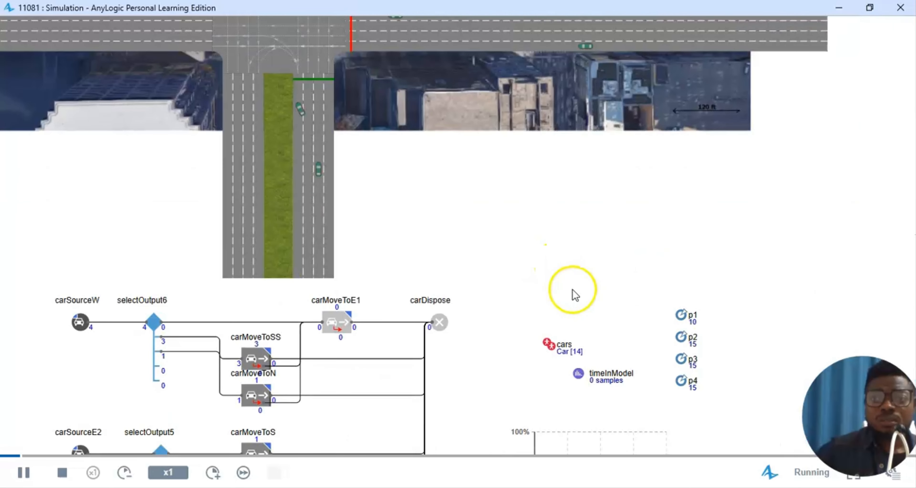
scroll(572, 293, "down", 1)
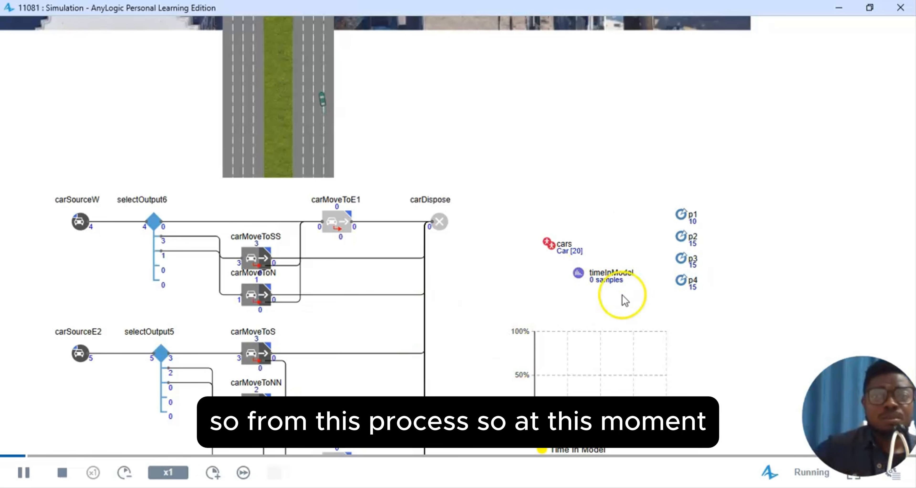
scroll(548, 261, "up", 2)
scroll(543, 287, "down", 2)
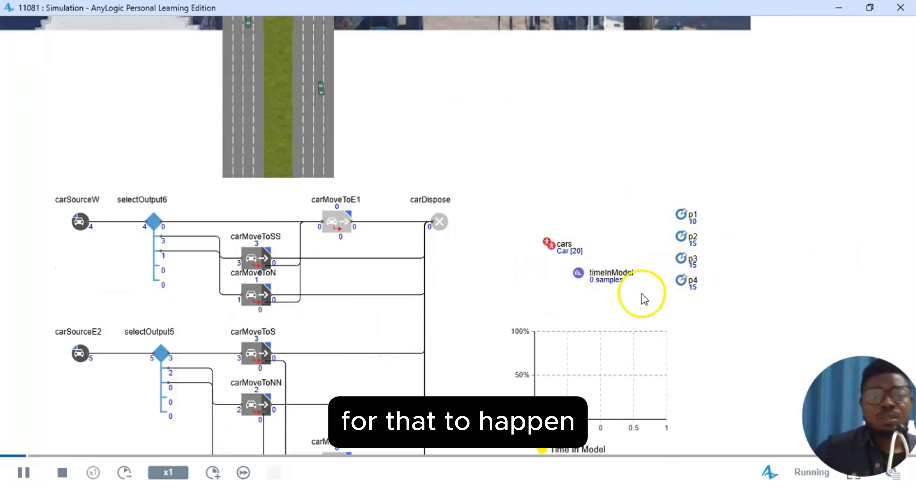
left_click(211, 475)
left_click(211, 474)
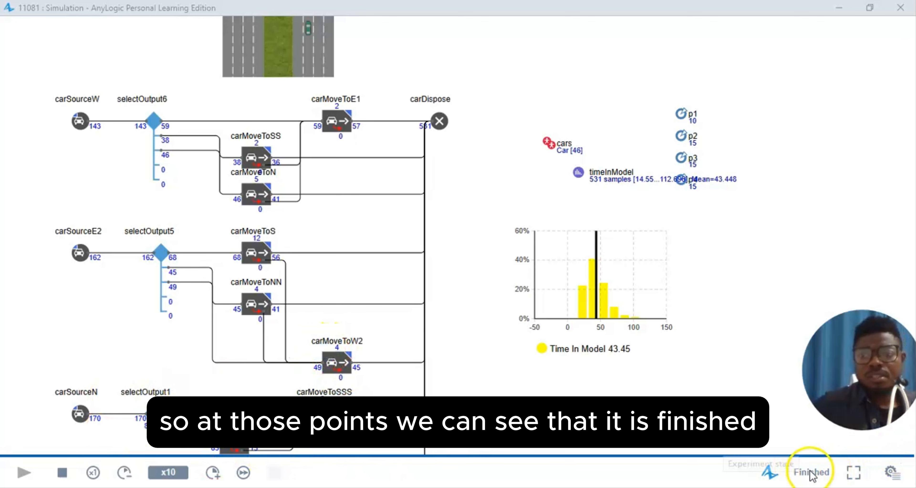
- Inspect timeInModel to read count 531, mean 43.448, min 14.55, max 112.696
left_click(604, 175)
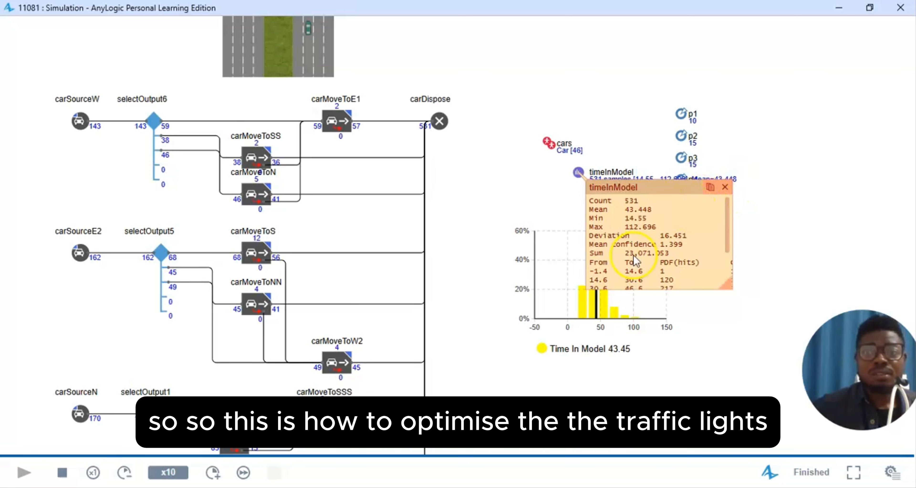
scroll(498, 290, "down", 3)
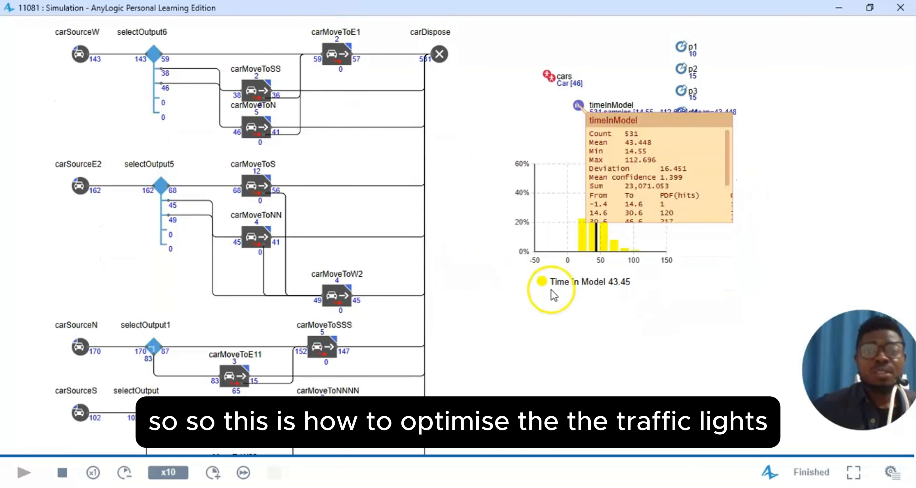
scroll(592, 313, "down", 3)
scroll(596, 332, "down", 3)
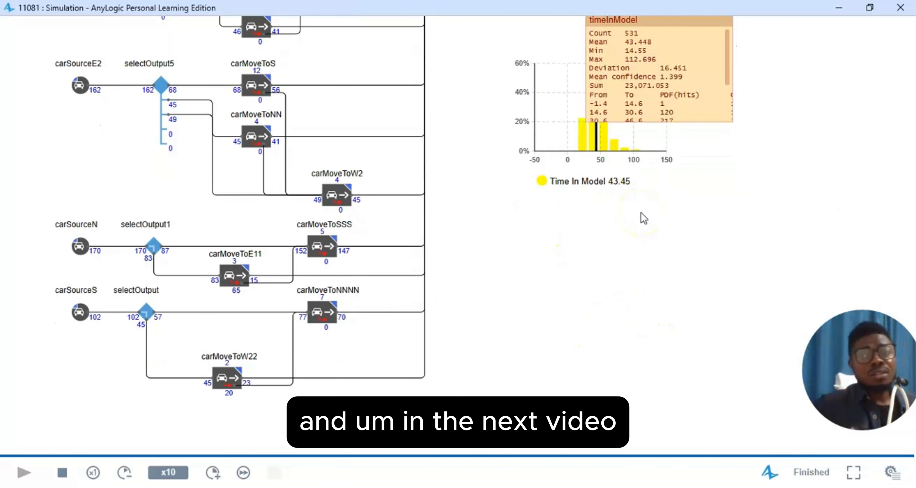
left_click(644, 252)
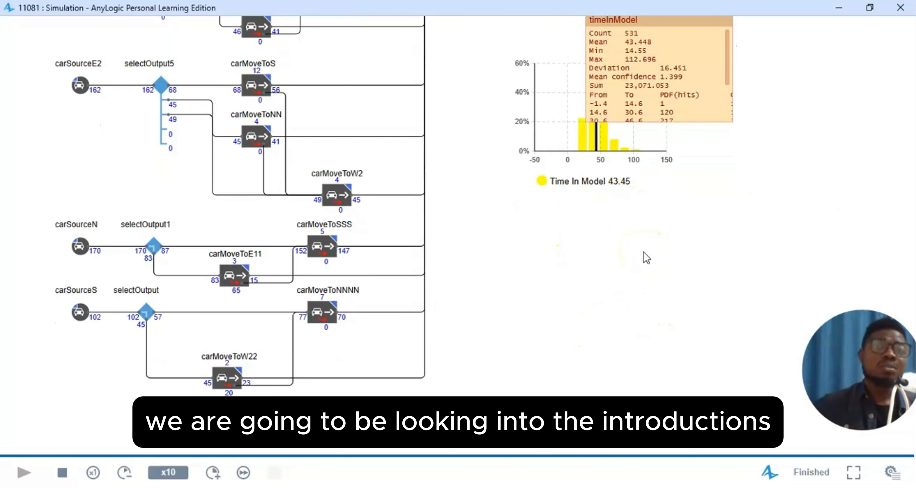